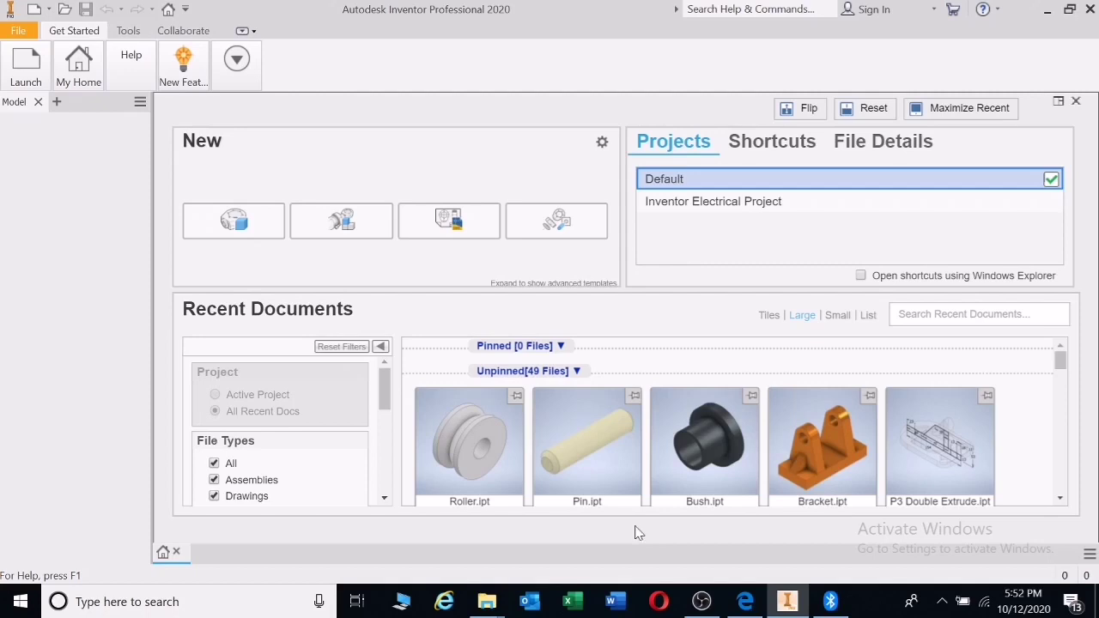
Create a new assembly from the Metric Standard (mm).iam template
mouse_move(24, 71)
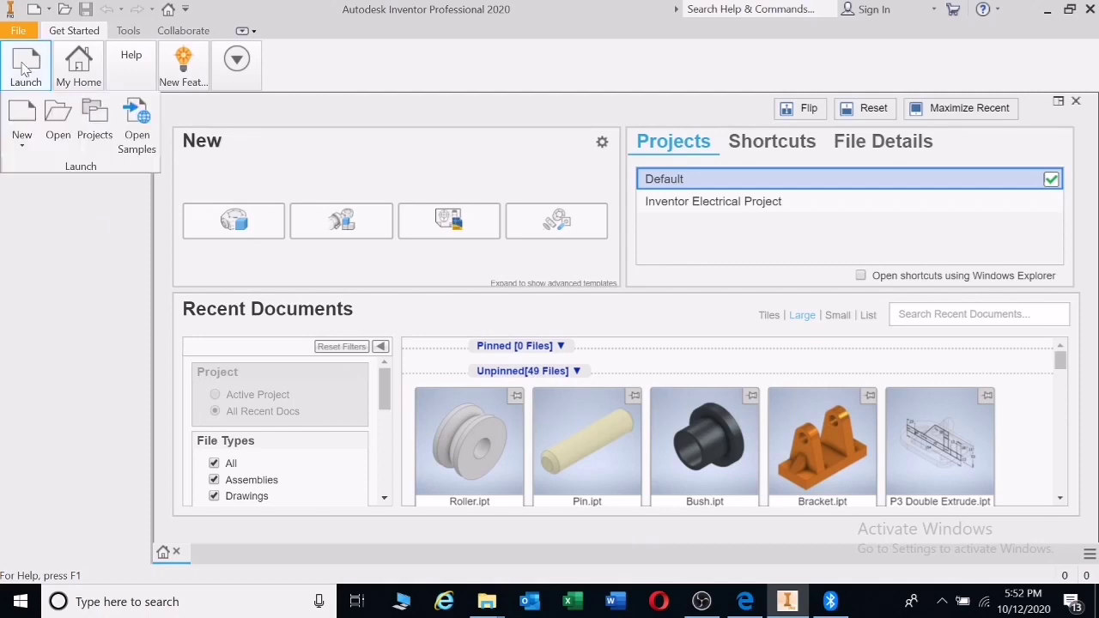
click(23, 119)
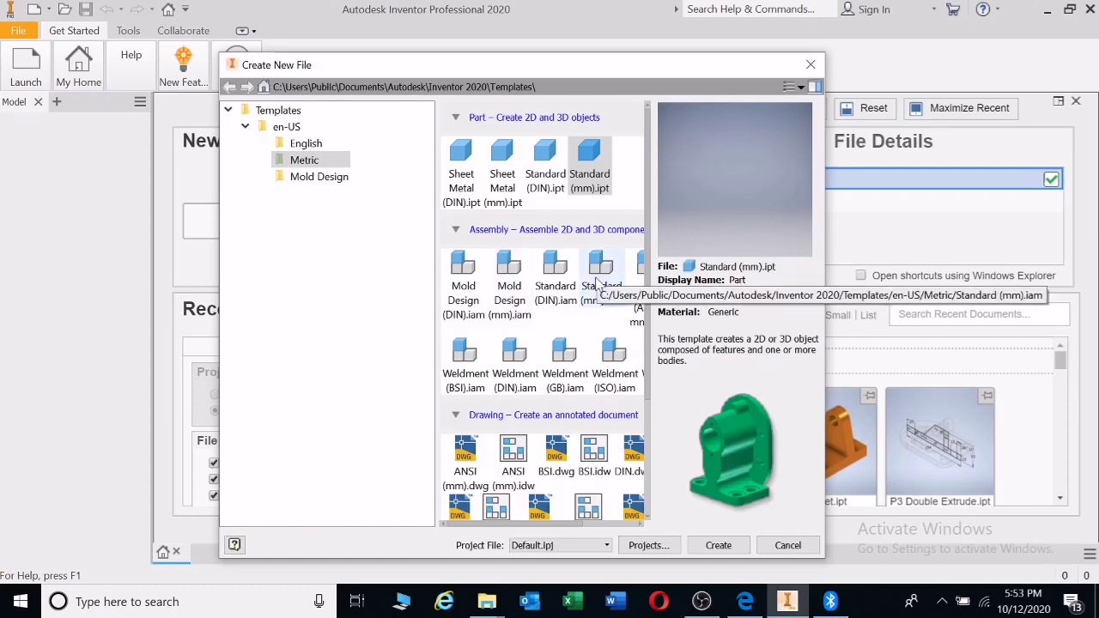
double_click(598, 283)
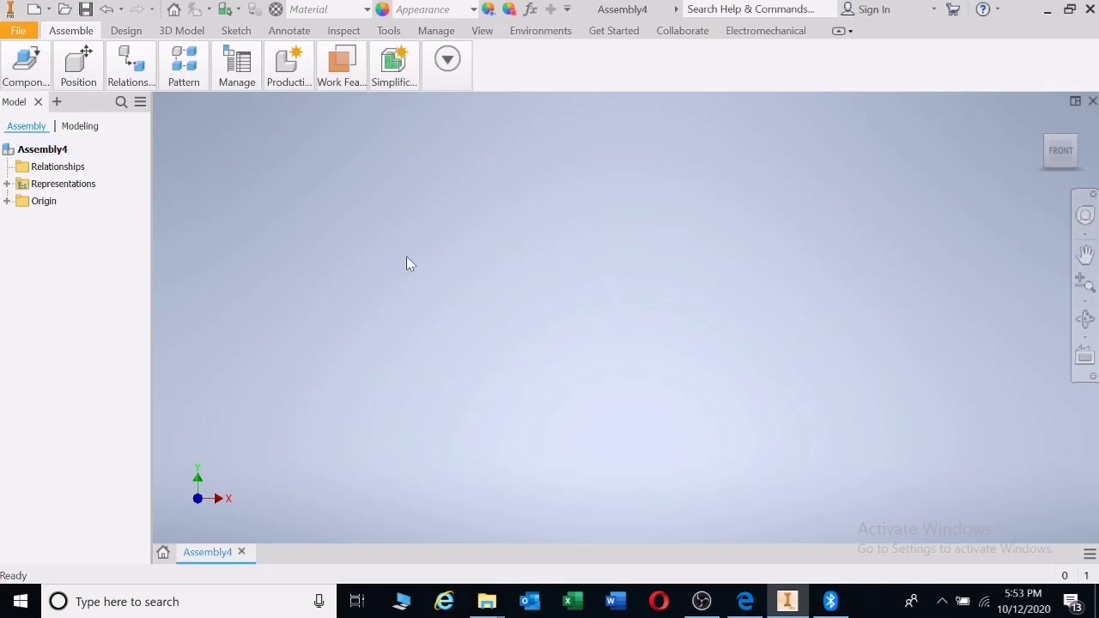
Save the assembly as Roller Assembly.iam, replacing the existing file of that name
click(78, 67)
click(85, 10)
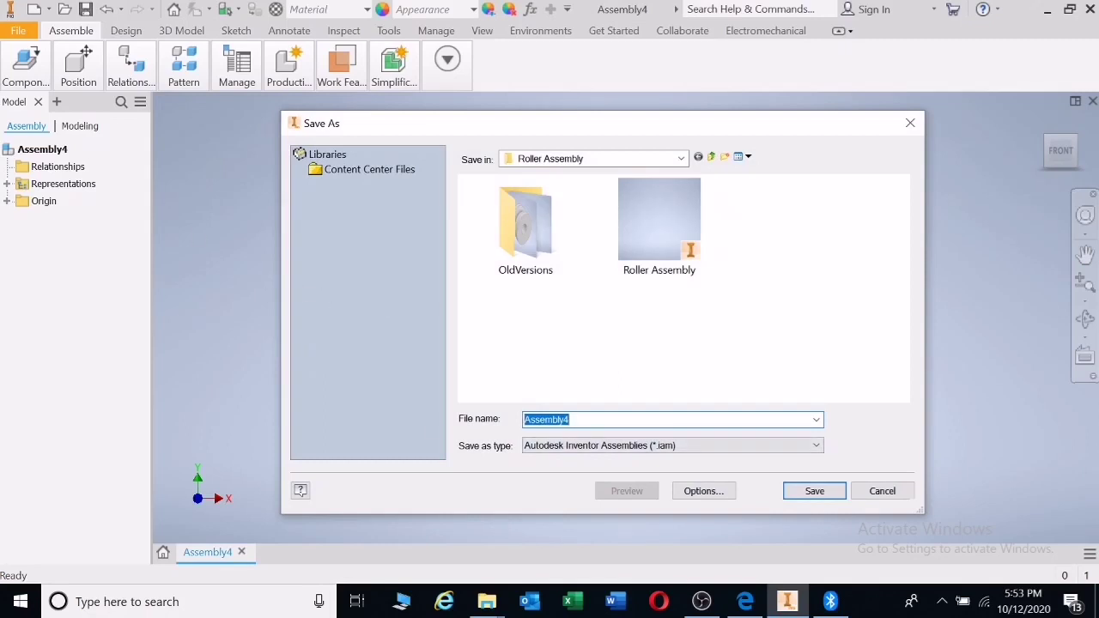
text(R)
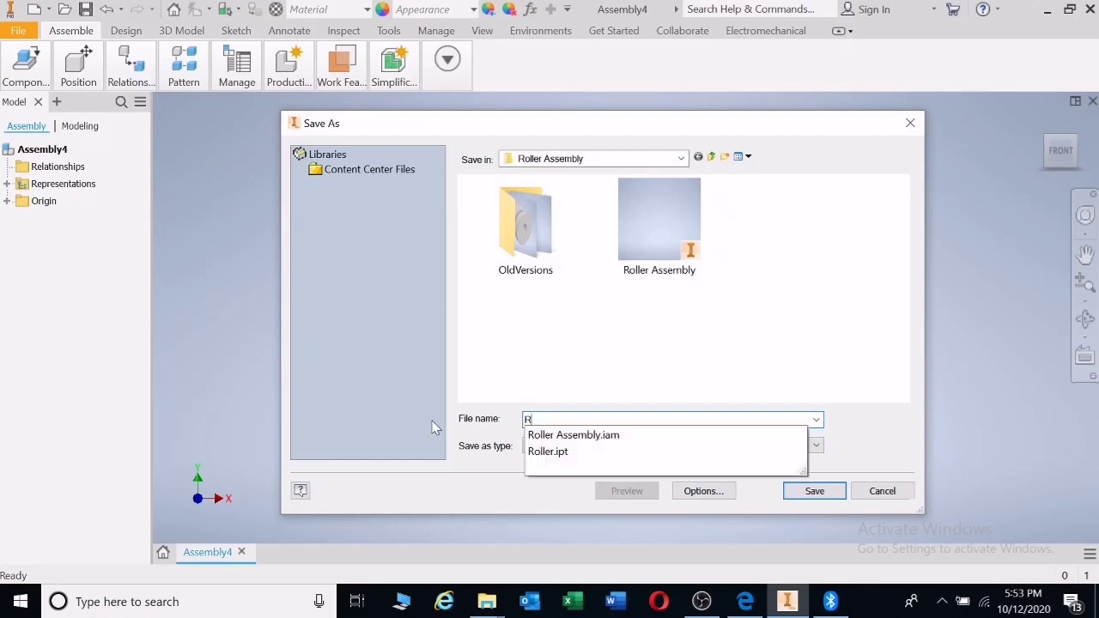
click(553, 436)
click(798, 496)
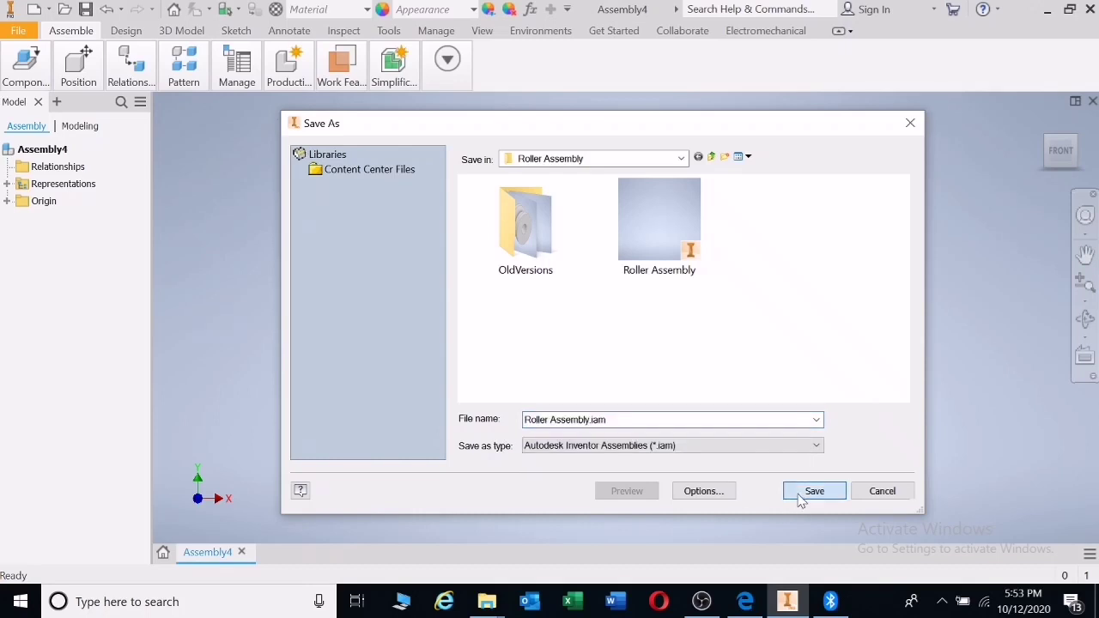
click(593, 306)
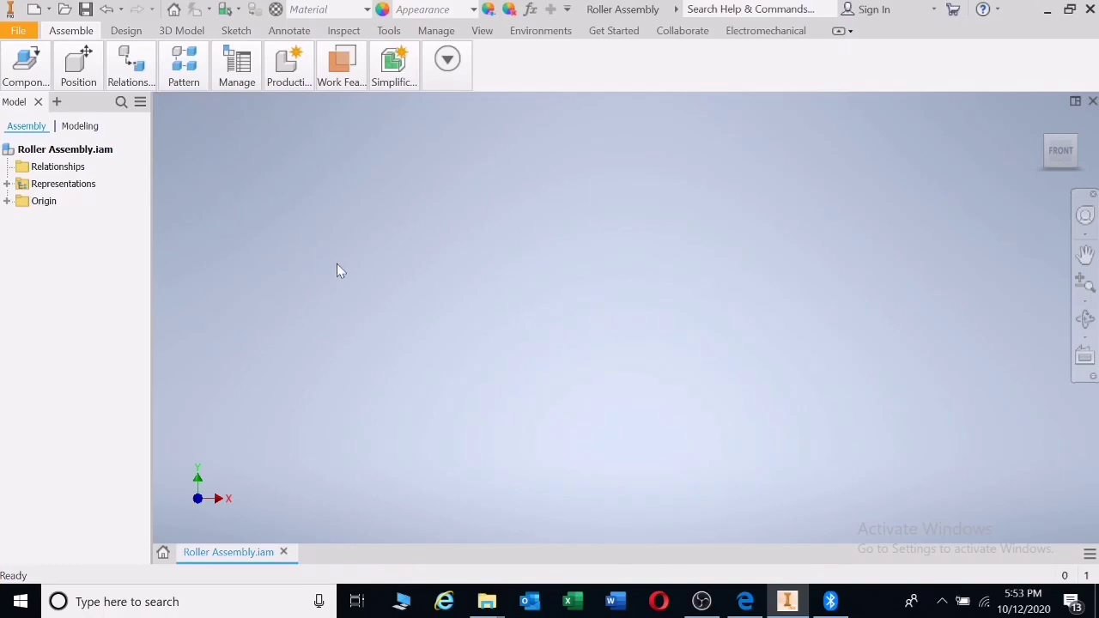
Open Place Component's file browser and check the required parts in the tutorial PDF
mouse_move(21, 79)
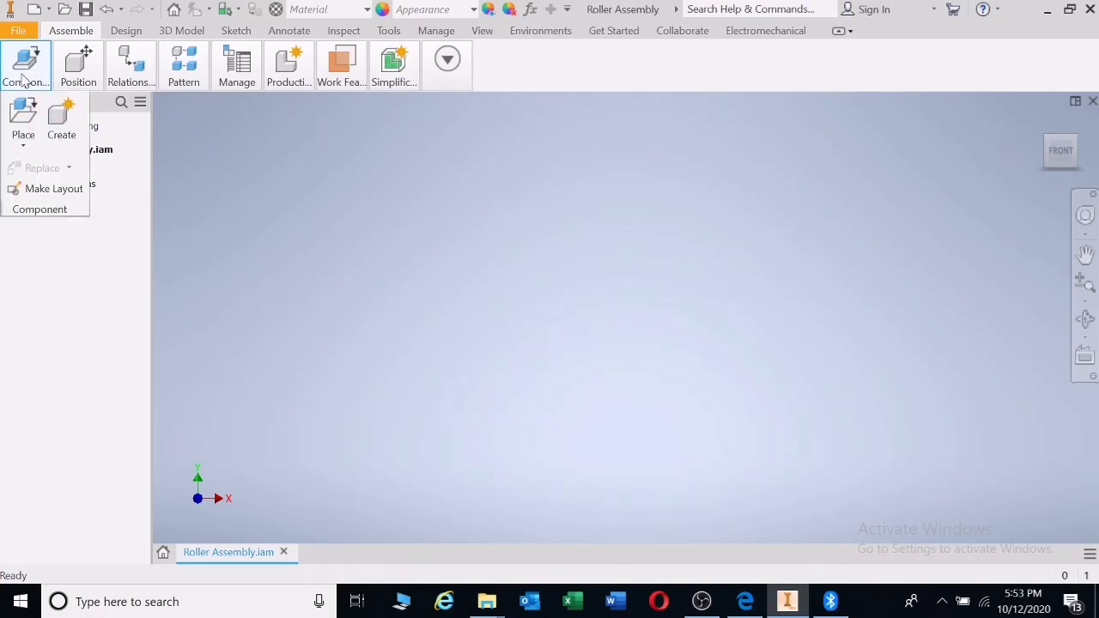
click(26, 144)
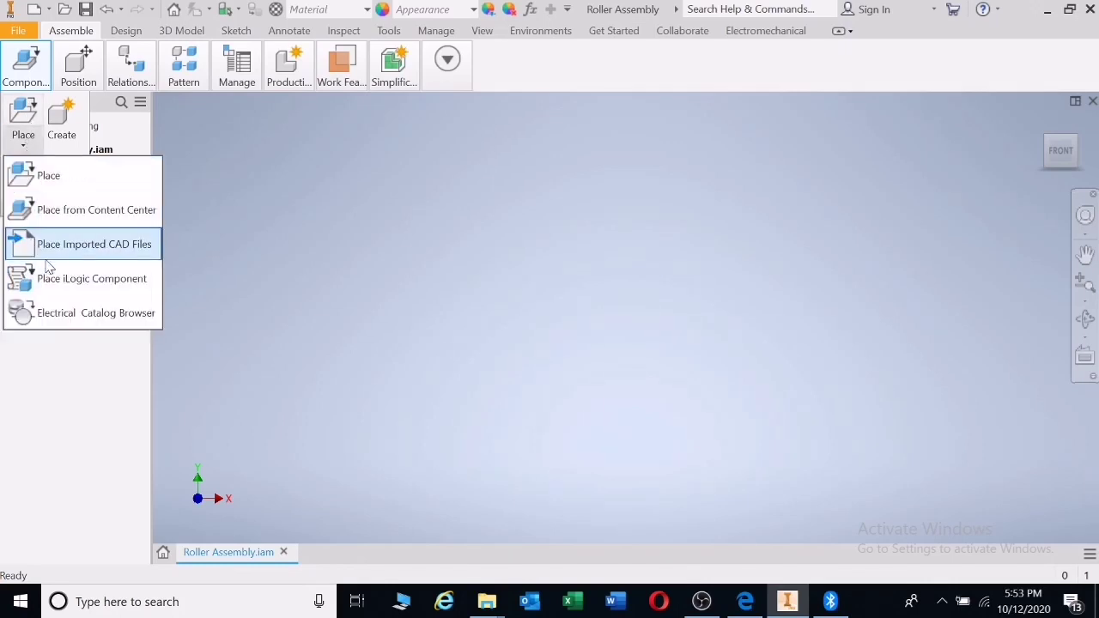
click(61, 215)
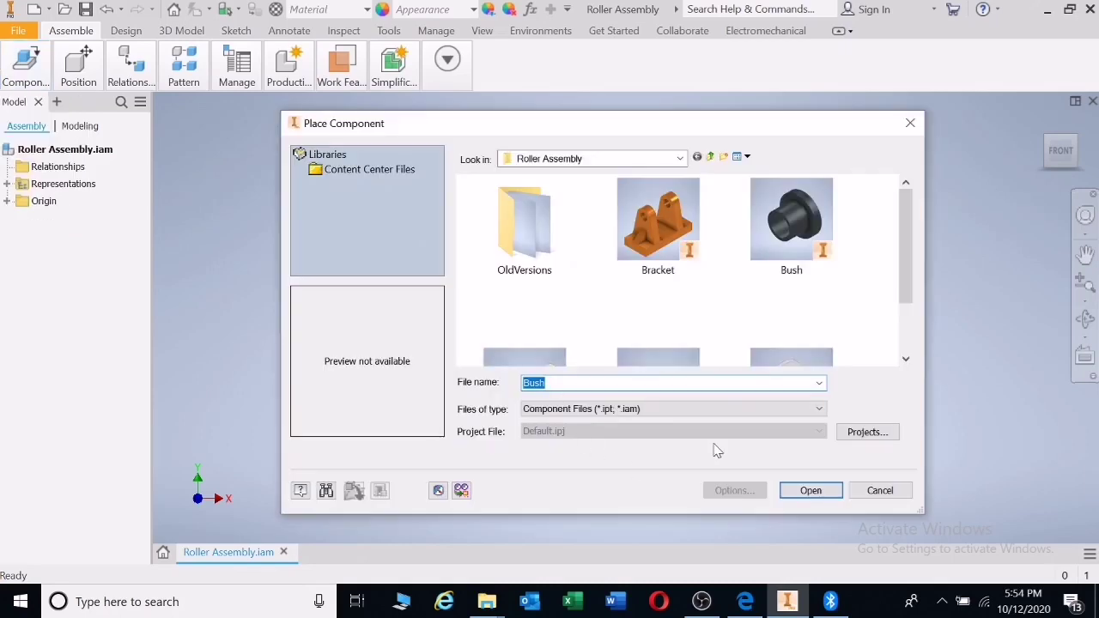
drag(911, 266, 915, 311)
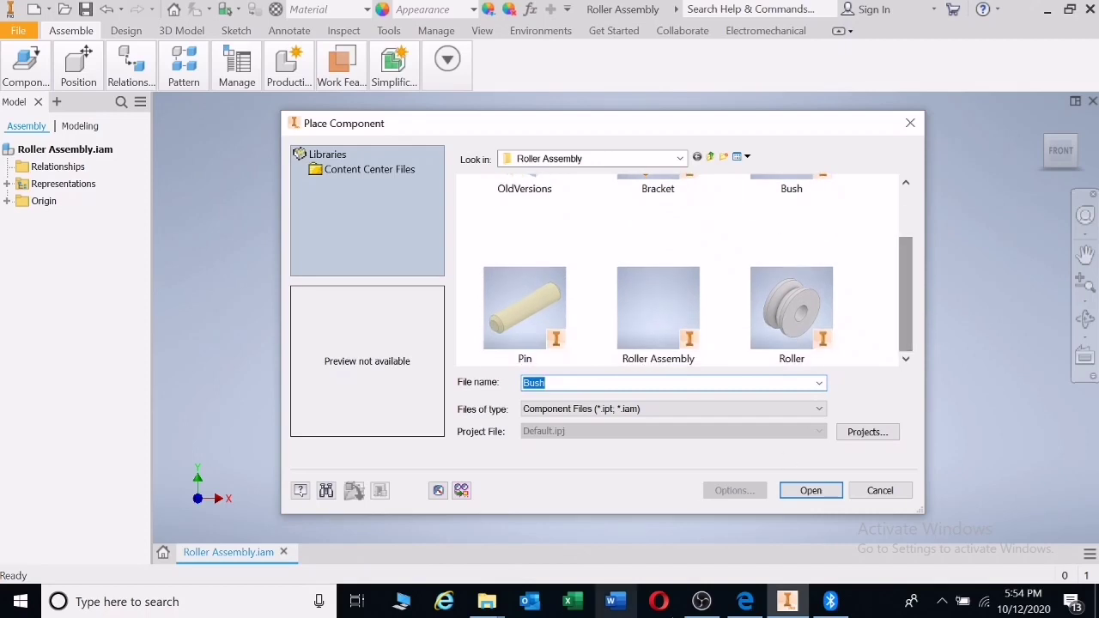
click(747, 604)
scroll(566, 420, up, 3)
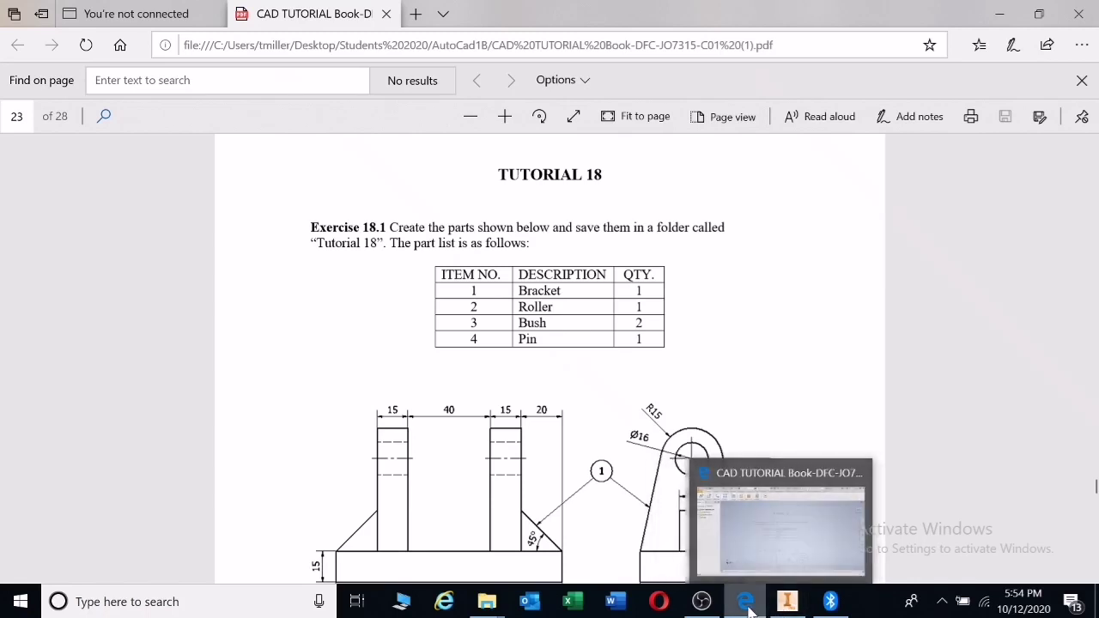
click(787, 604)
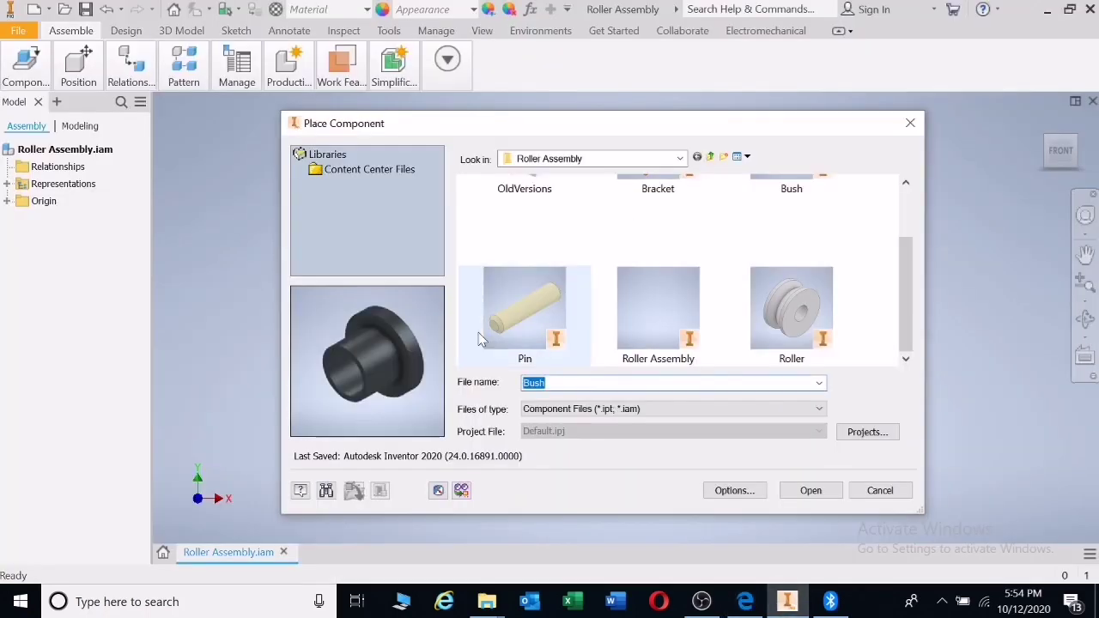
Select the Pin, Roller, Bracket and Bush part files for placement
click(523, 331)
ctrl+click(764, 330)
scroll(766, 341, up, 2)
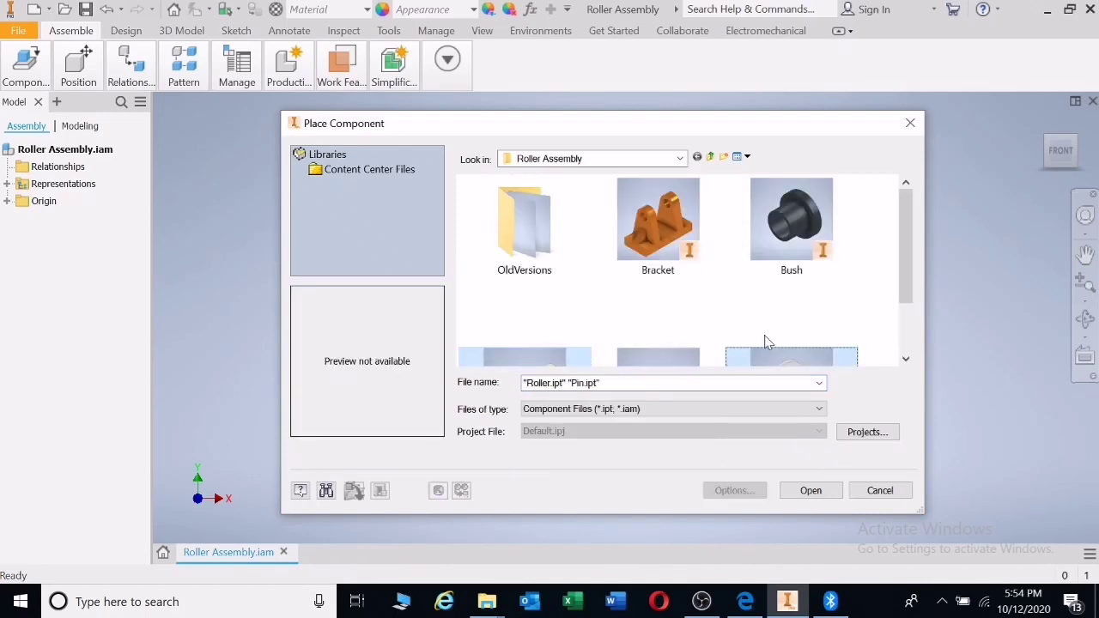
ctrl+click(658, 249)
ctrl+click(791, 230)
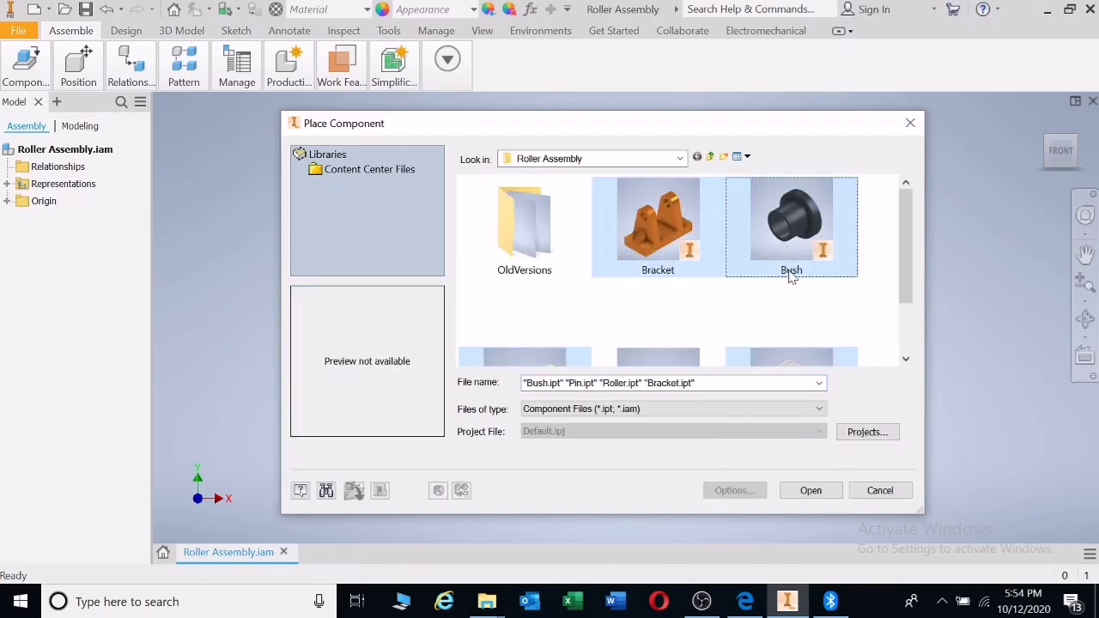
Place the four selected parts into the assembly, accidentally dropping a second set
click(810, 489)
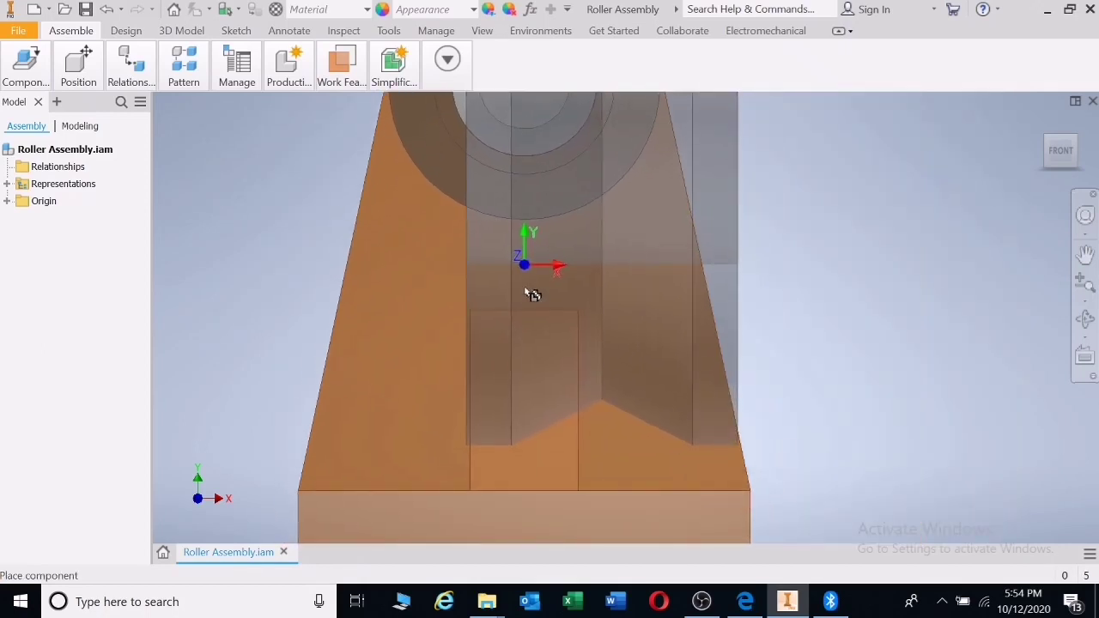
click(532, 294)
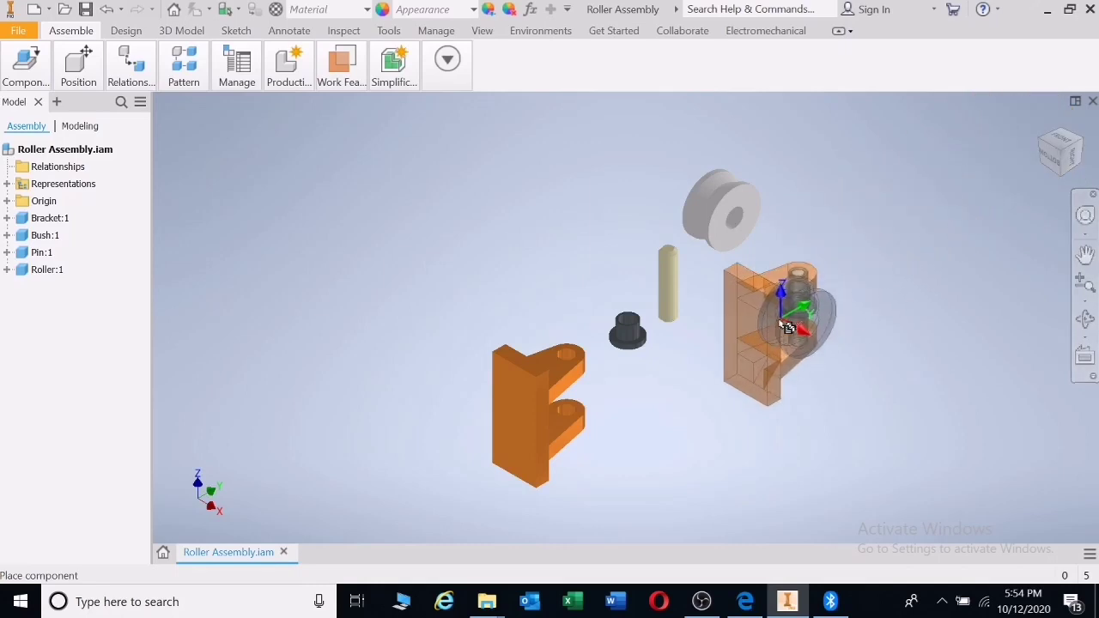
click(807, 331)
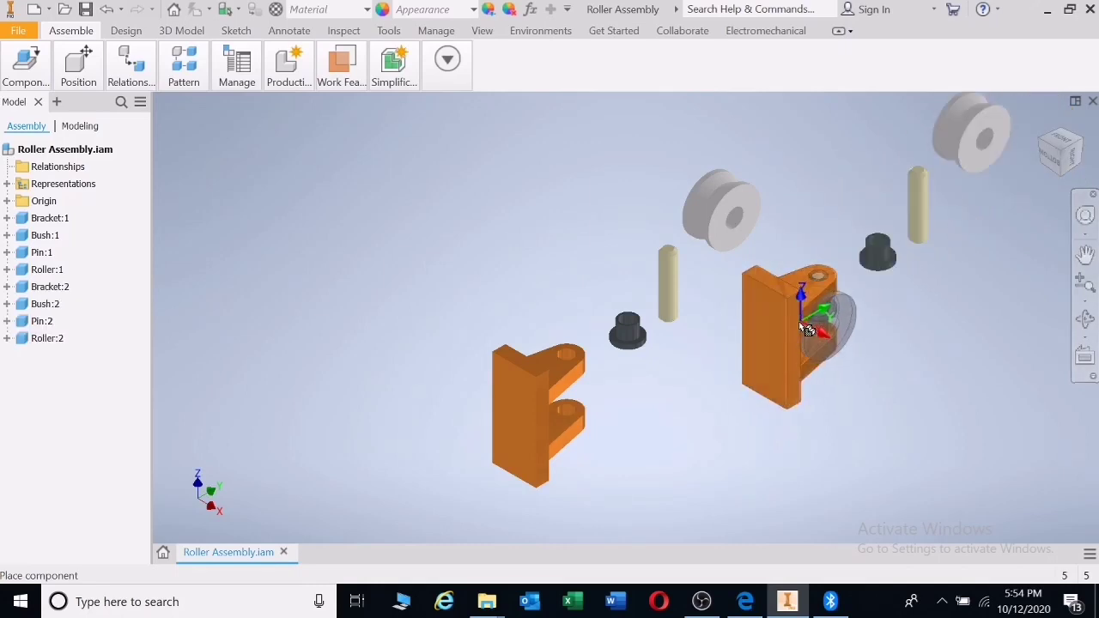
key(Escape)
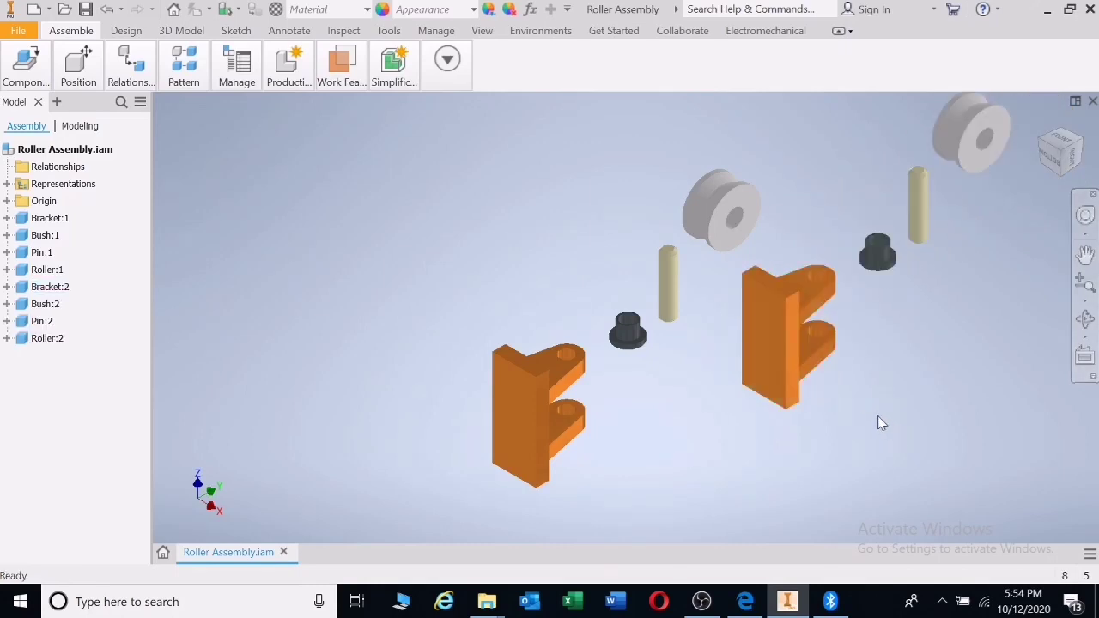
Delete the duplicate Bracket:2, Bush:2, Pin:2 and Roller:2
click(789, 349)
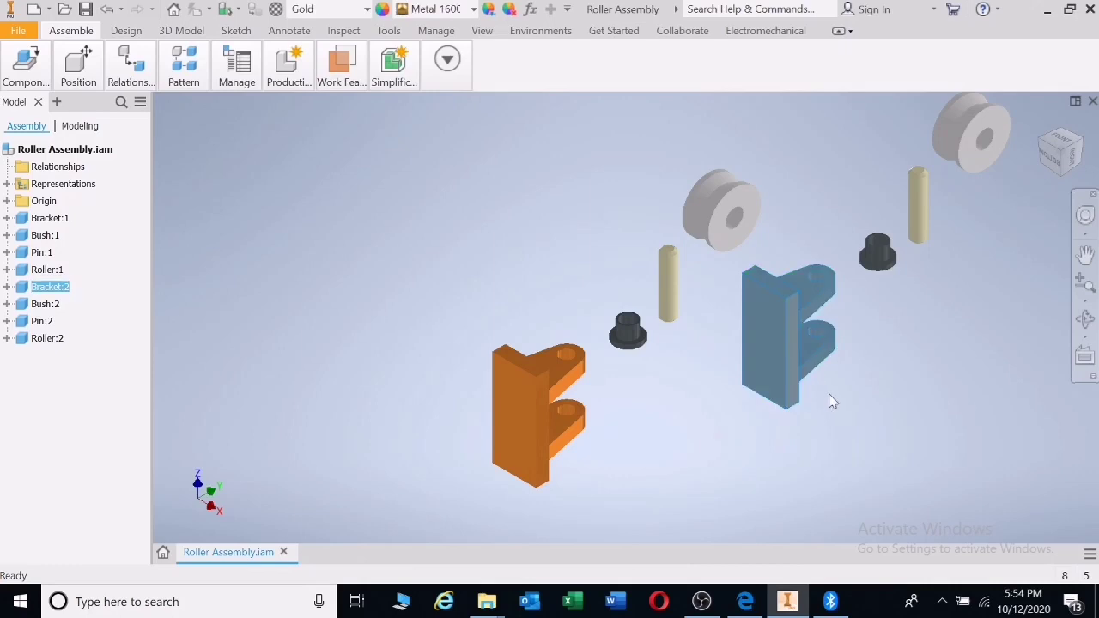
key(Delete)
click(880, 266)
key(Delete)
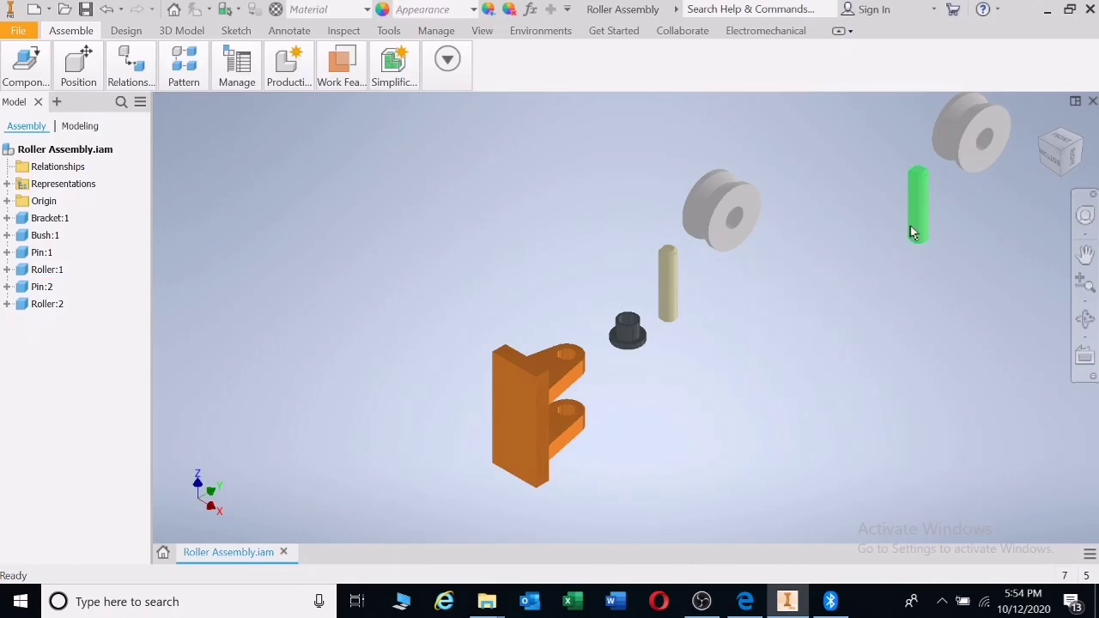
click(914, 226)
key(Delete)
click(950, 147)
key(Delete)
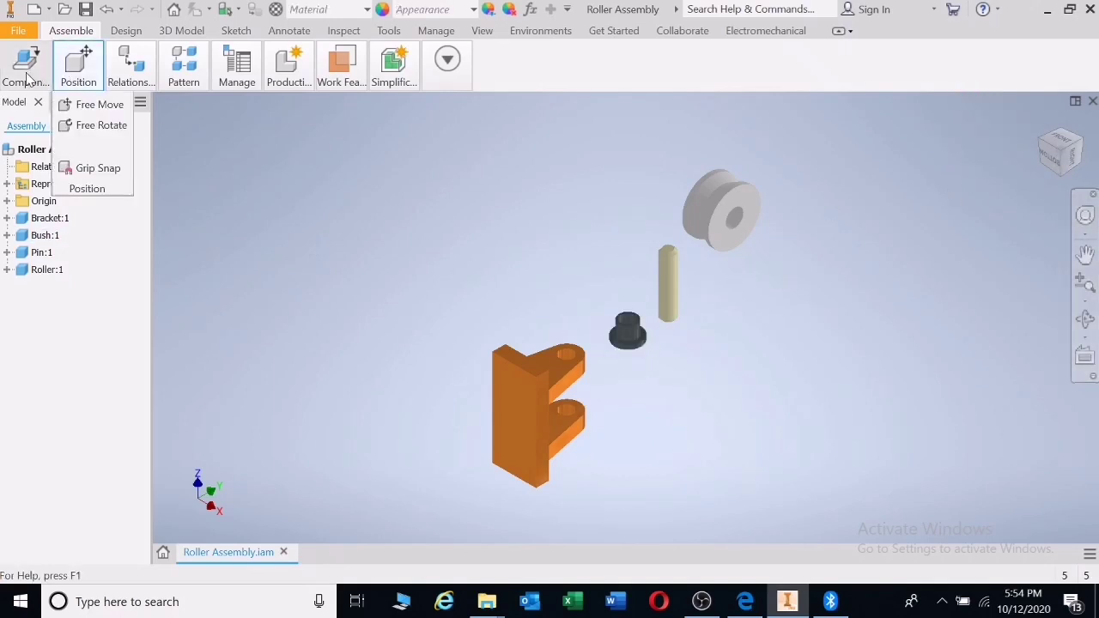
Place a second Bush into the assembly
mouse_move(28, 77)
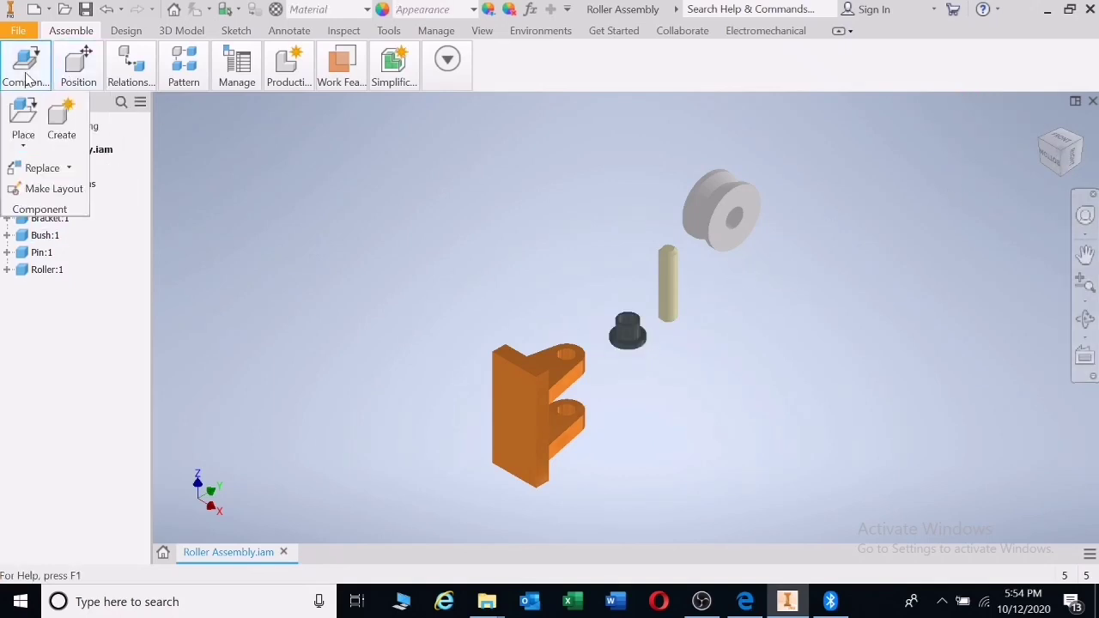
click(24, 121)
double_click(812, 227)
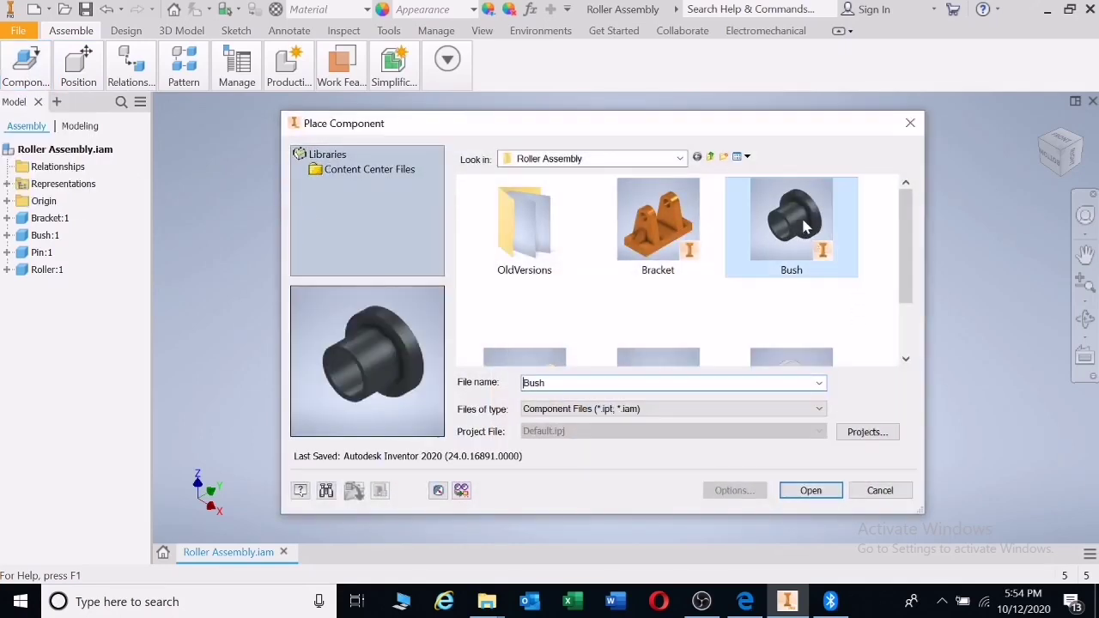
click(730, 335)
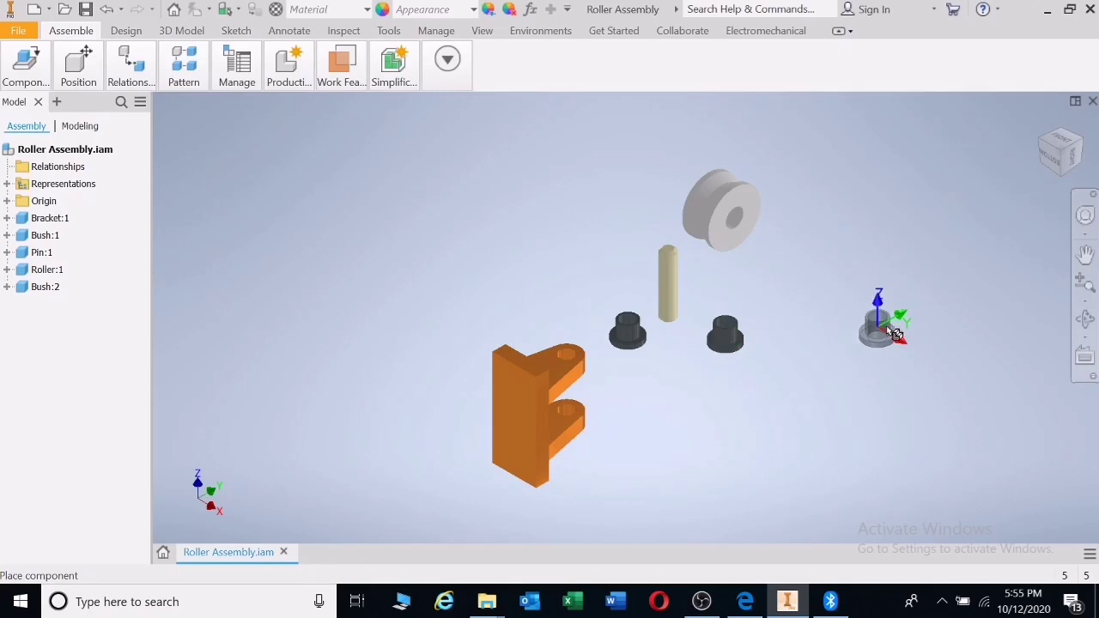
key(Escape)
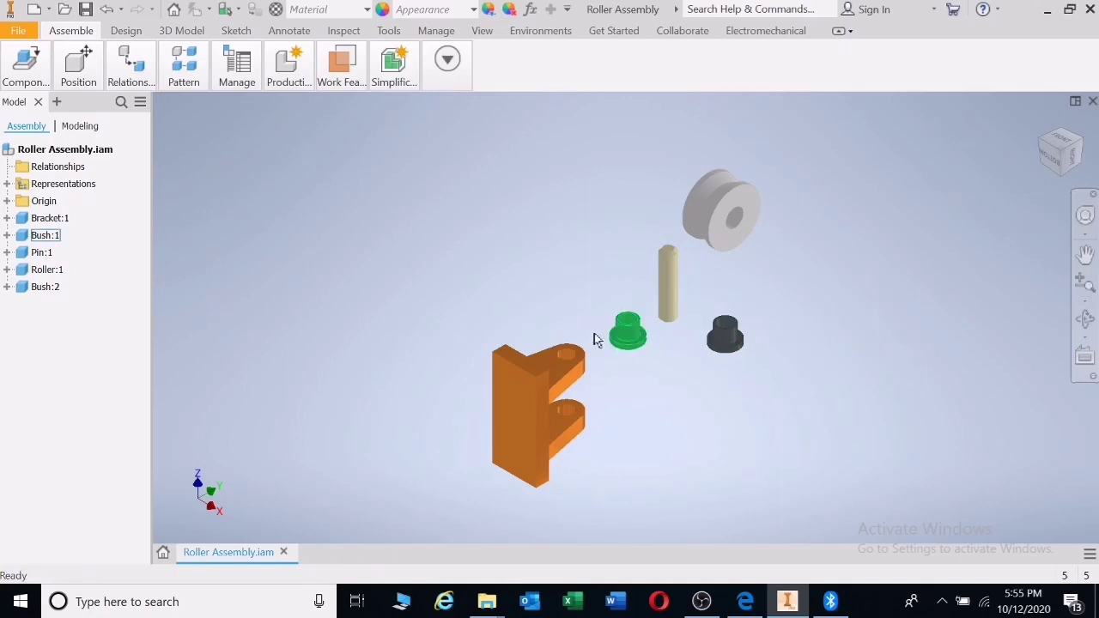
Place three more Bush copies into the assembly
click(26, 69)
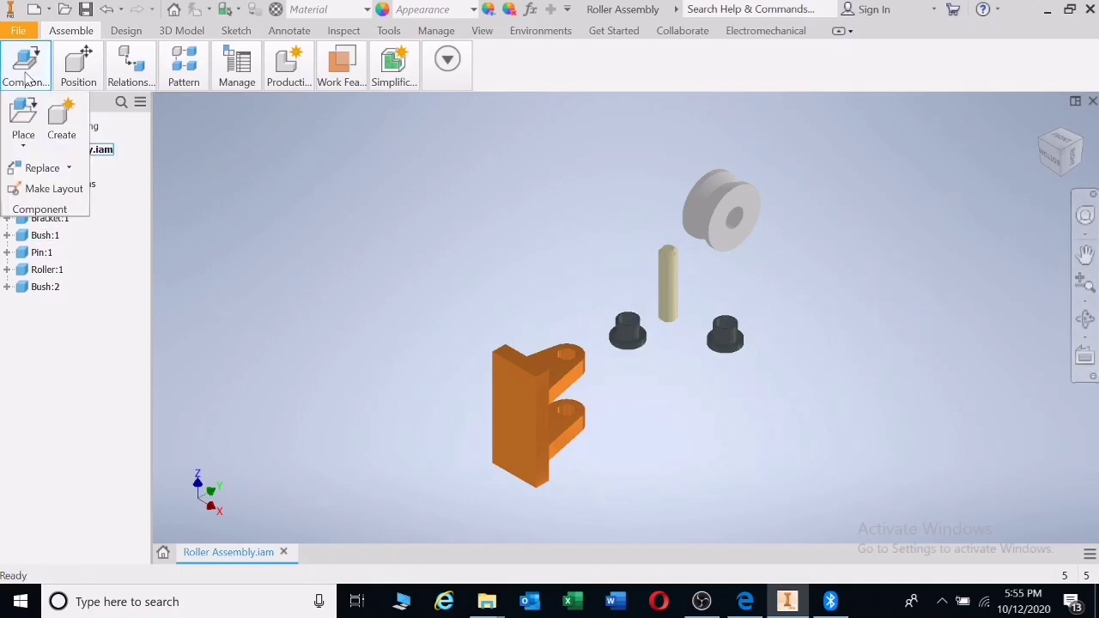
click(26, 116)
click(820, 236)
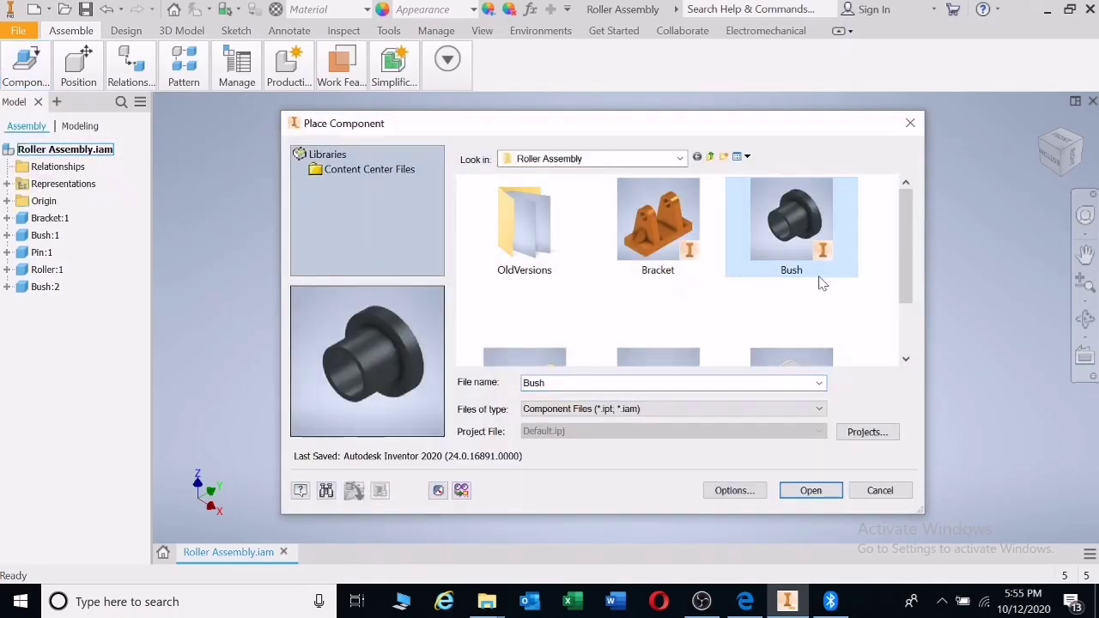
click(824, 488)
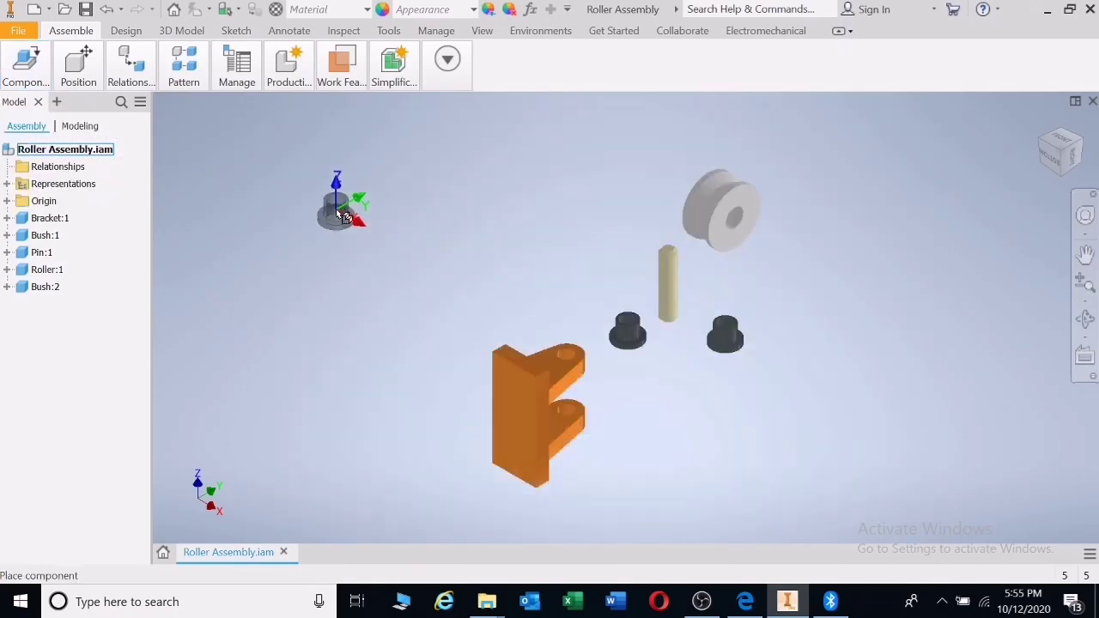
click(316, 191)
click(453, 185)
click(364, 225)
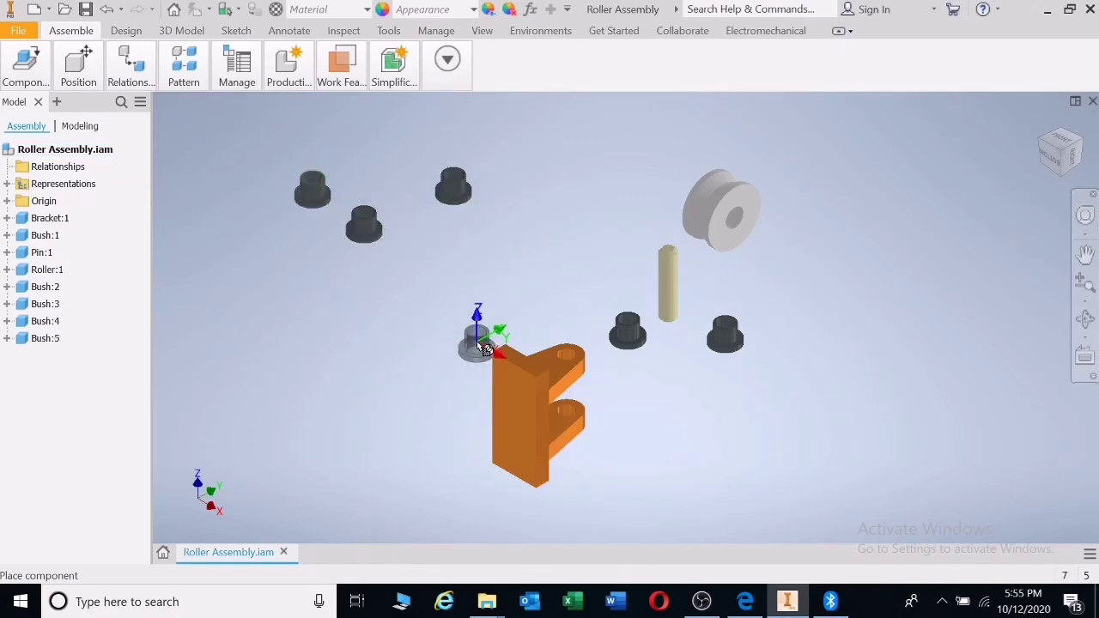
key(Escape)
Delete the surplus bushes Bush:3, Bush:5 and Bush:4
click(319, 199)
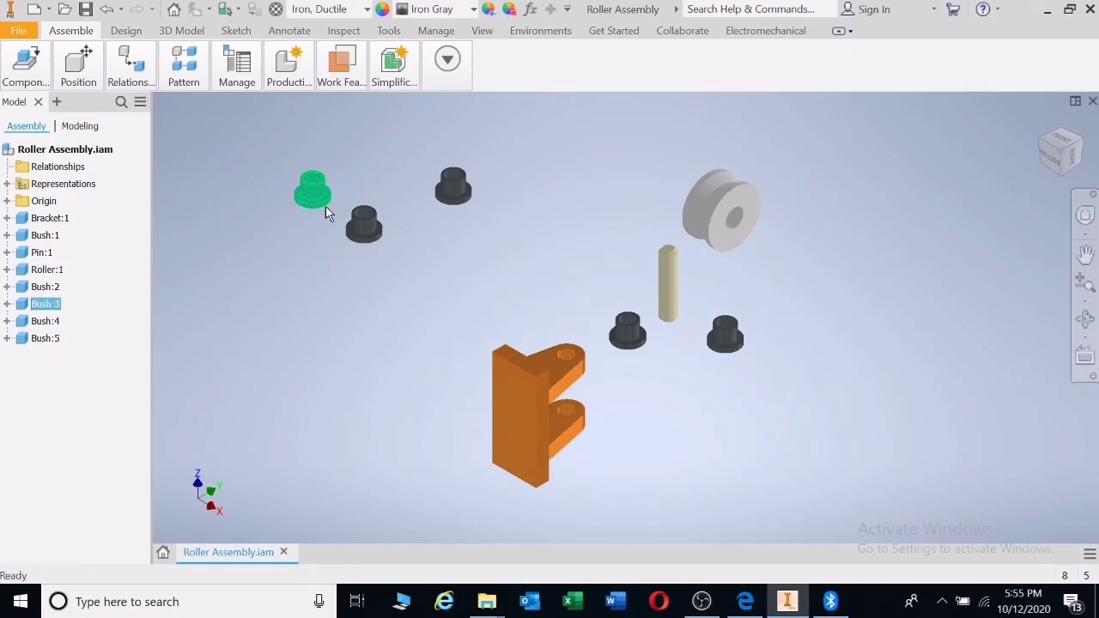
key(Delete)
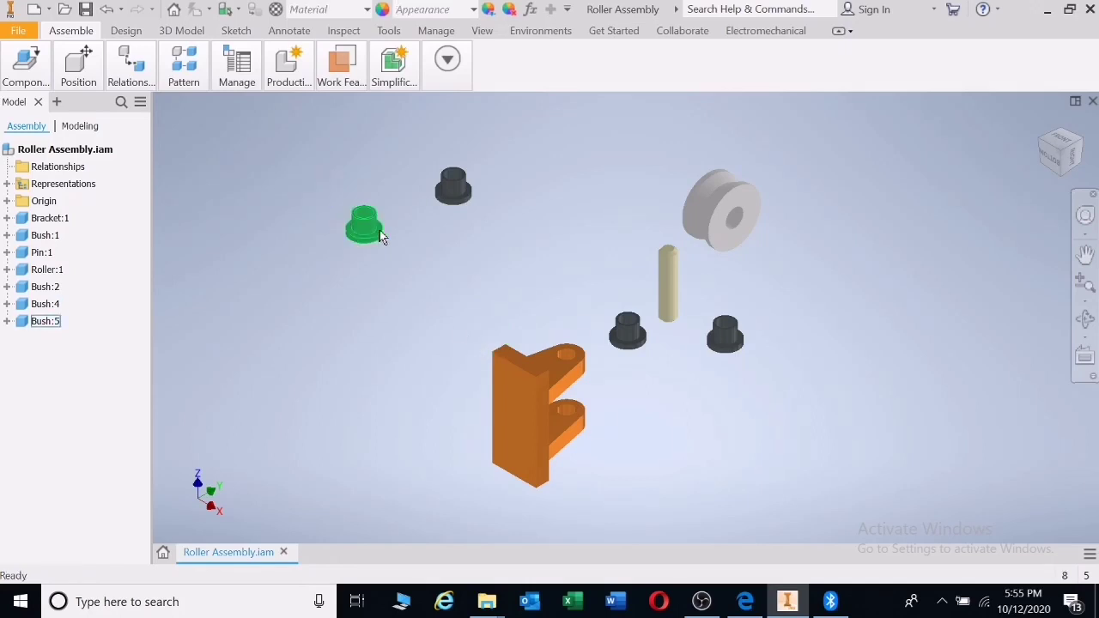
click(380, 231)
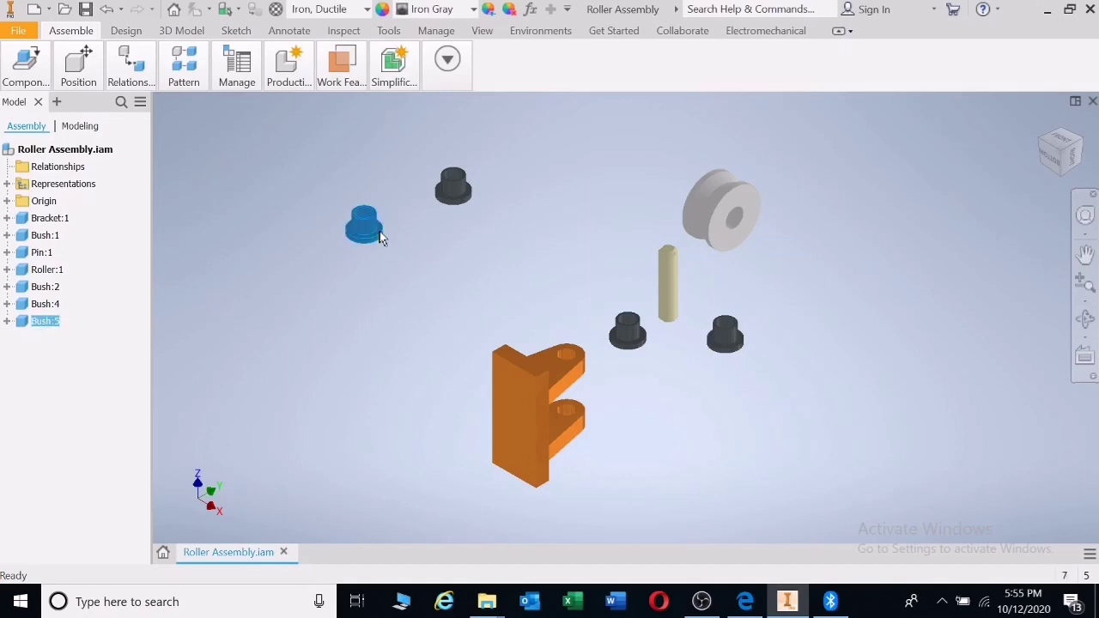
key(Delete)
click(462, 199)
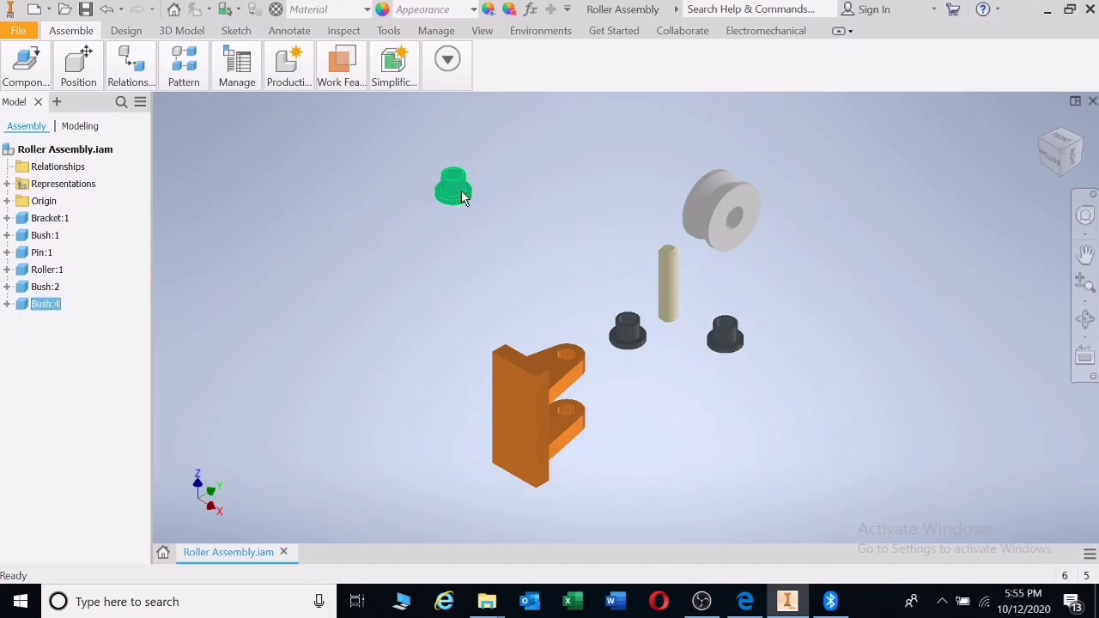
key(Delete)
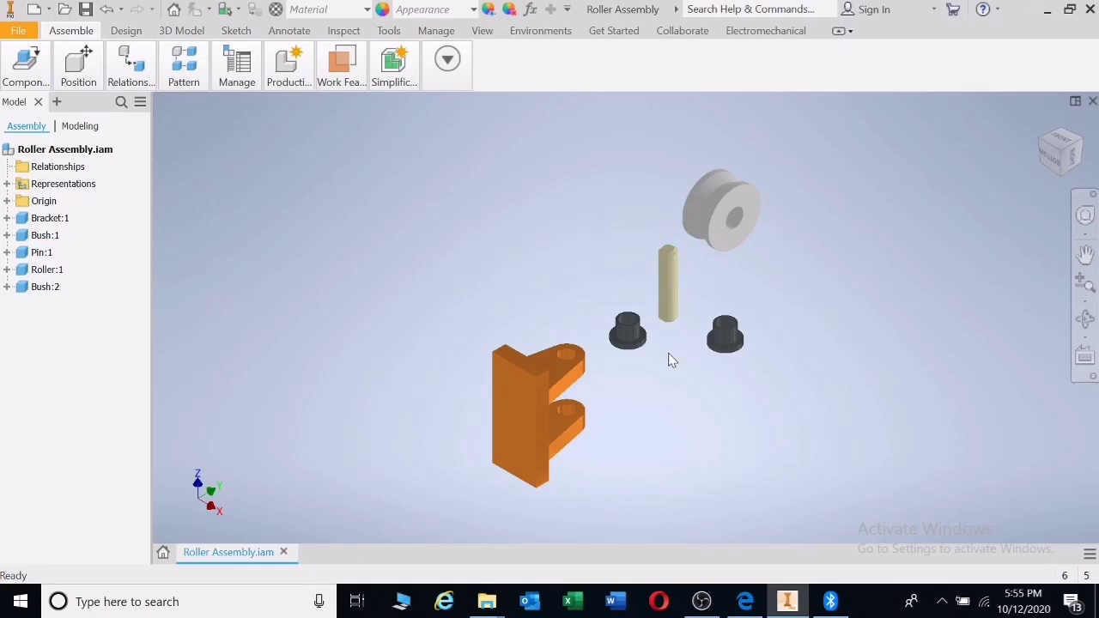
Edit Bush:1 in place and change its Extrusion1 distance to 10 mm
click(43, 236)
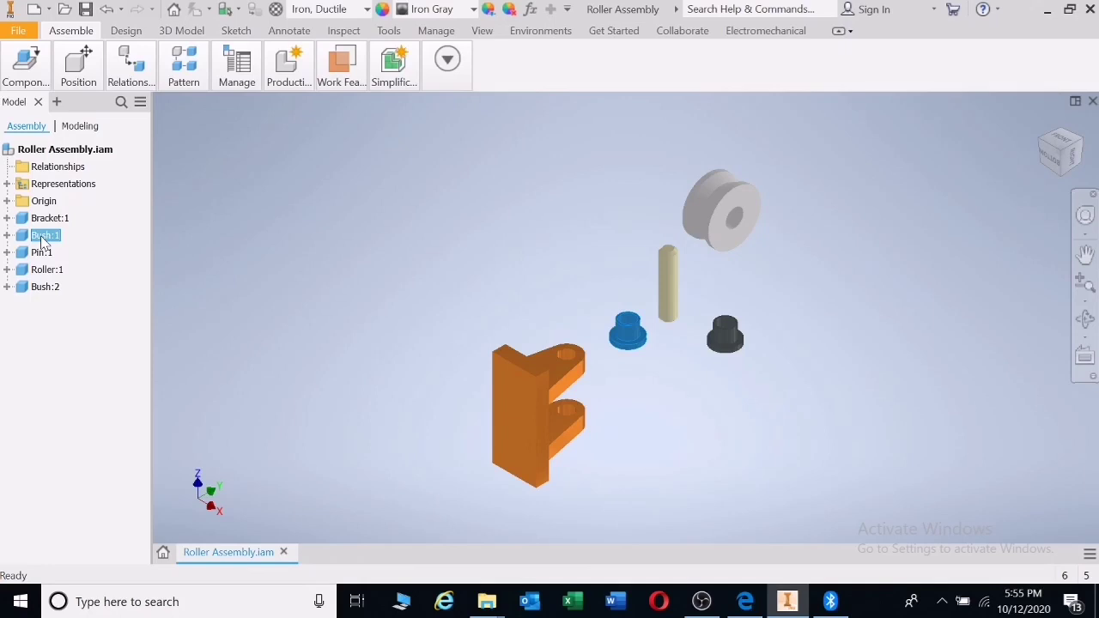
click(109, 246)
click(19, 241)
double_click(19, 241)
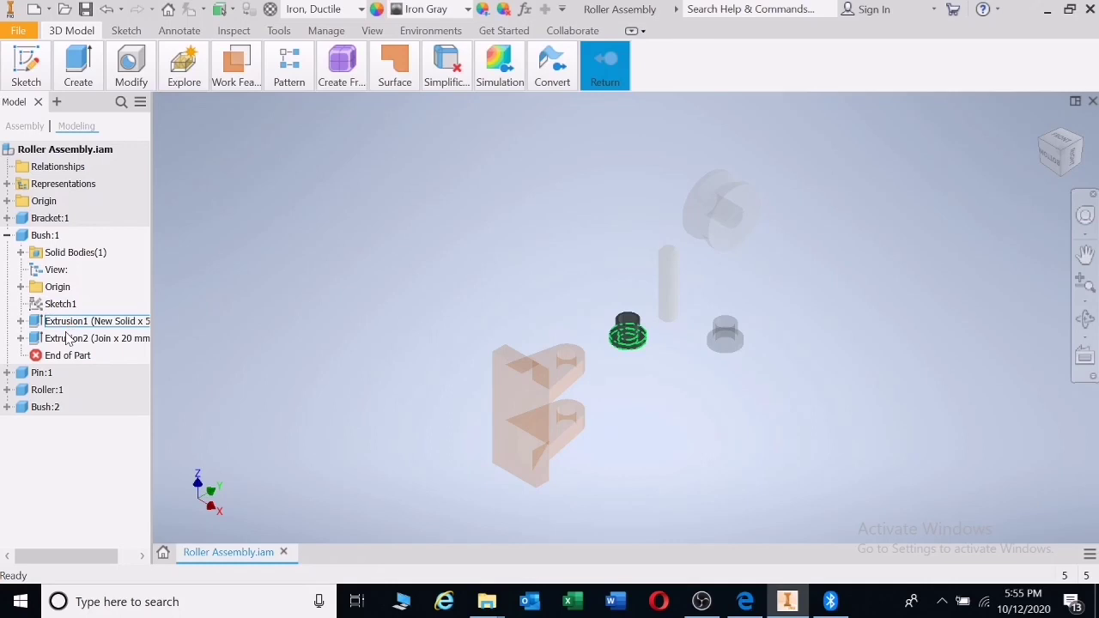
click(21, 321)
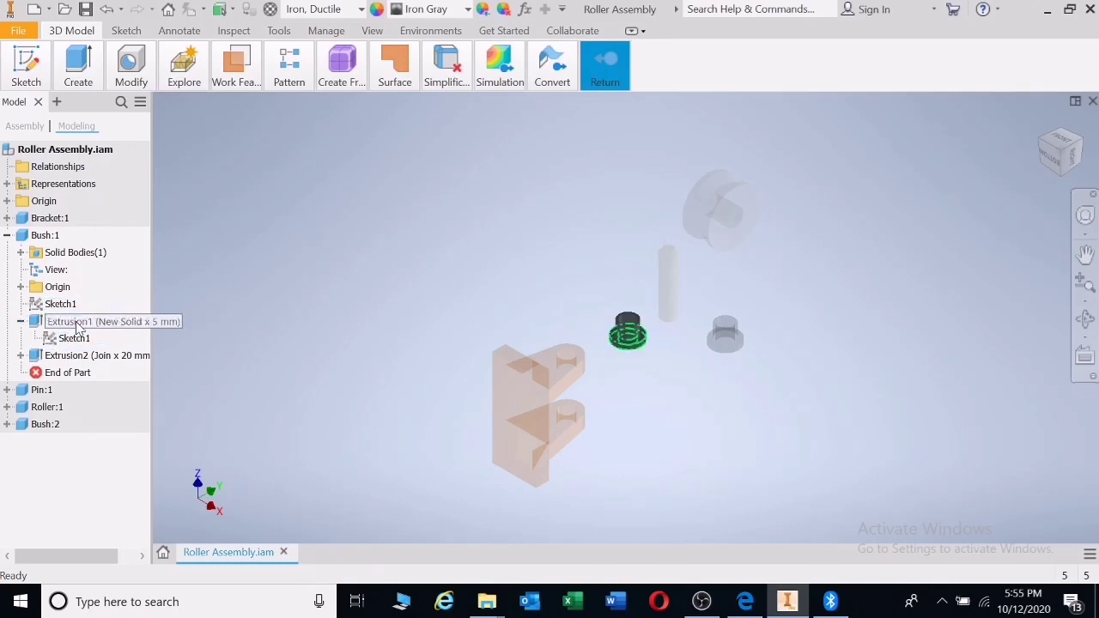
click(144, 330)
double_click(144, 330)
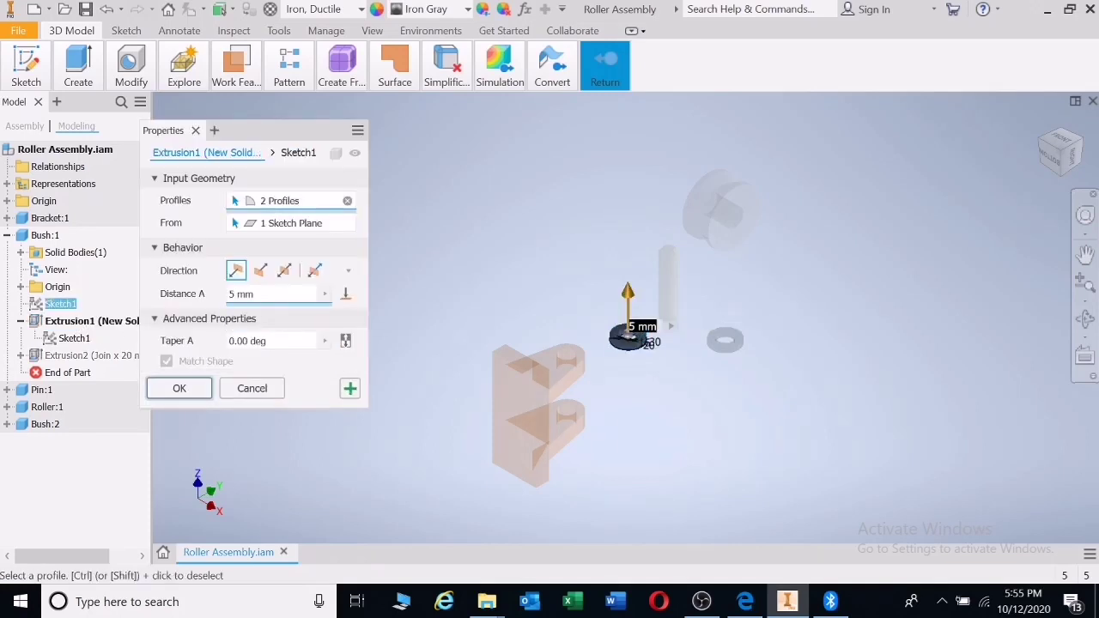
text(10)
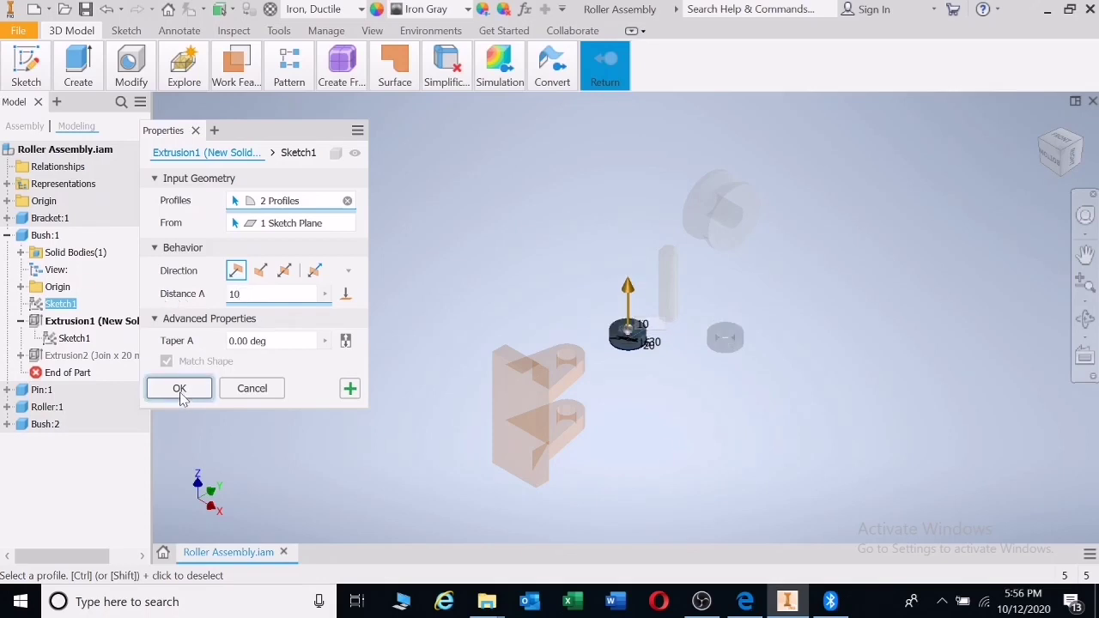
click(179, 388)
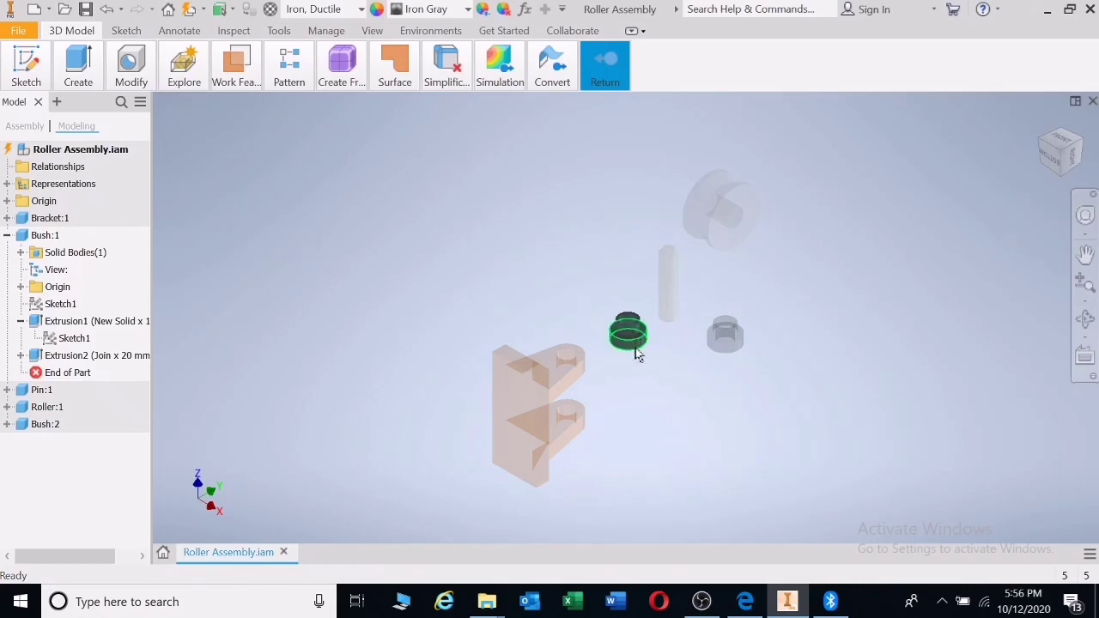
Set Bush's Extrusion1 distance back to 5 mm
click(636, 354)
click(275, 367)
click(93, 322)
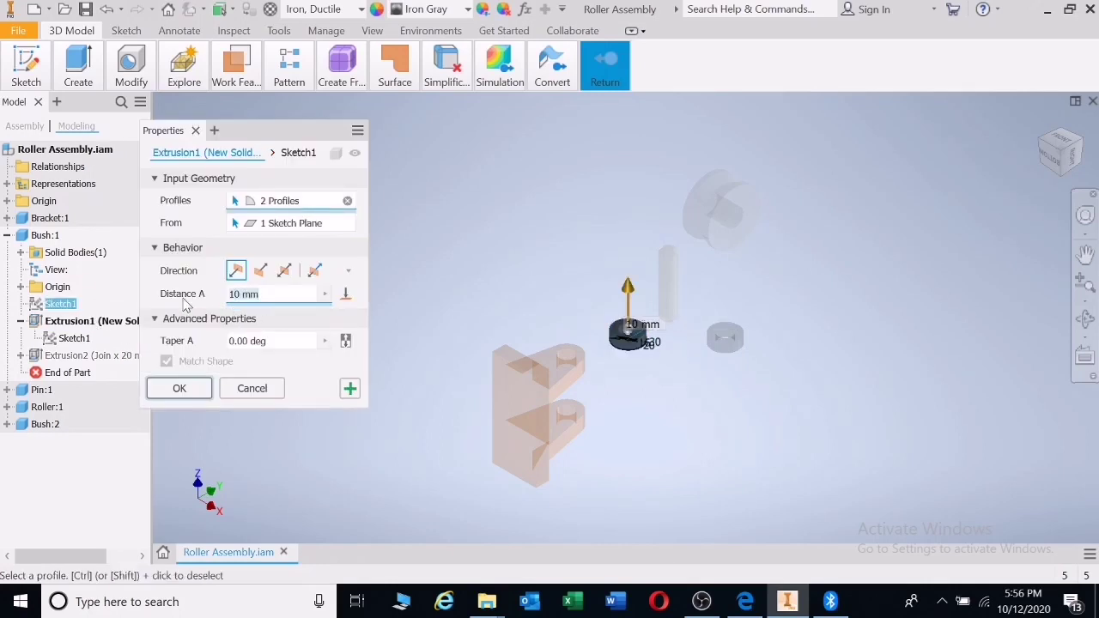
text(5)
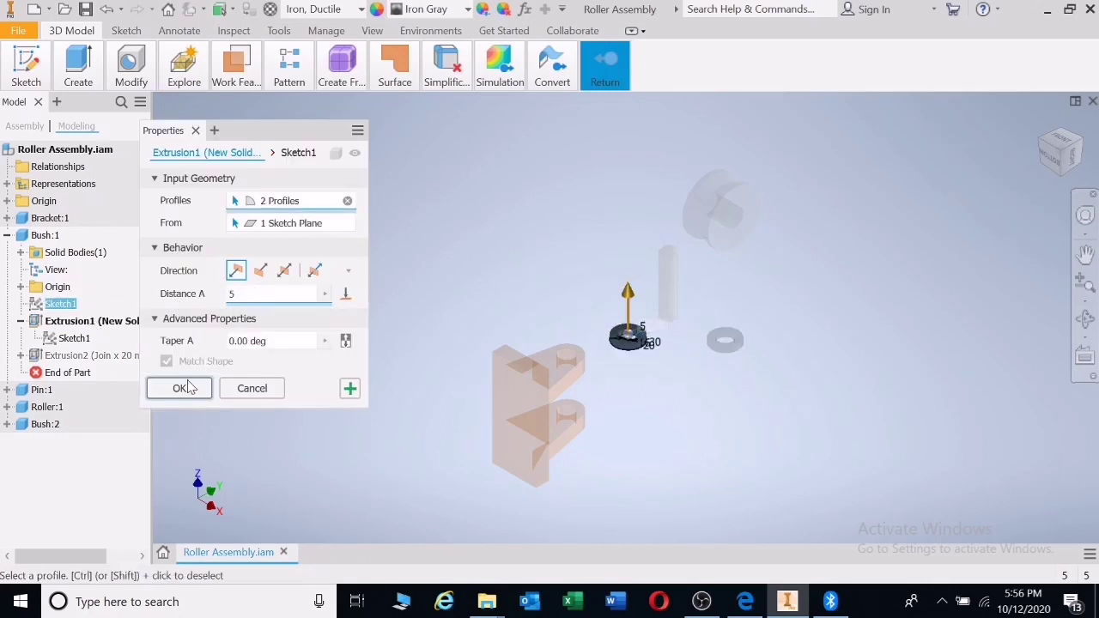
click(179, 388)
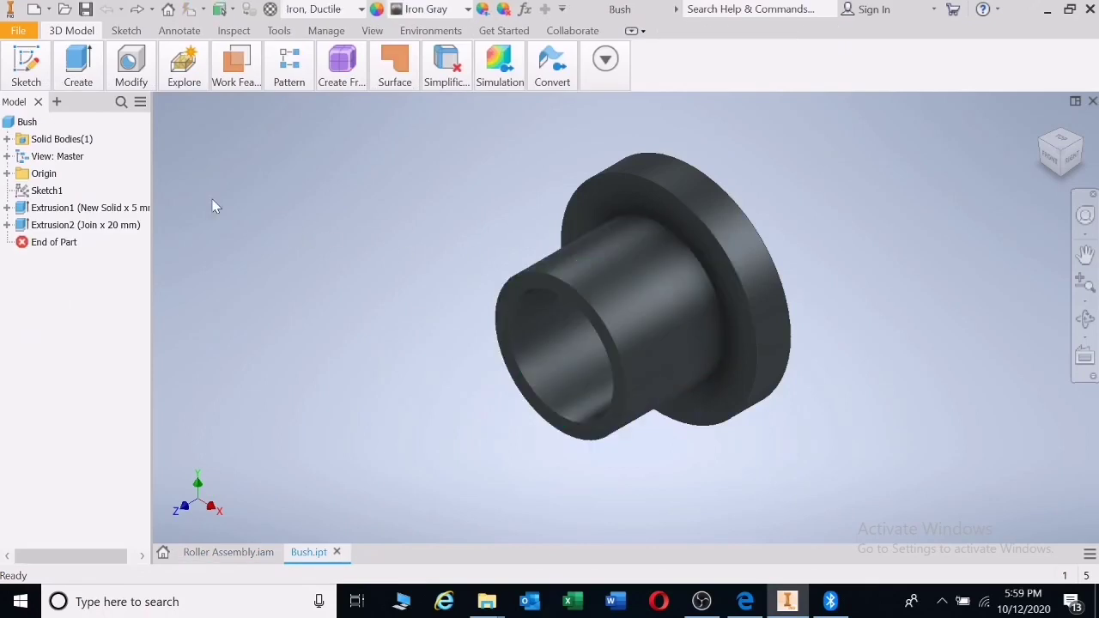
Change Bush's Extrusion2 distance from 20 mm to 50 mm
click(7, 208)
click(7, 242)
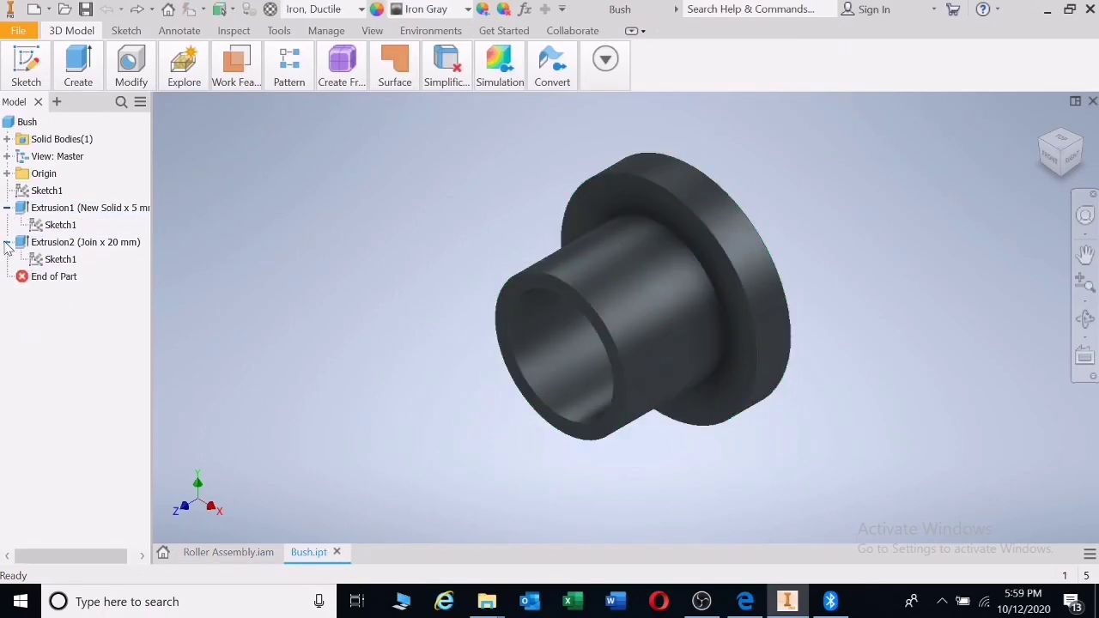
double_click(77, 243)
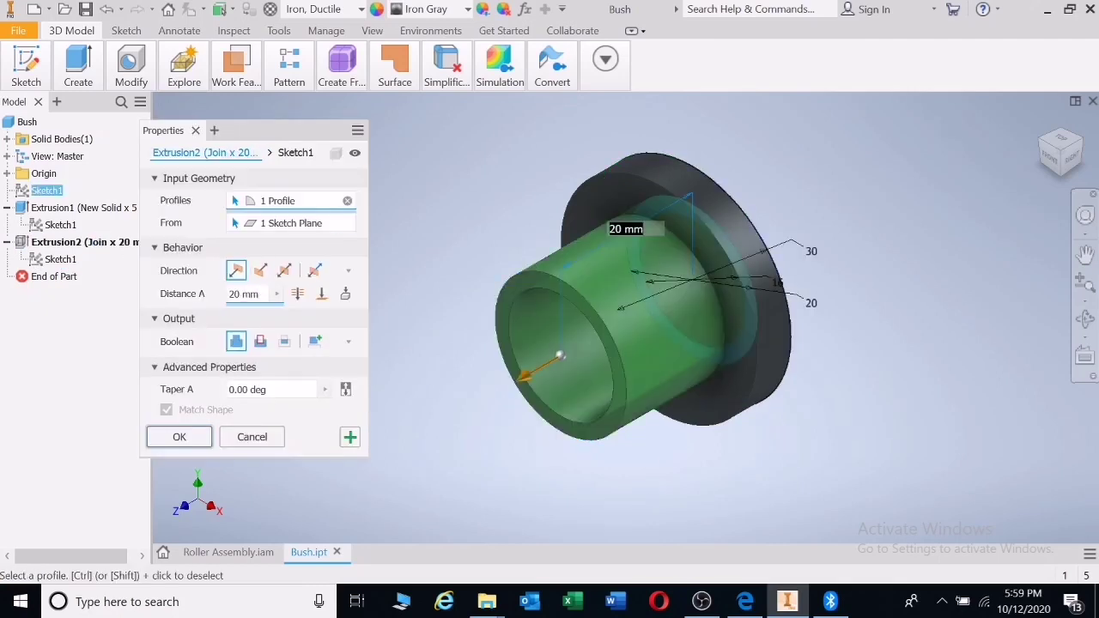
text(50)
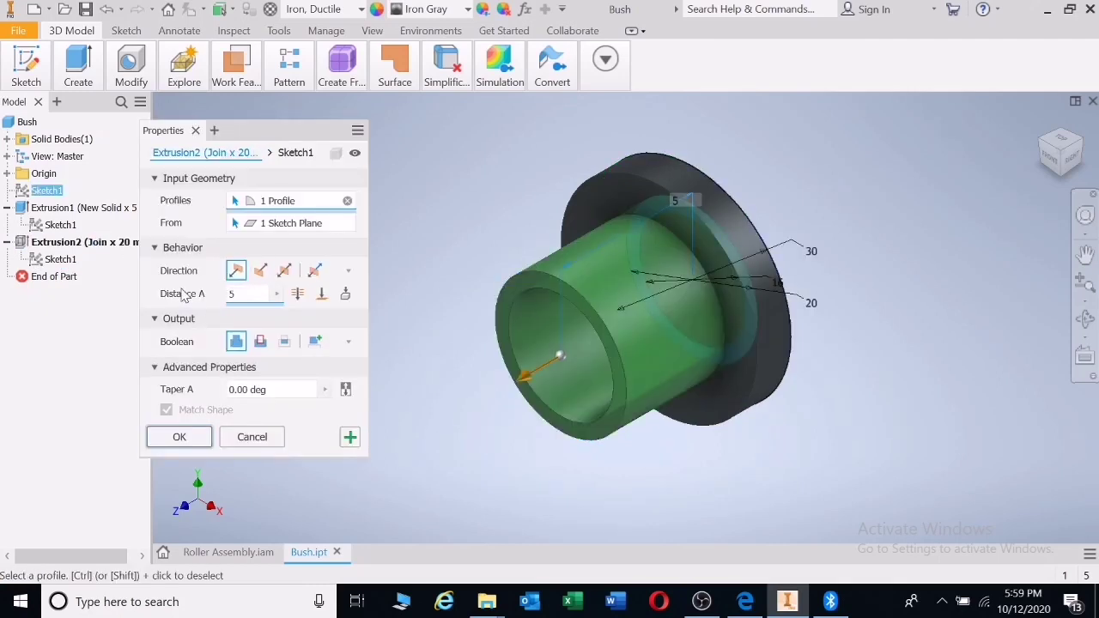
click(179, 437)
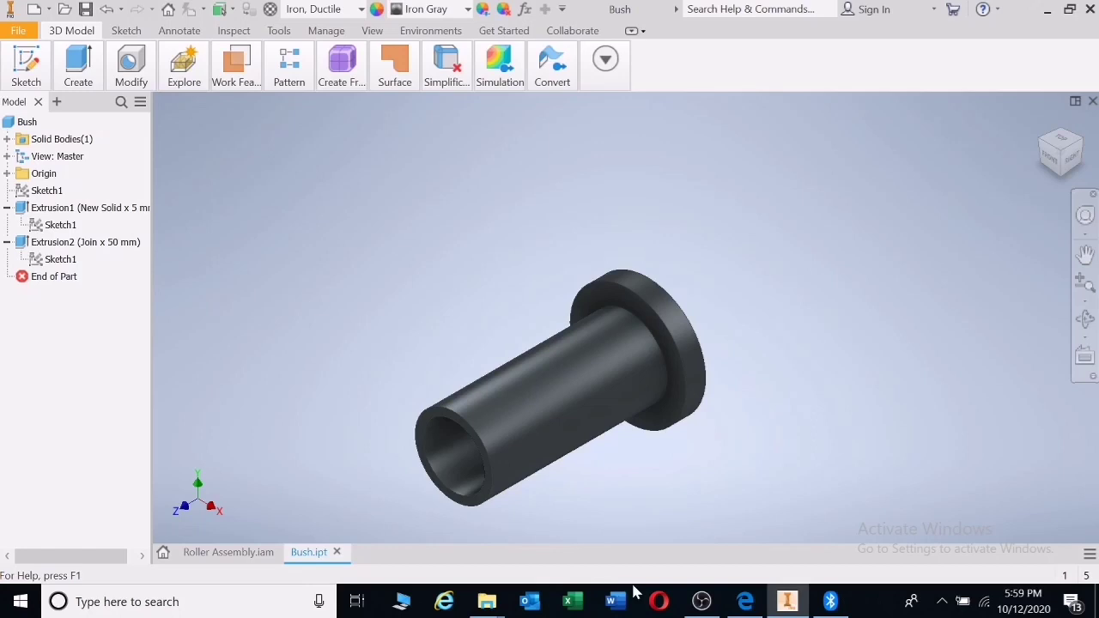
Return to Roller Assembly.iam and zoom out to see all five components
click(228, 554)
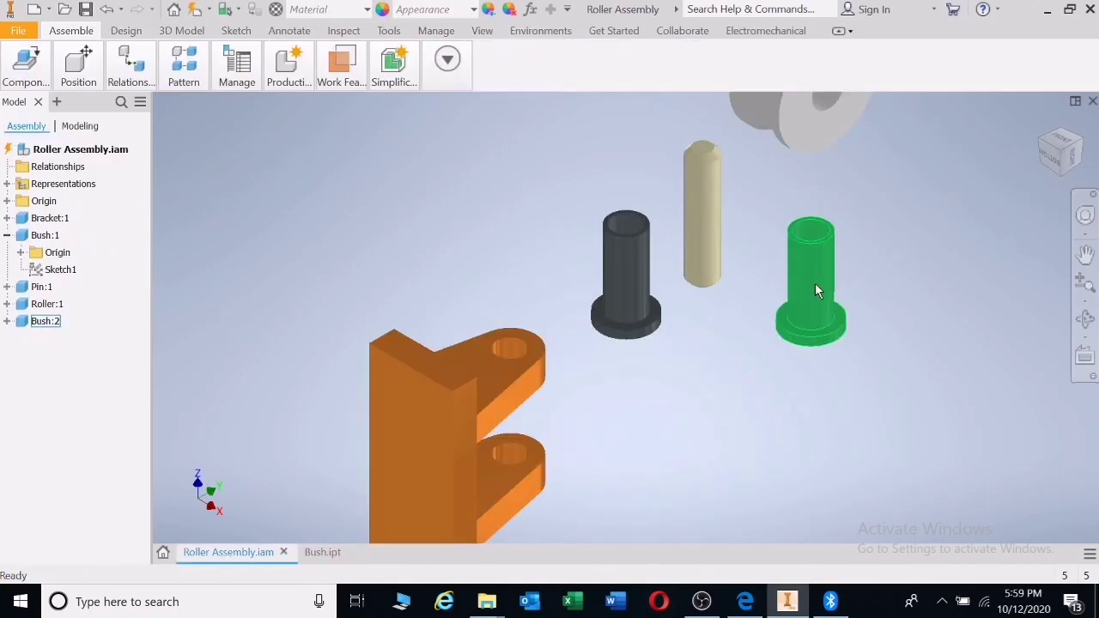
scroll(687, 376, down, 3)
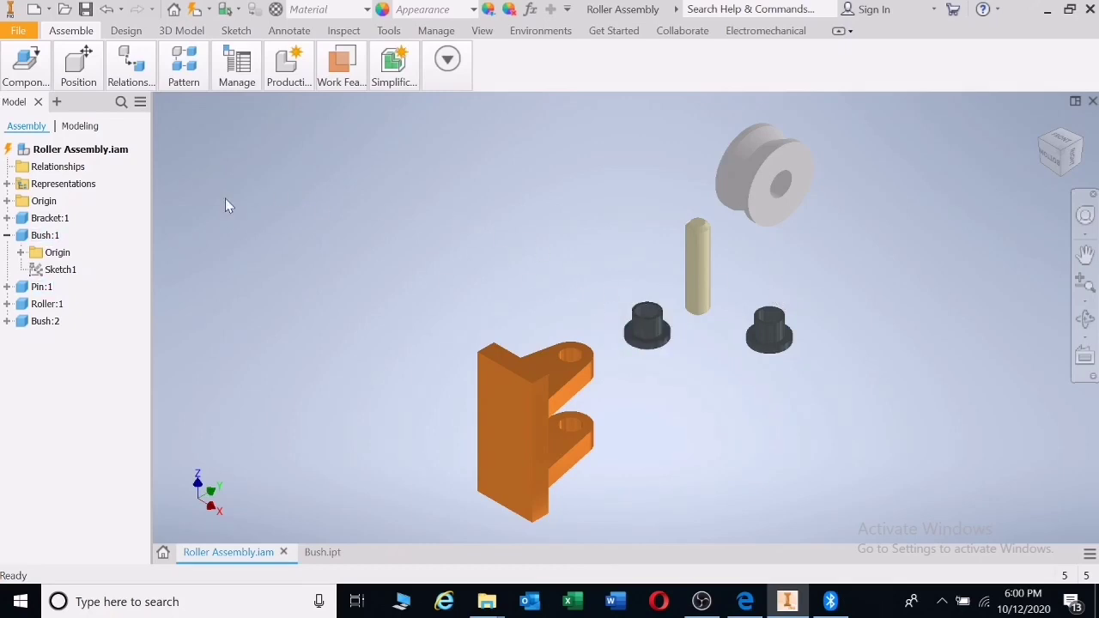
Open the Place Constraint dialog from the Relationships panel's Constrain command
click(78, 76)
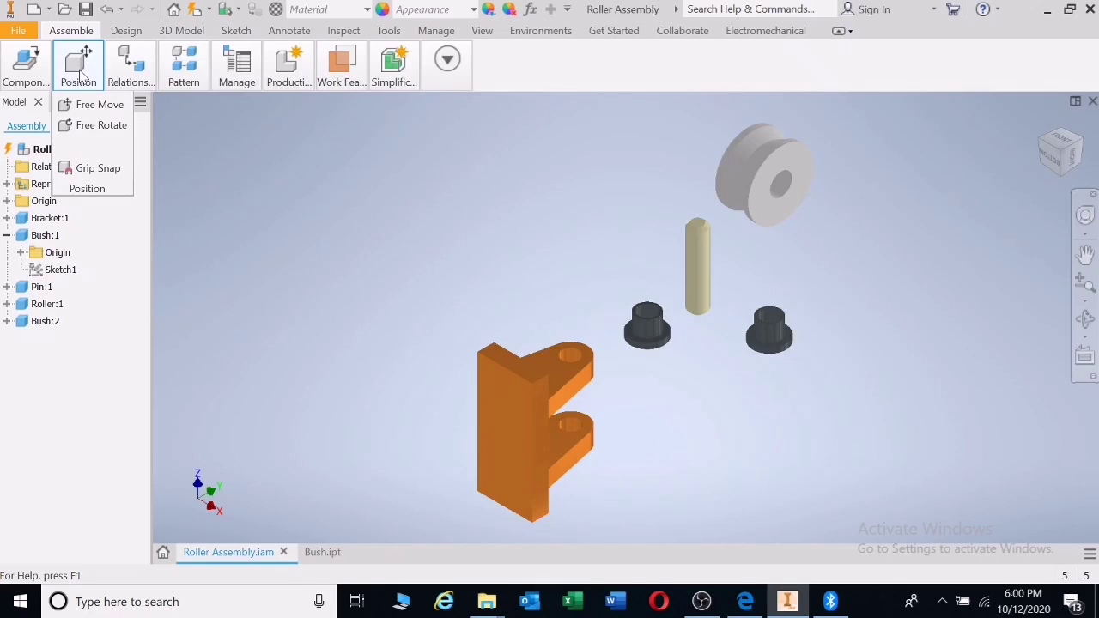
click(130, 82)
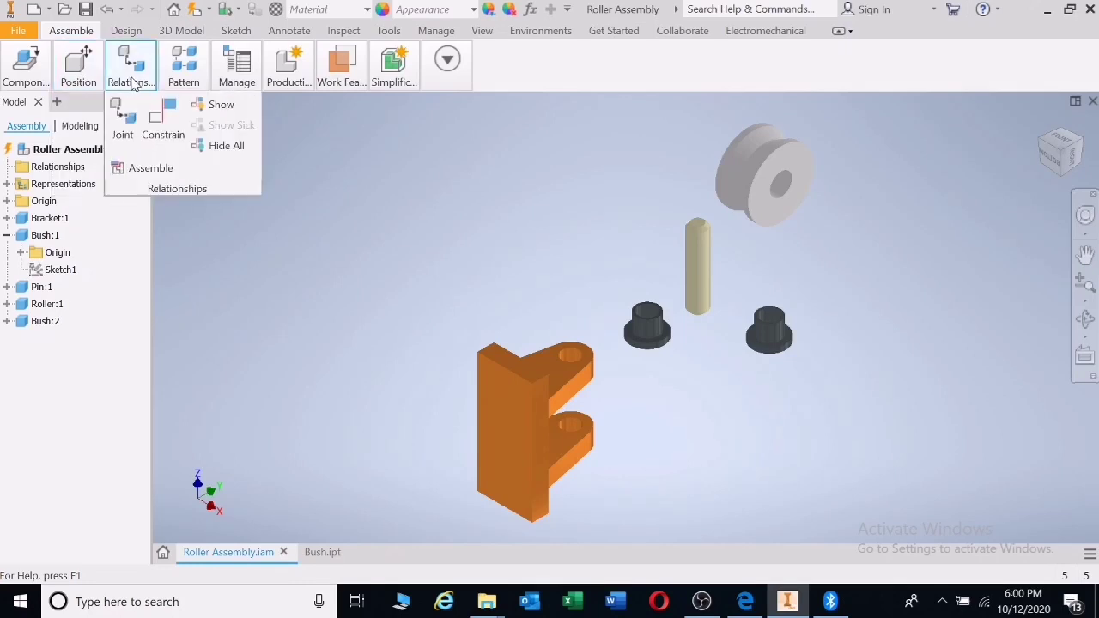
click(174, 125)
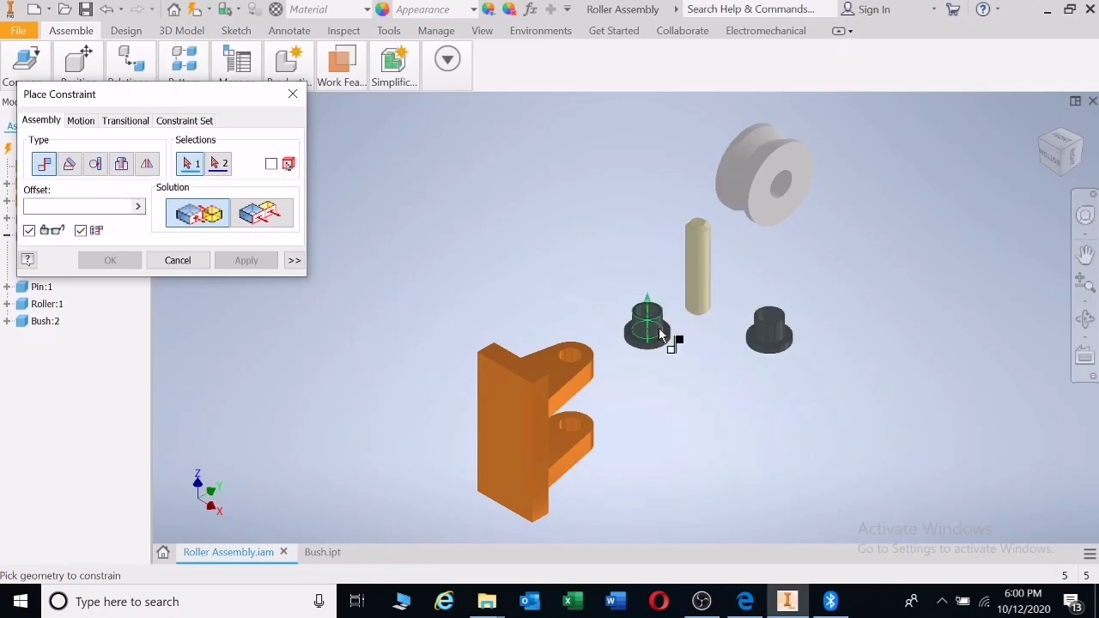
Mate the left bush's axis to the roller bore axis as Mate:1, then pick a roller face
scroll(654, 330, down, 5)
scroll(653, 327, up, 3)
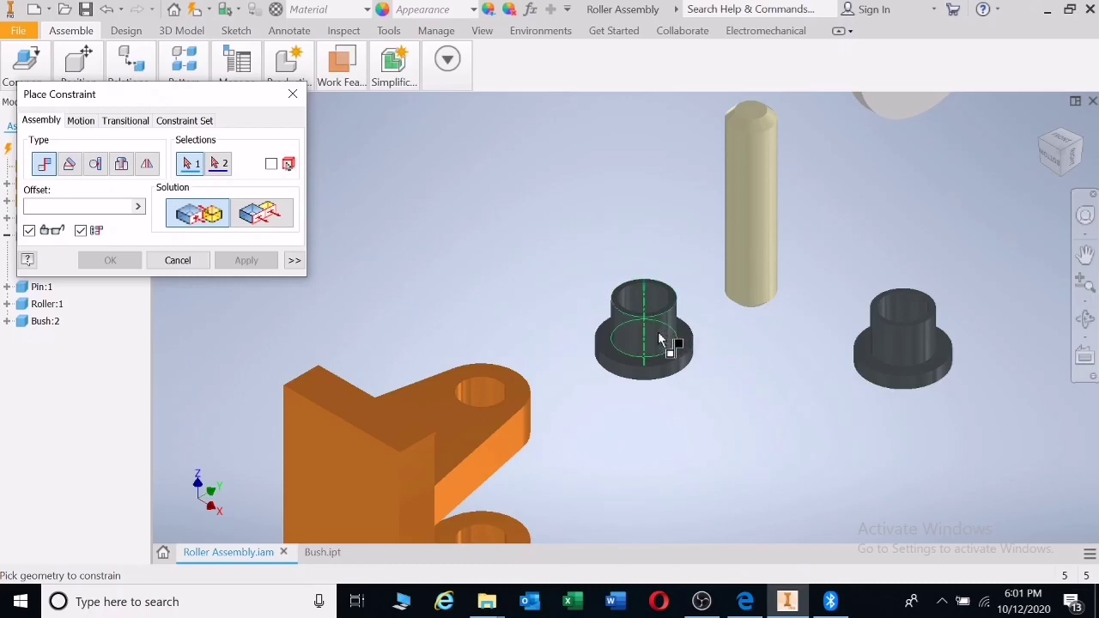
click(658, 334)
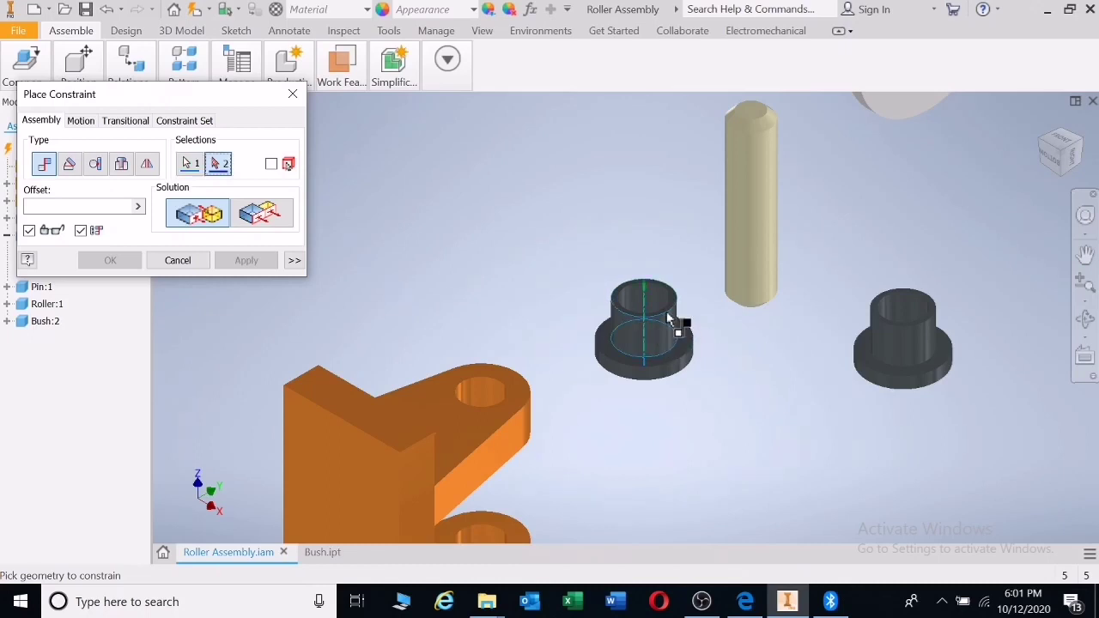
key(F2)
drag(889, 245, 748, 369)
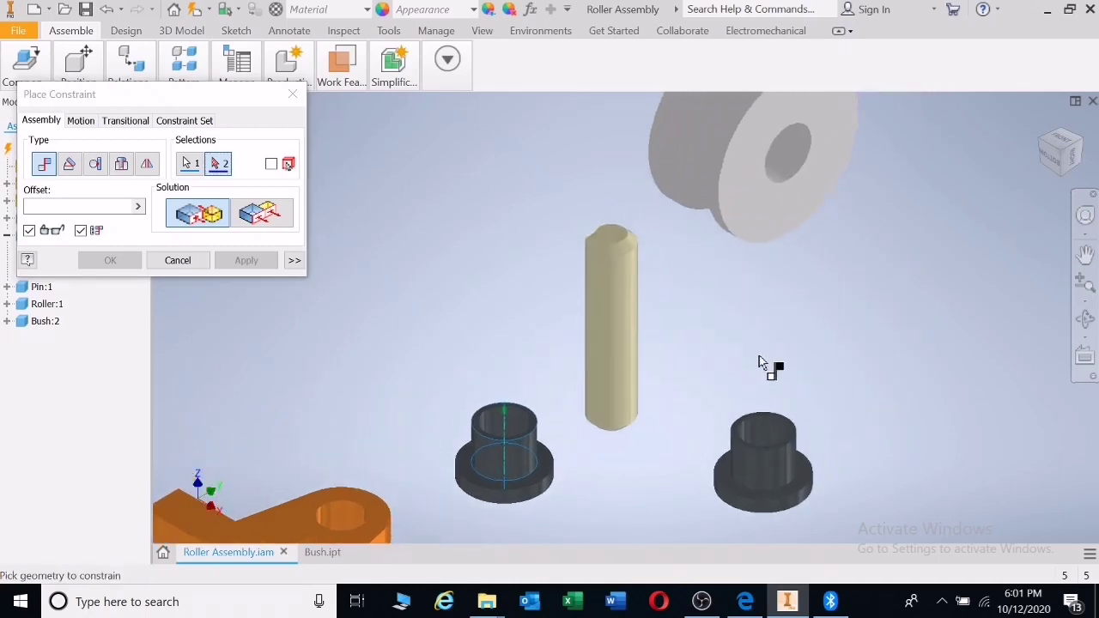
click(783, 166)
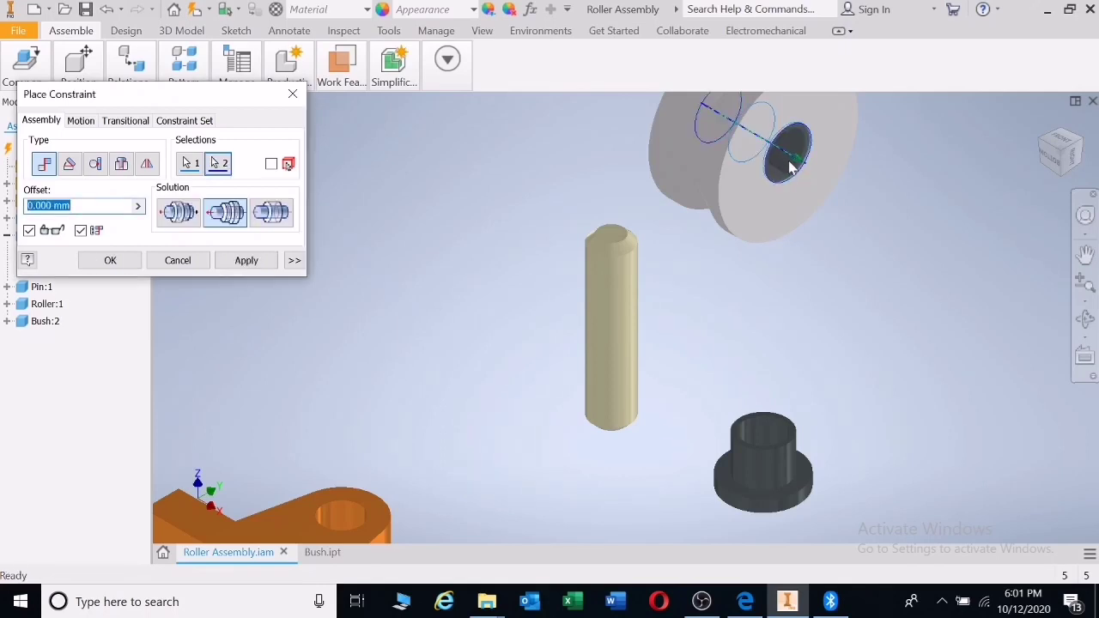
click(246, 260)
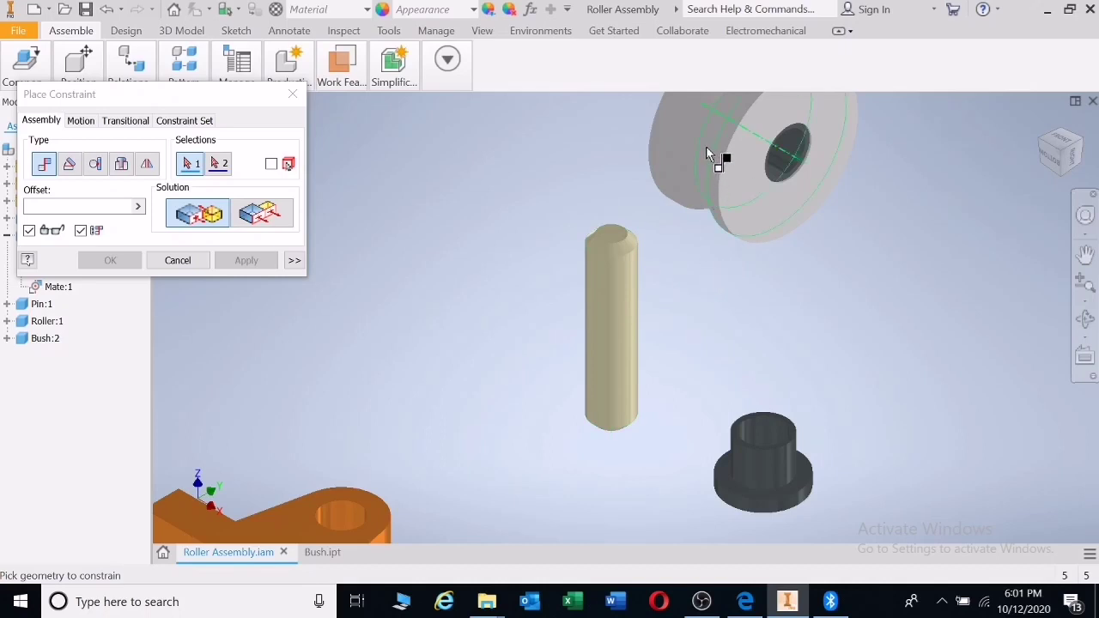
drag(706, 154, 919, 373)
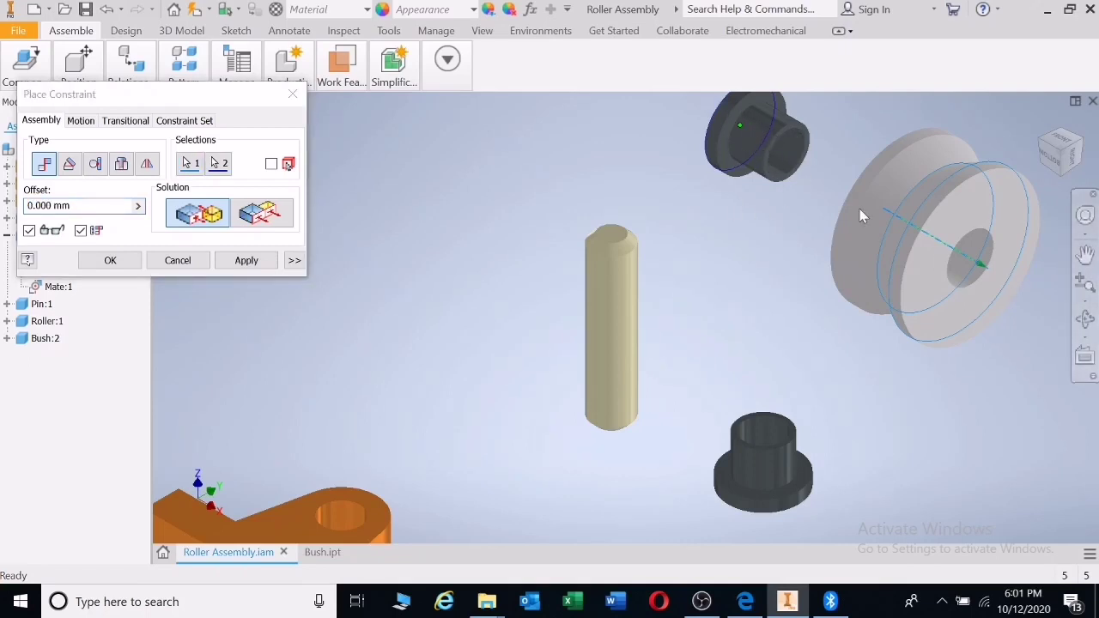
Cancel the unfinished constraint and spread the roller and first bush apart
click(180, 262)
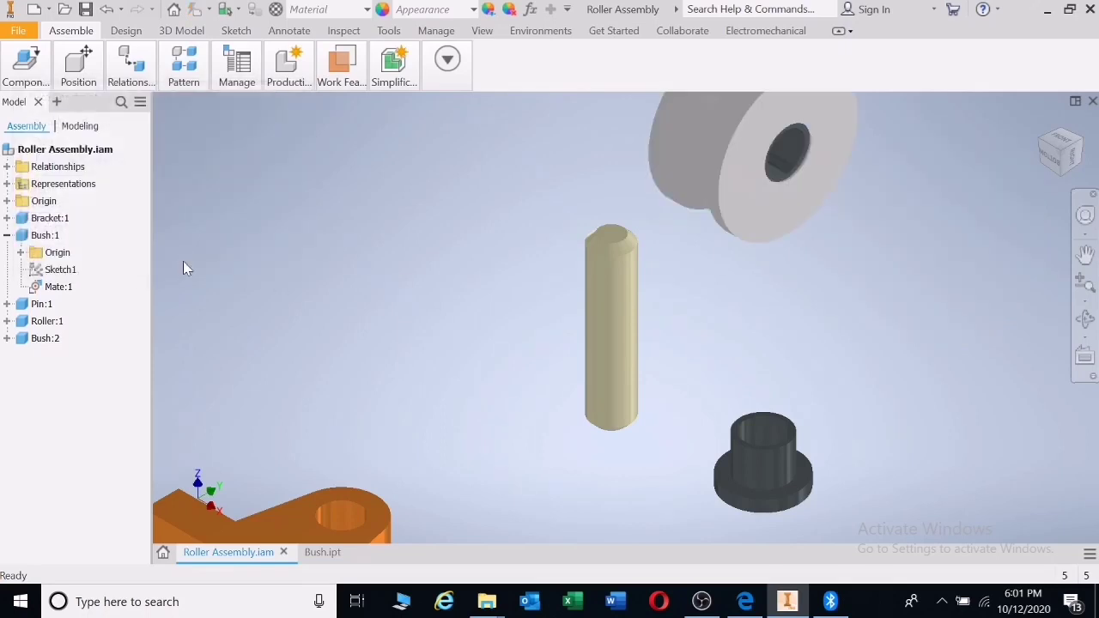
drag(726, 206, 1048, 337)
drag(850, 330, 558, 191)
drag(858, 356, 781, 253)
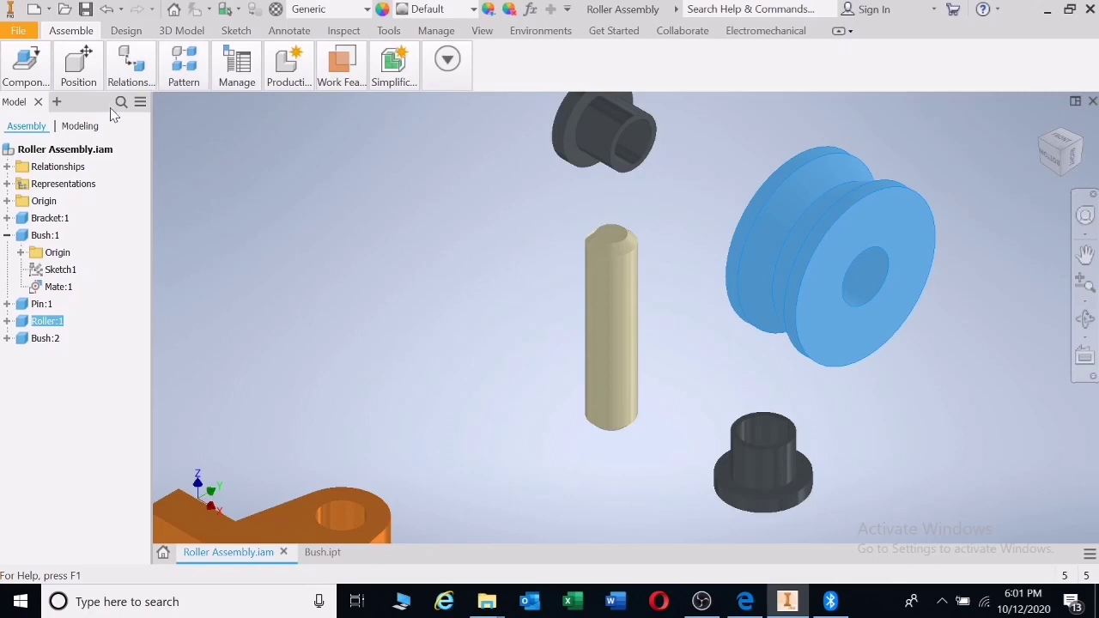
Mate Bush:2's axis to the roller hole, then drag the bush out along the axis
click(139, 82)
click(162, 125)
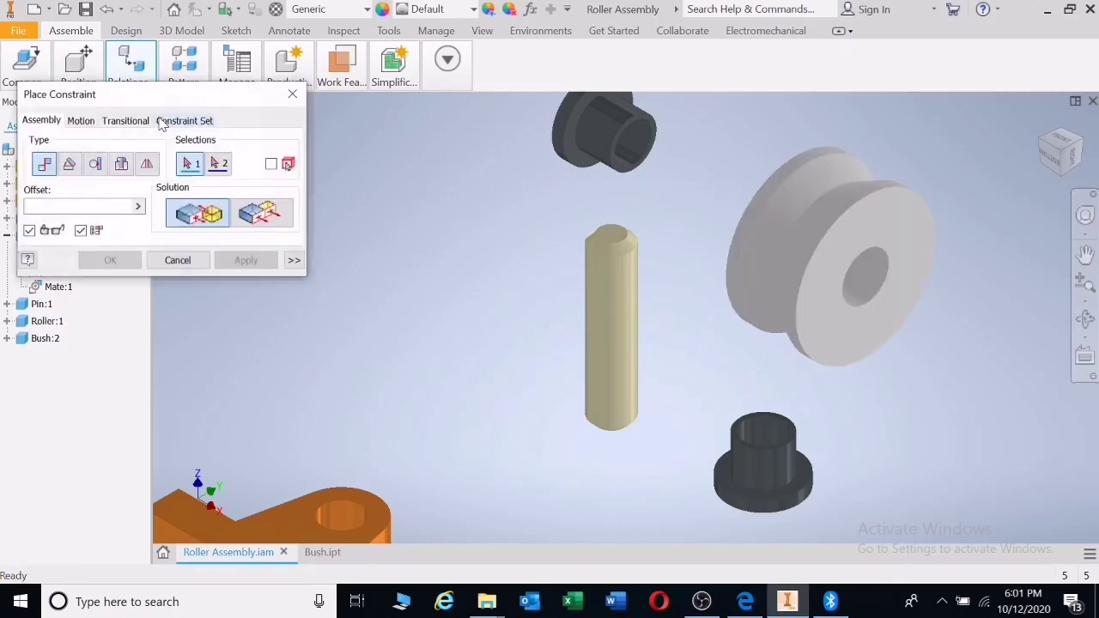
click(784, 475)
click(859, 289)
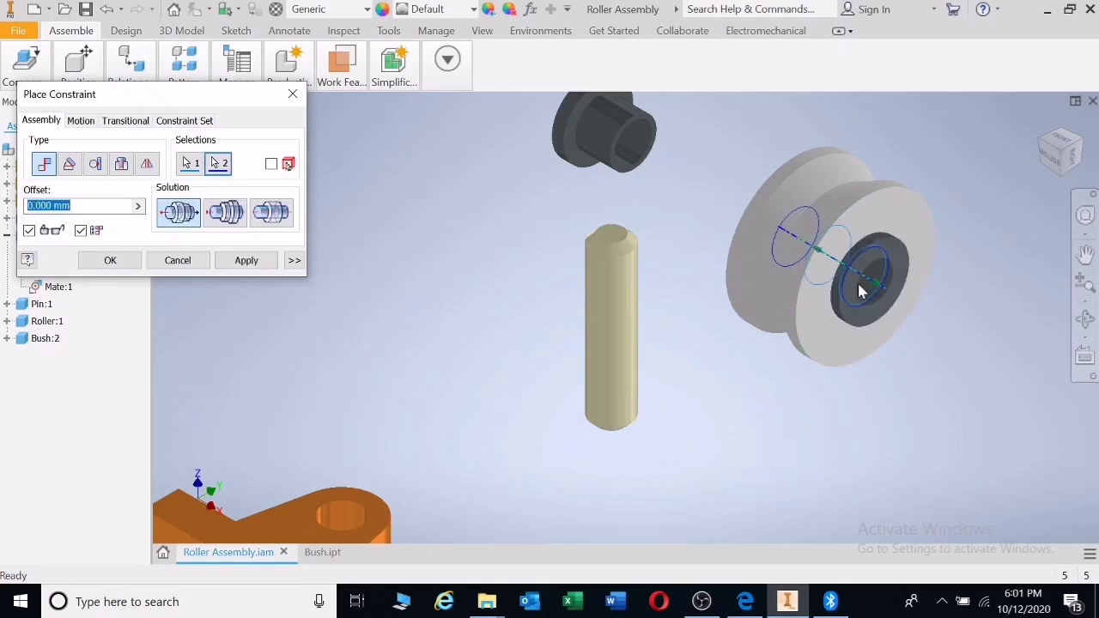
click(246, 262)
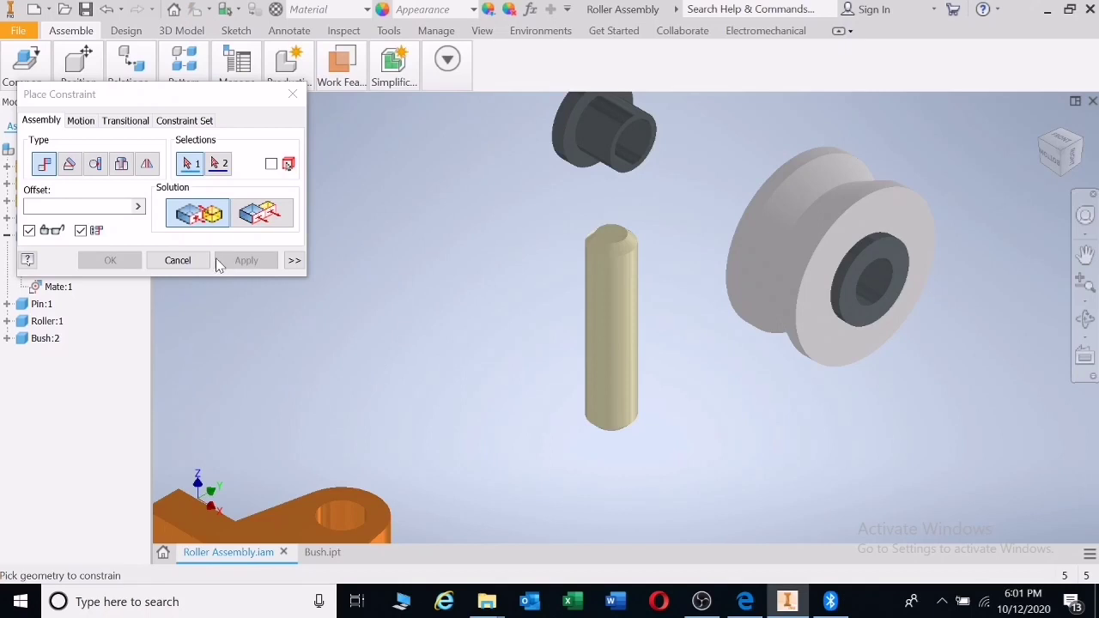
click(177, 261)
click(895, 336)
drag(896, 336, 1041, 414)
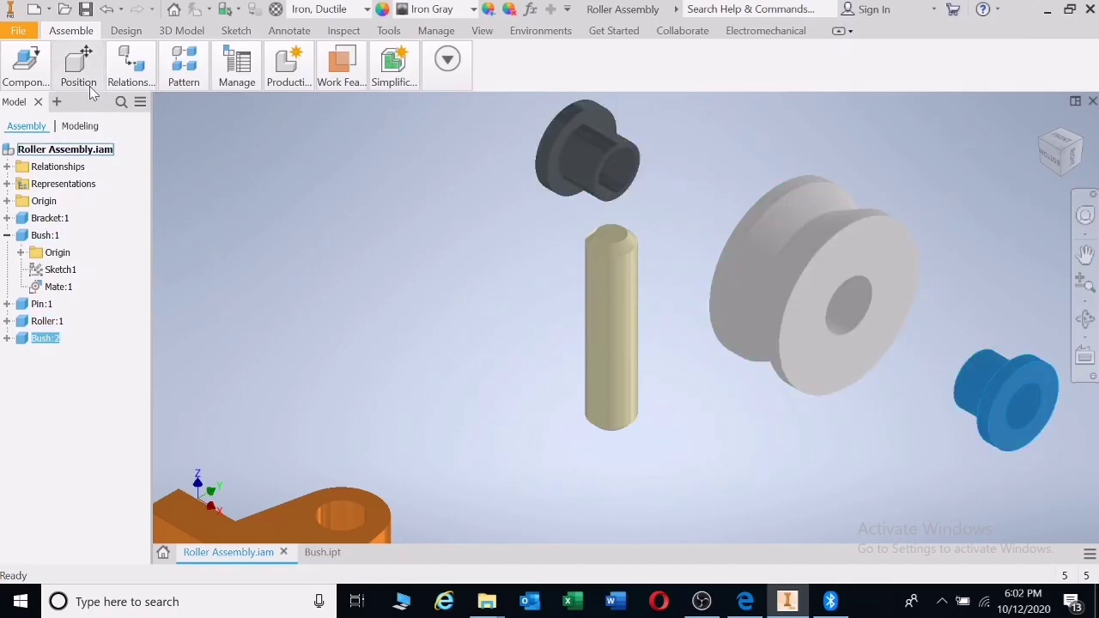
Mate the pin's axis to the roller's bore axis
click(127, 75)
click(162, 120)
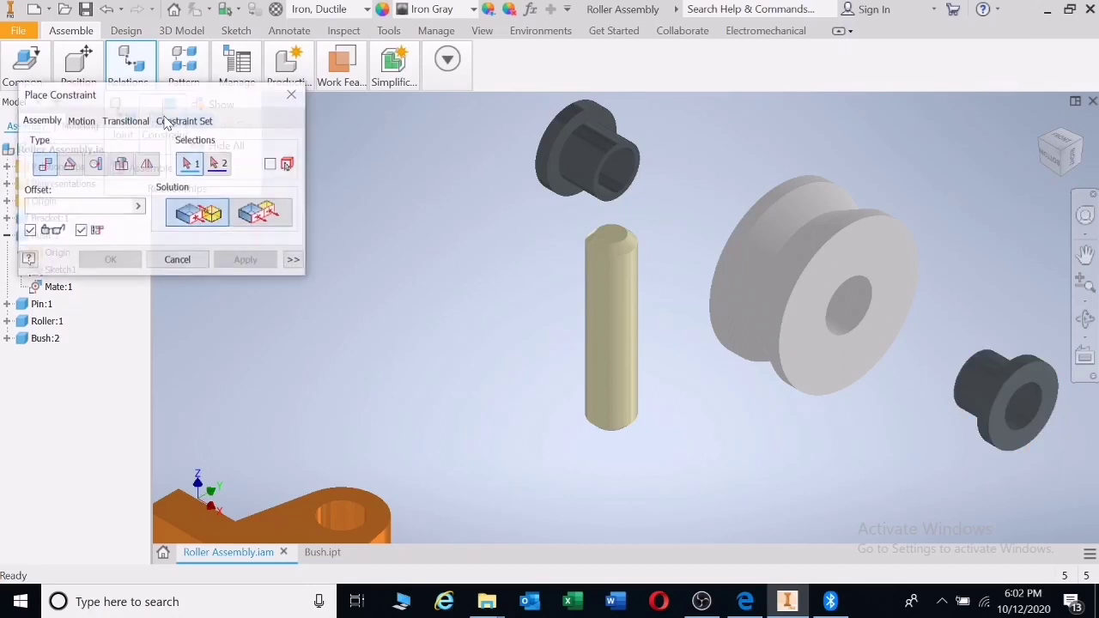
click(615, 318)
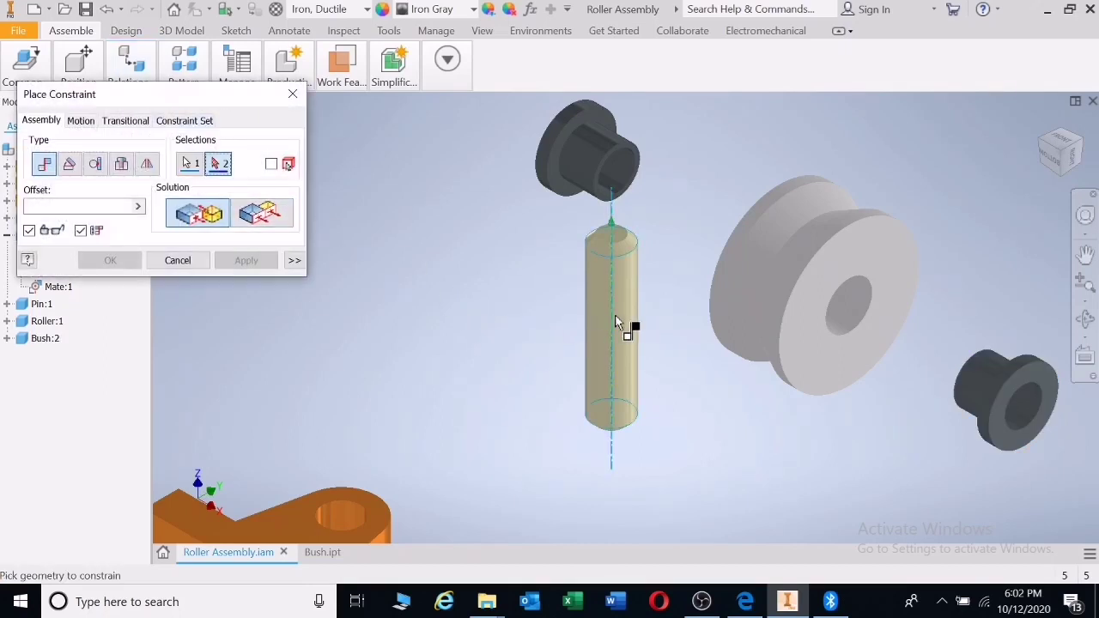
click(841, 313)
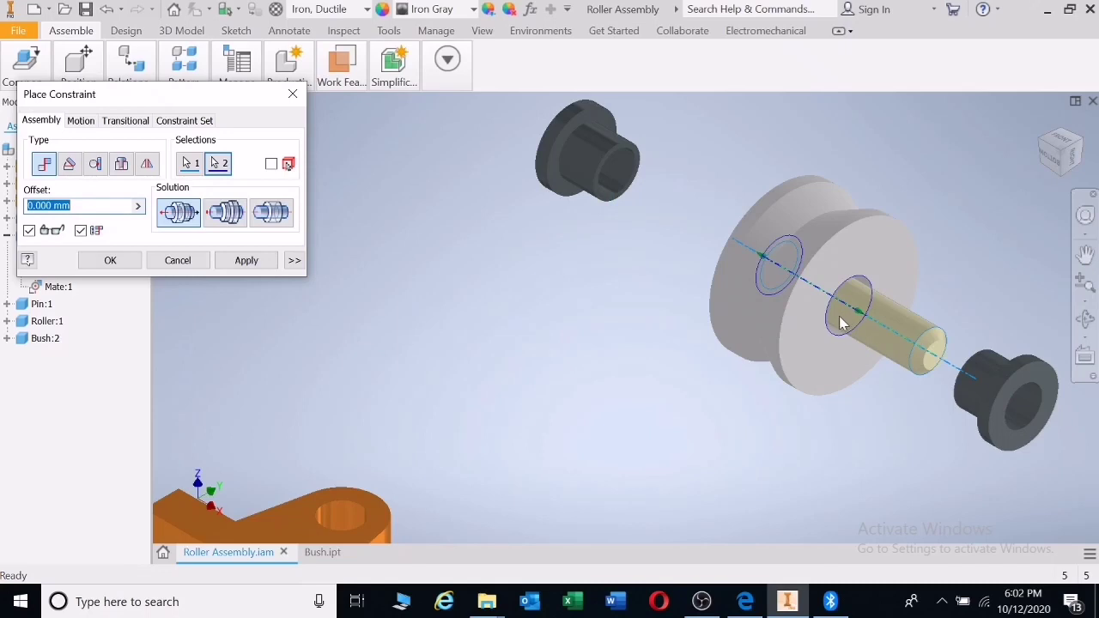
click(244, 260)
Mate the bracket hole's axis to the pin's axis
middle_drag(455, 473, 473, 306)
scroll(484, 375, down, 3)
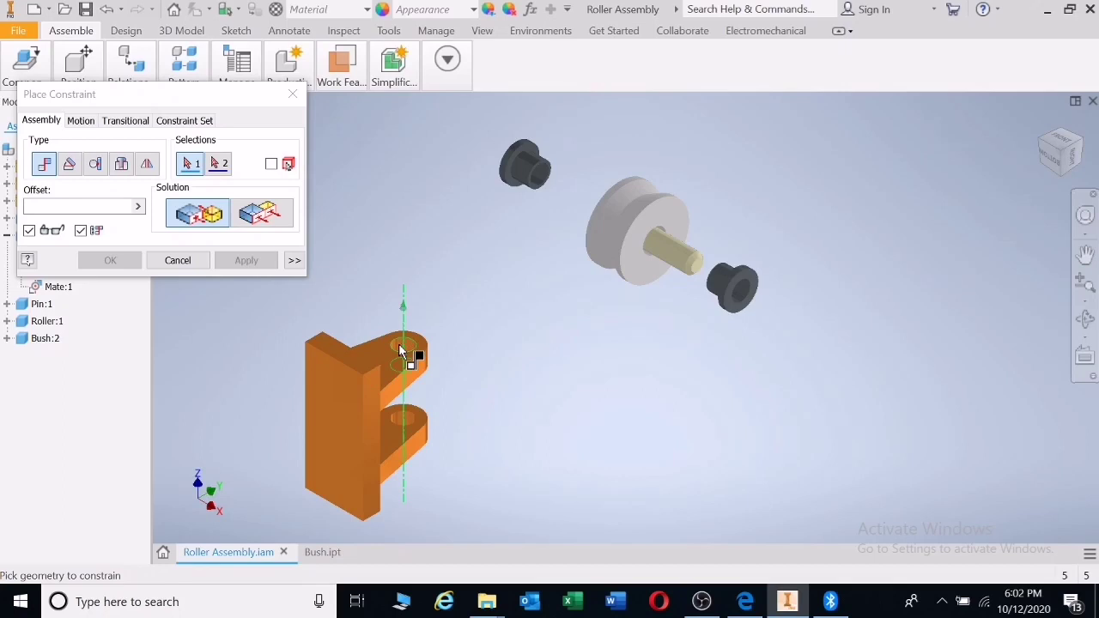
scroll(412, 352, up, 2)
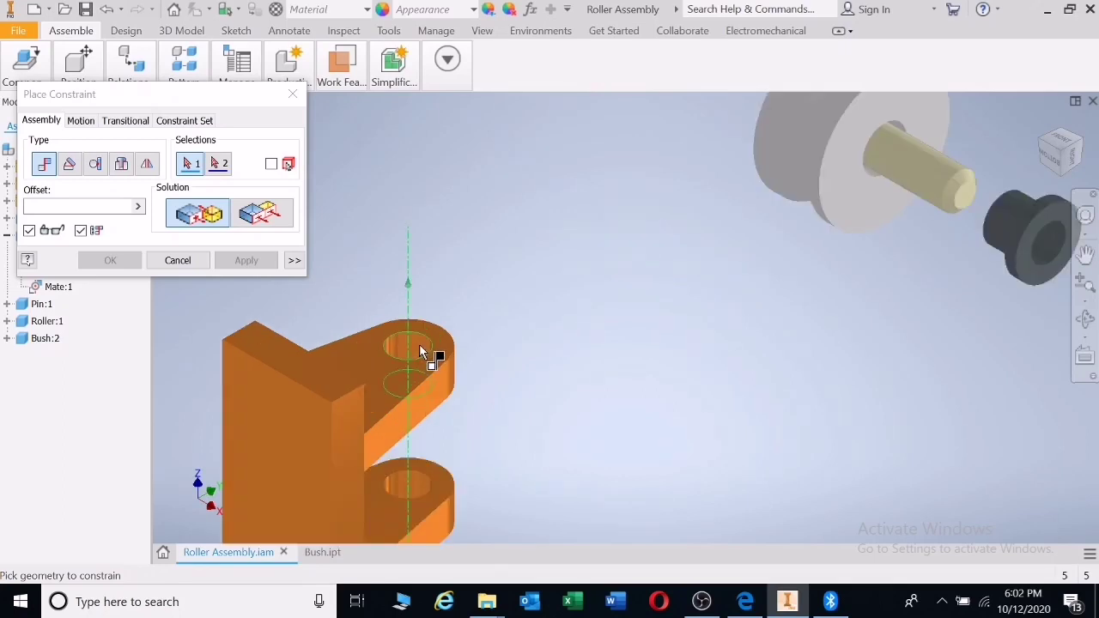
click(421, 353)
scroll(620, 321, down, 2)
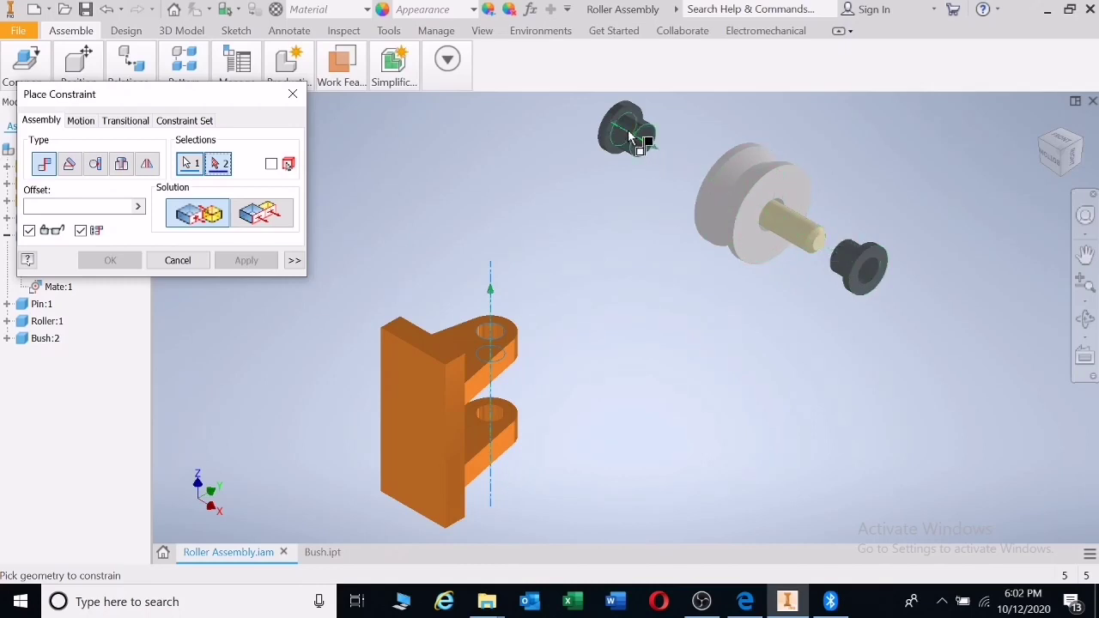
click(785, 222)
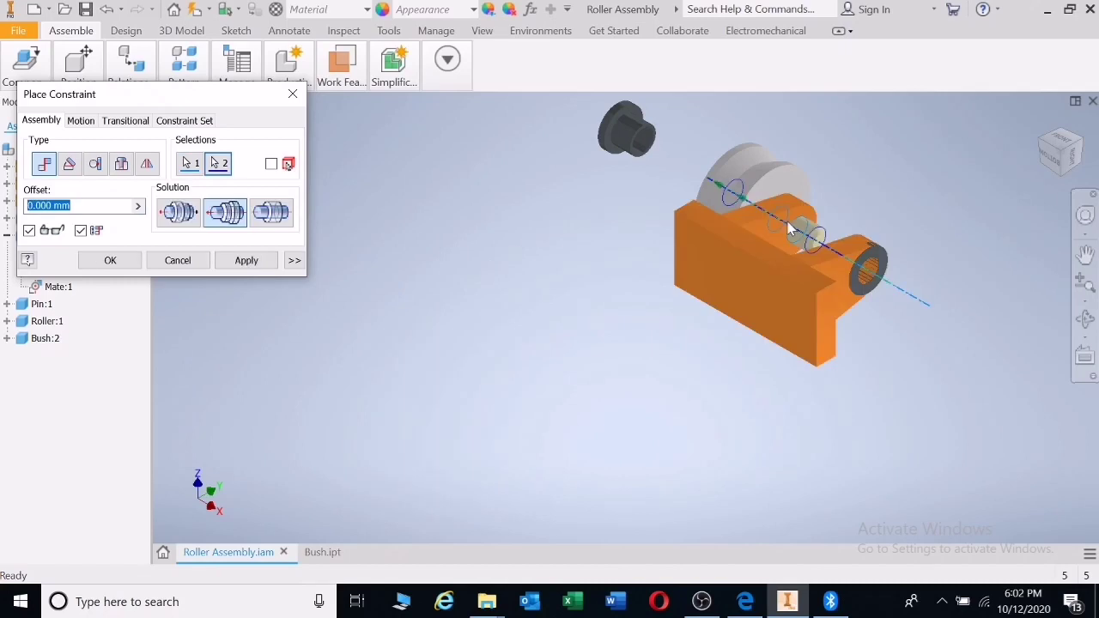
click(245, 267)
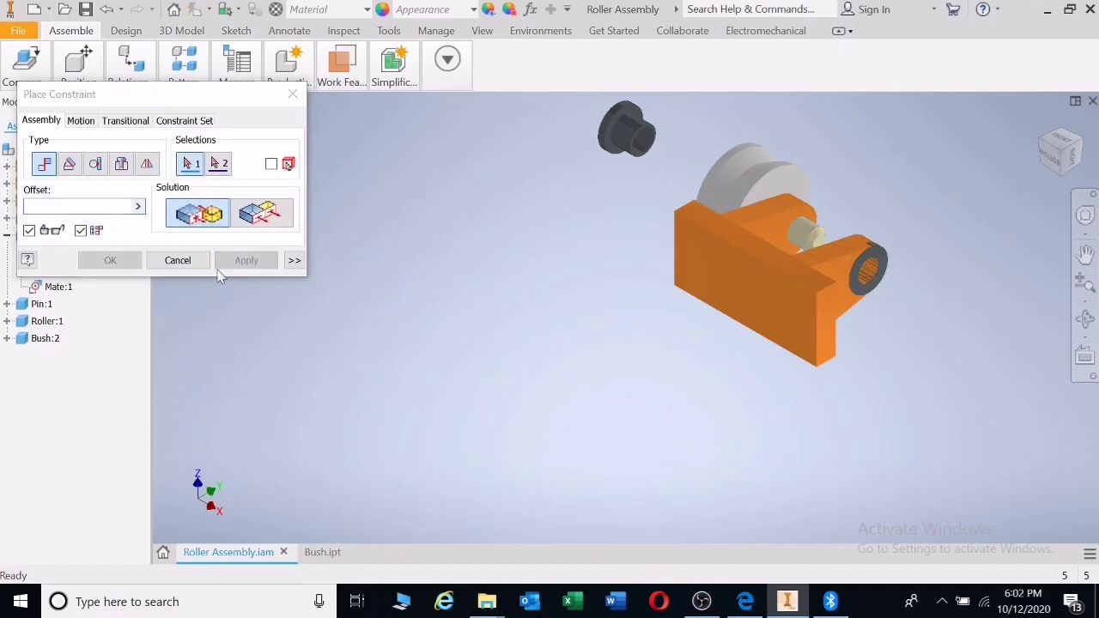
click(179, 262)
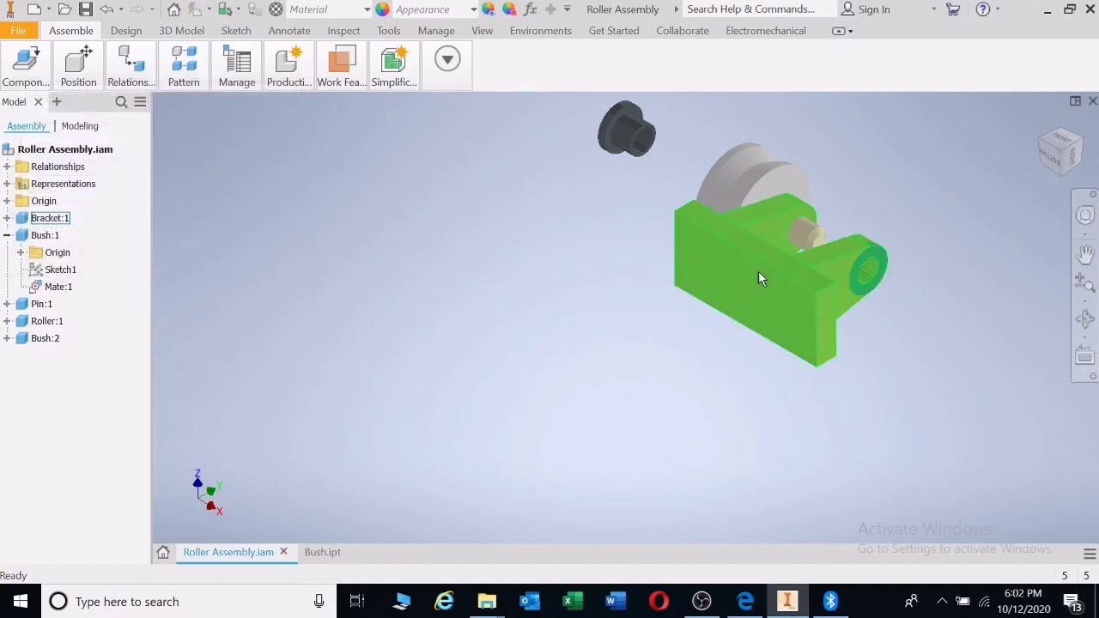
Rotate the bracket about the pin, slide the pin in, and move the roller away
drag(761, 277, 652, 403)
drag(667, 304, 593, 196)
drag(585, 249, 966, 412)
drag(731, 297, 958, 405)
drag(562, 223, 663, 256)
click(532, 339)
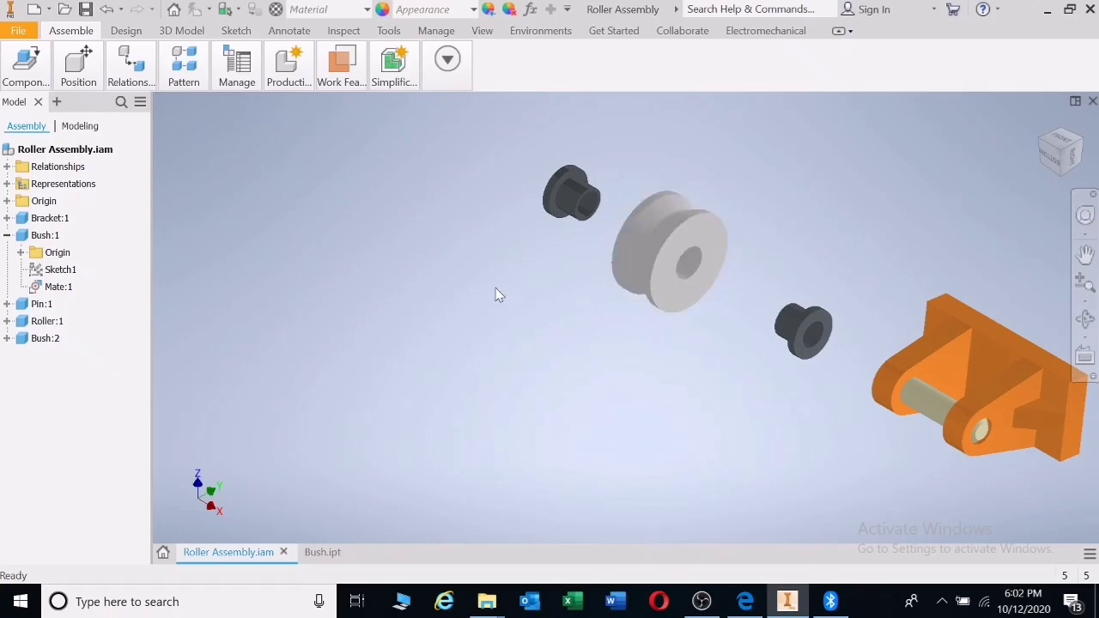
Start a new constraint with the left bush's flange face as the first selection
click(125, 73)
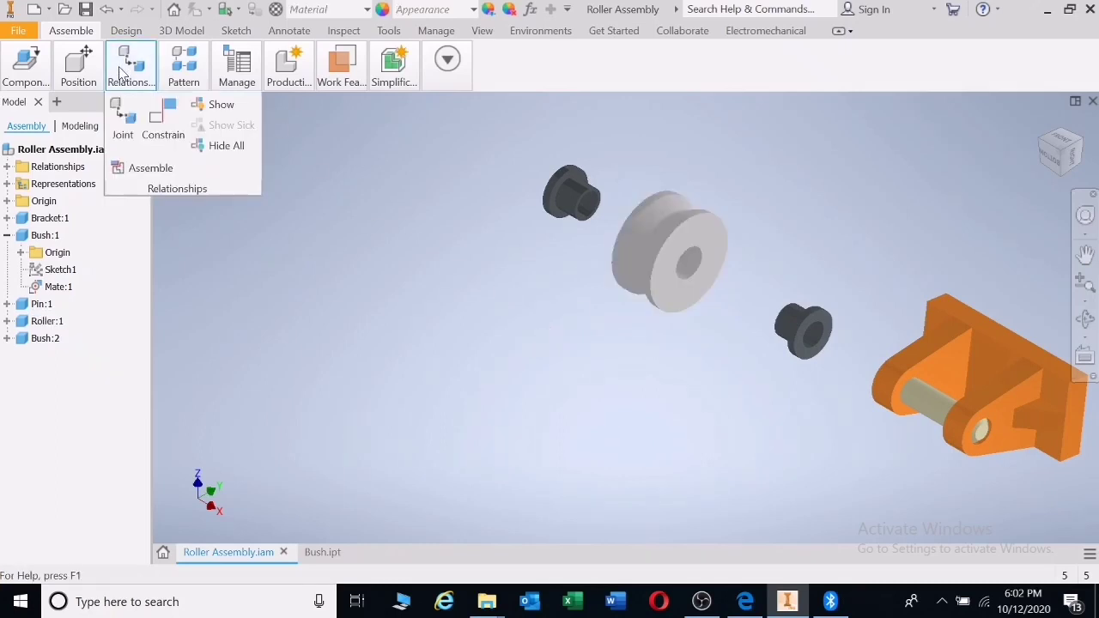
click(163, 127)
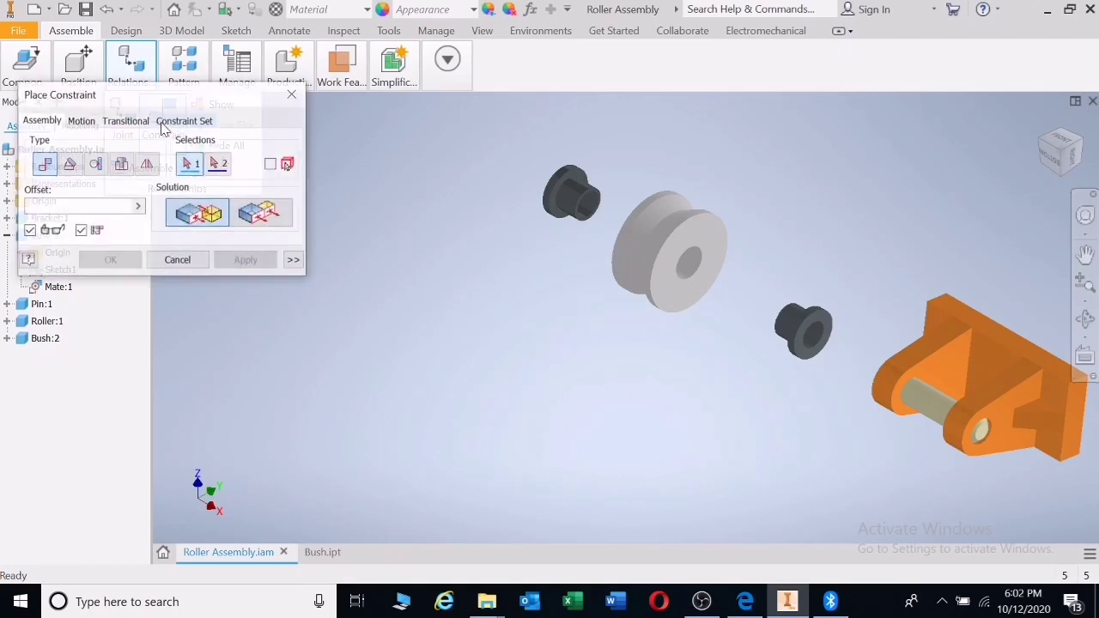
scroll(576, 184, down, 6)
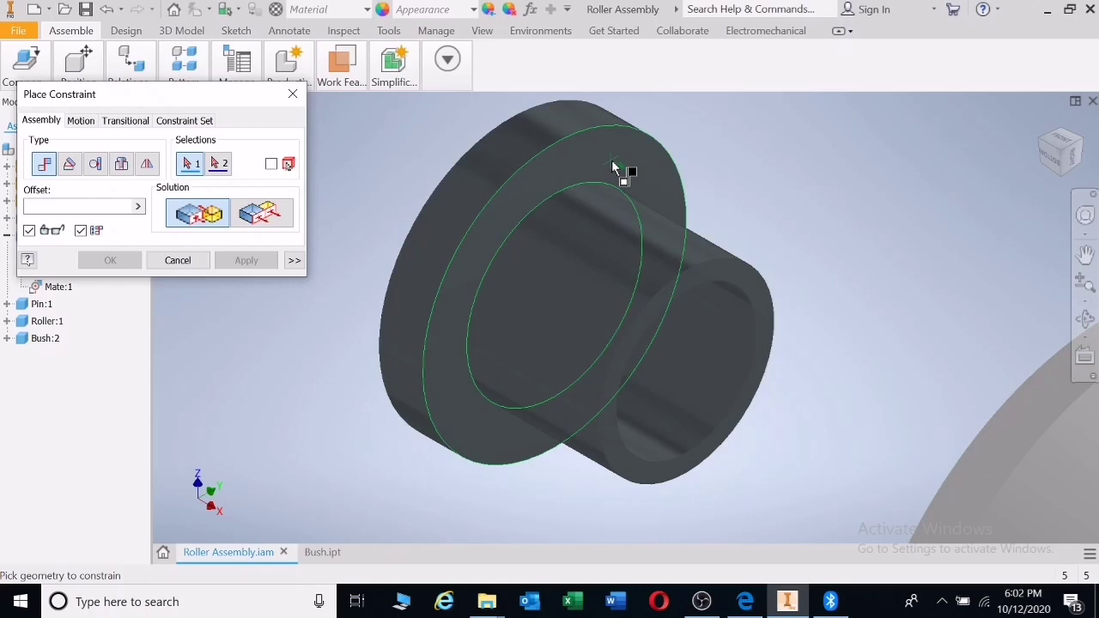
click(598, 167)
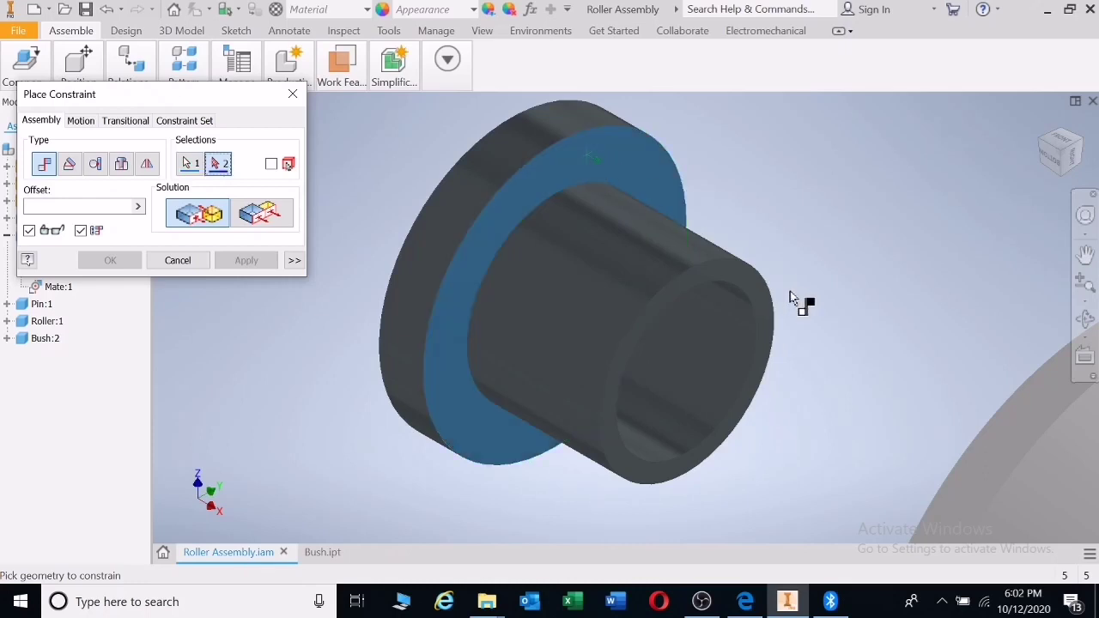
Check the roller and bush drawings in the tutorial PDF, then return to the assembly
scroll(788, 295, up, 3)
scroll(788, 296, up, 2)
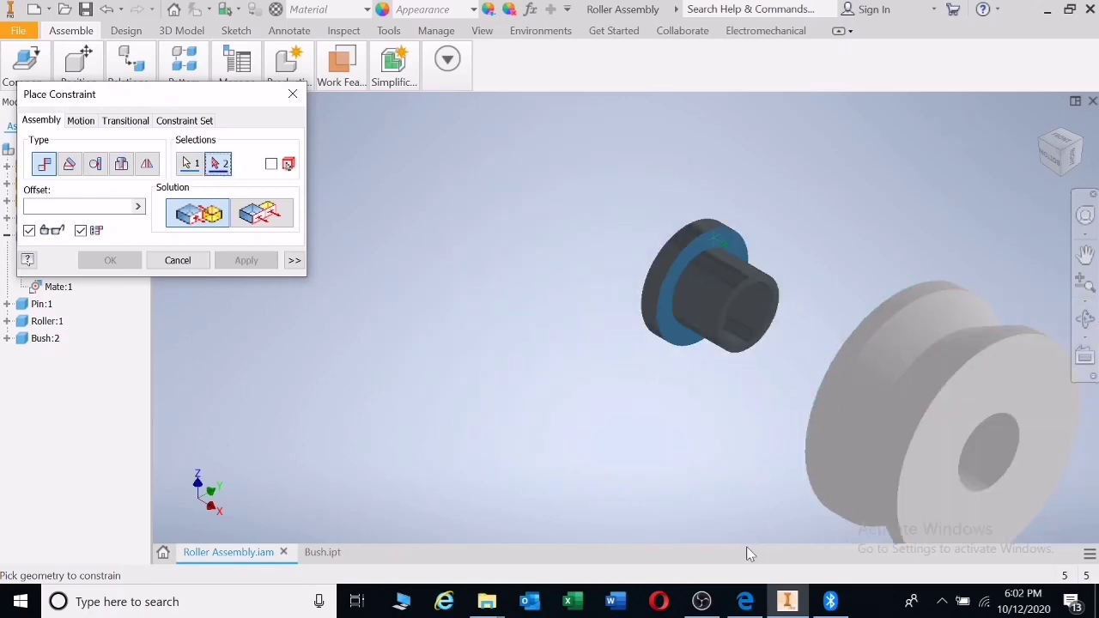
click(745, 601)
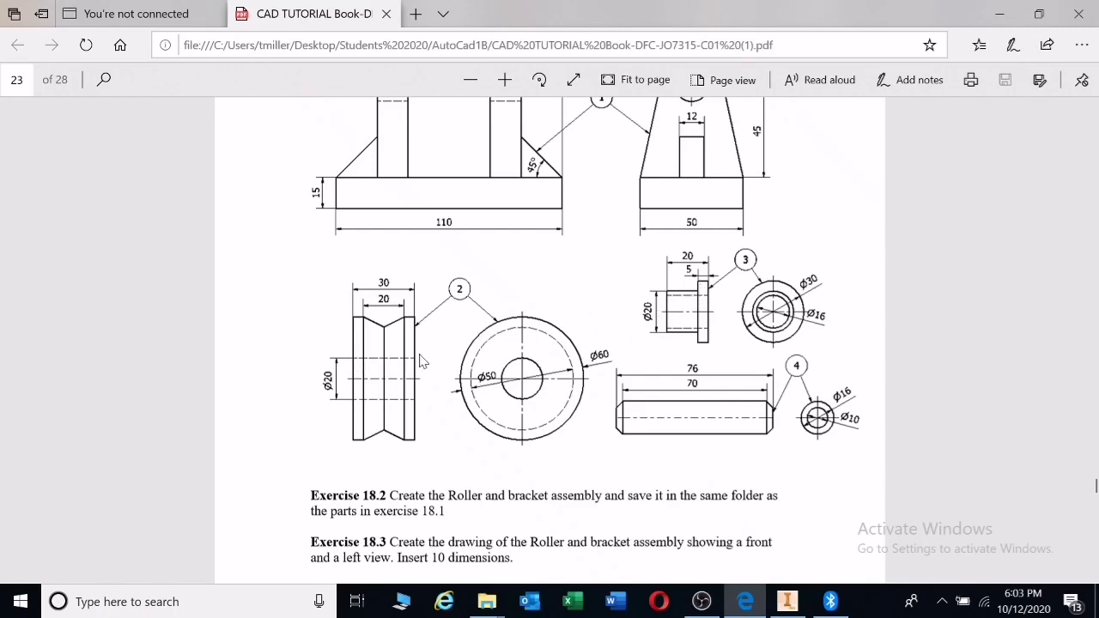
click(787, 601)
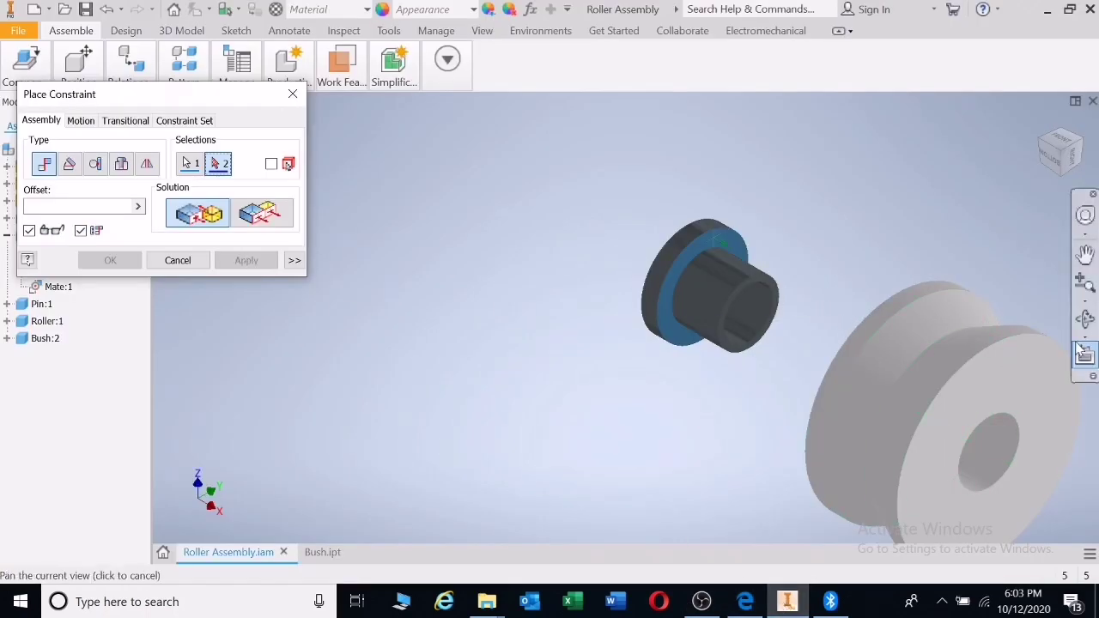
Orbit to the roller's end face, pick it, and apply the bush mate with 0 offset
click(1086, 319)
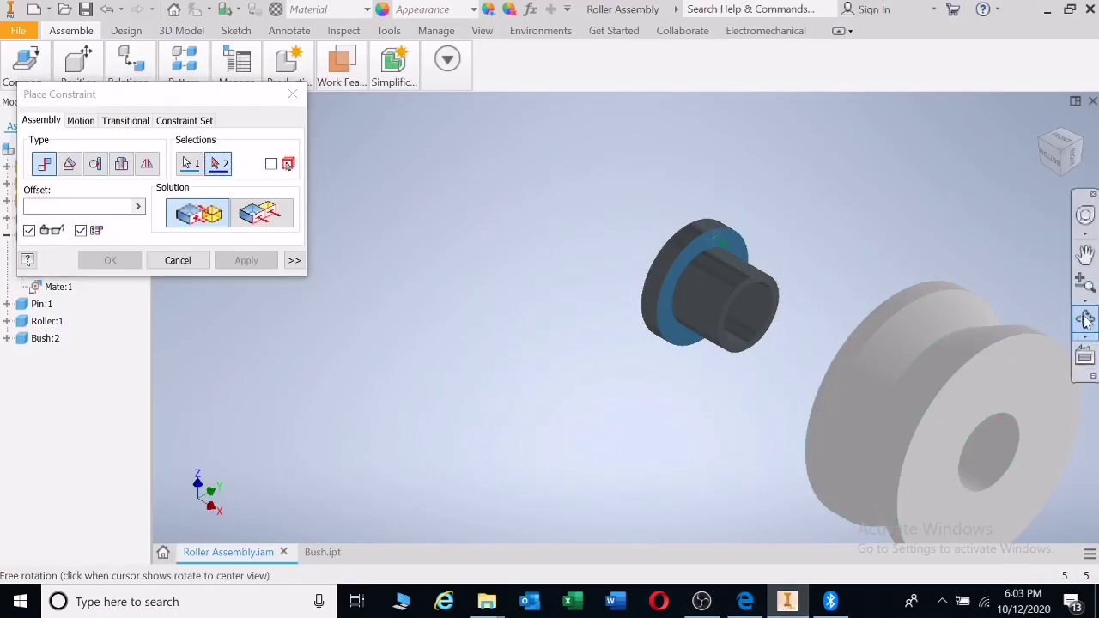
click(1083, 319)
drag(752, 335, 870, 380)
key(Escape)
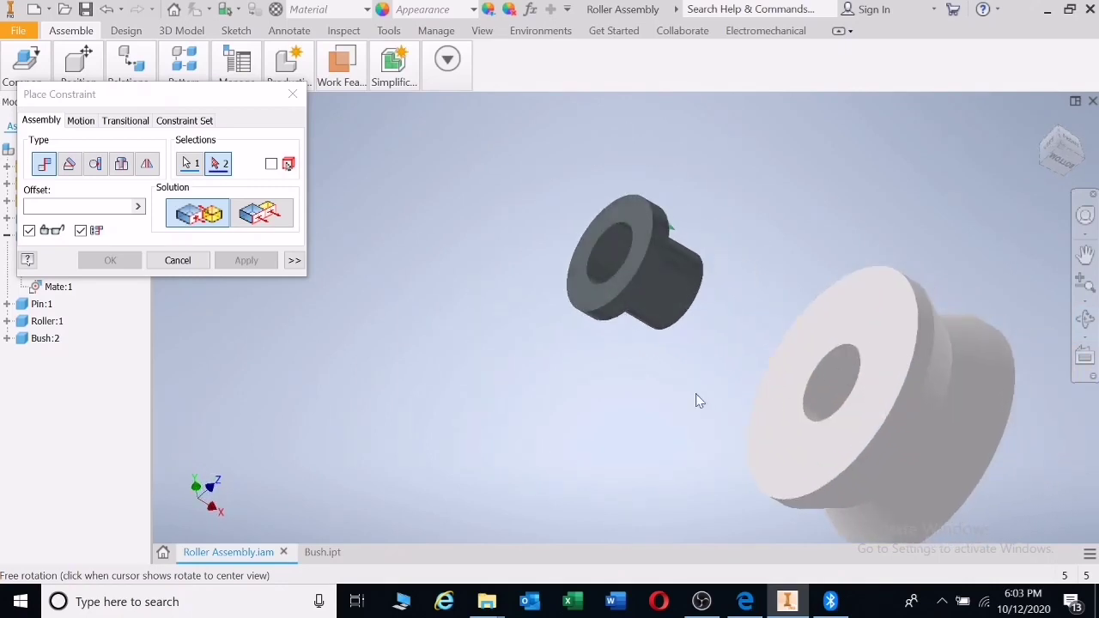
click(859, 311)
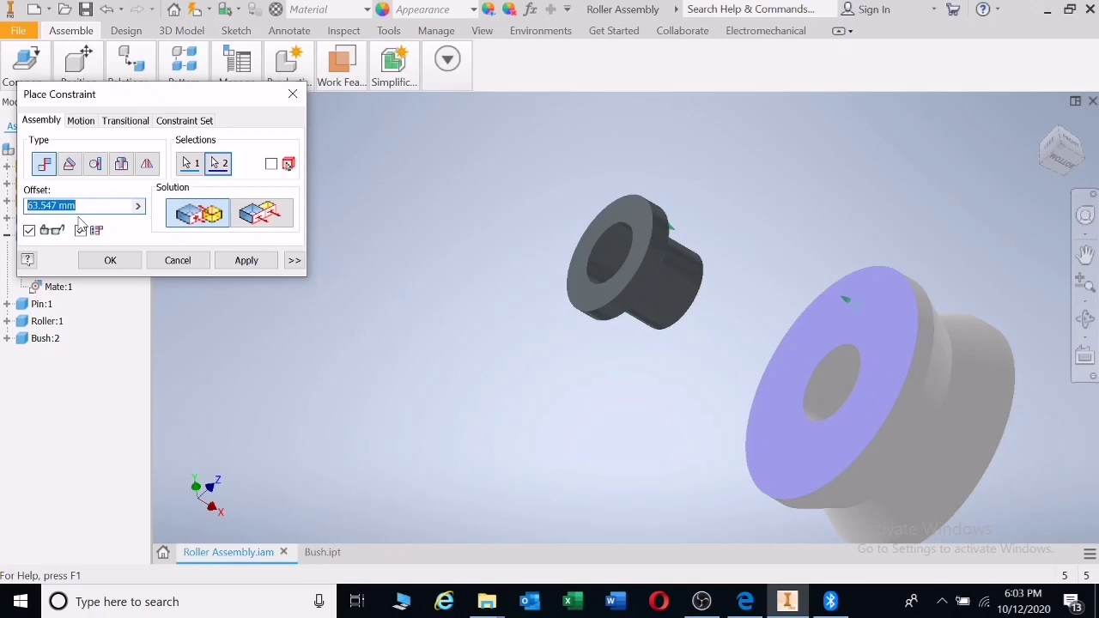
text(0)
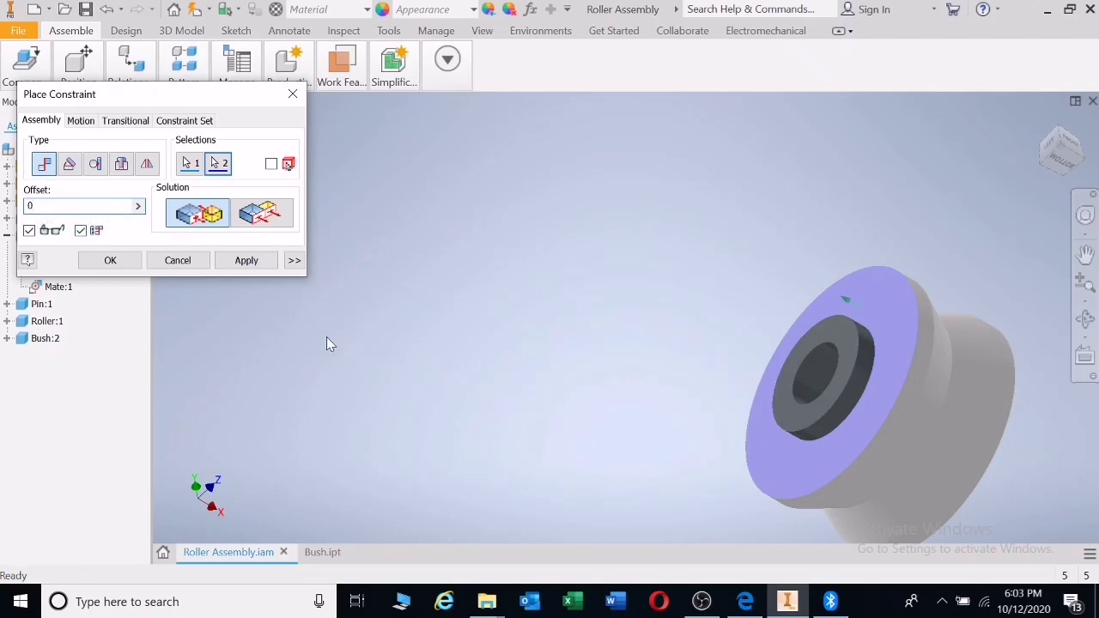
click(246, 261)
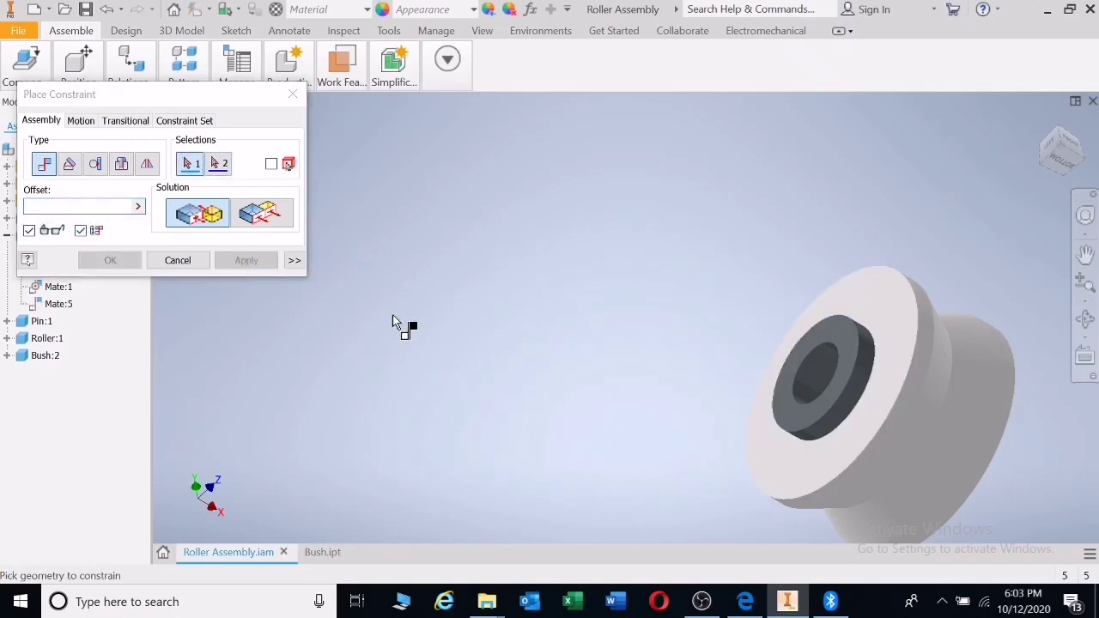
Close the constraint tool, move the roller away, and select the bush beside the bracket
click(293, 93)
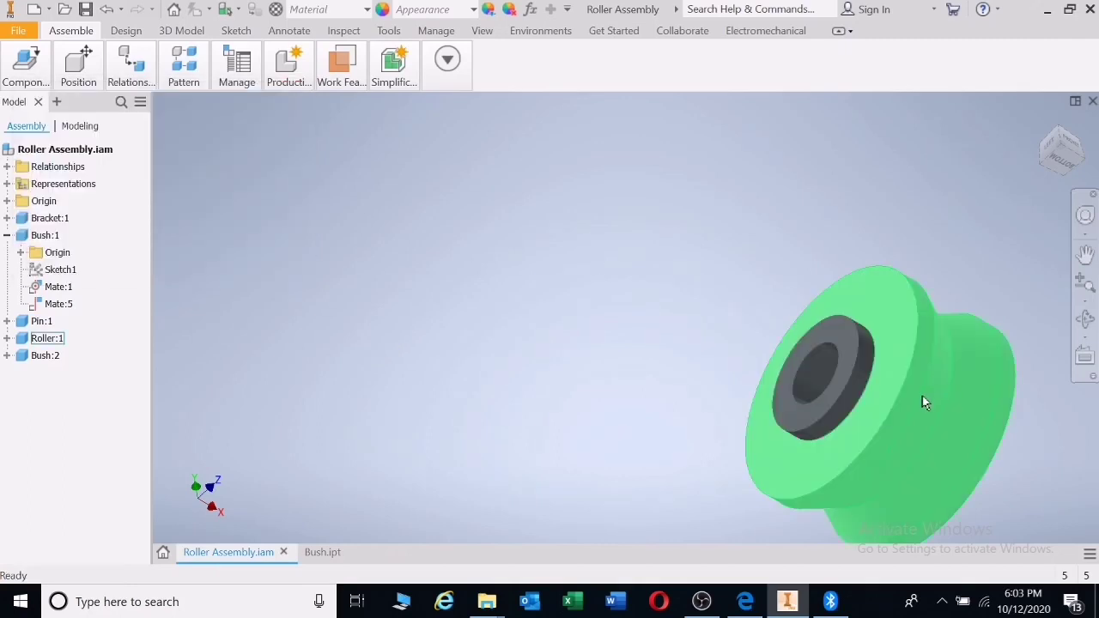
drag(922, 400, 656, 297)
middle_drag(969, 404, 699, 270)
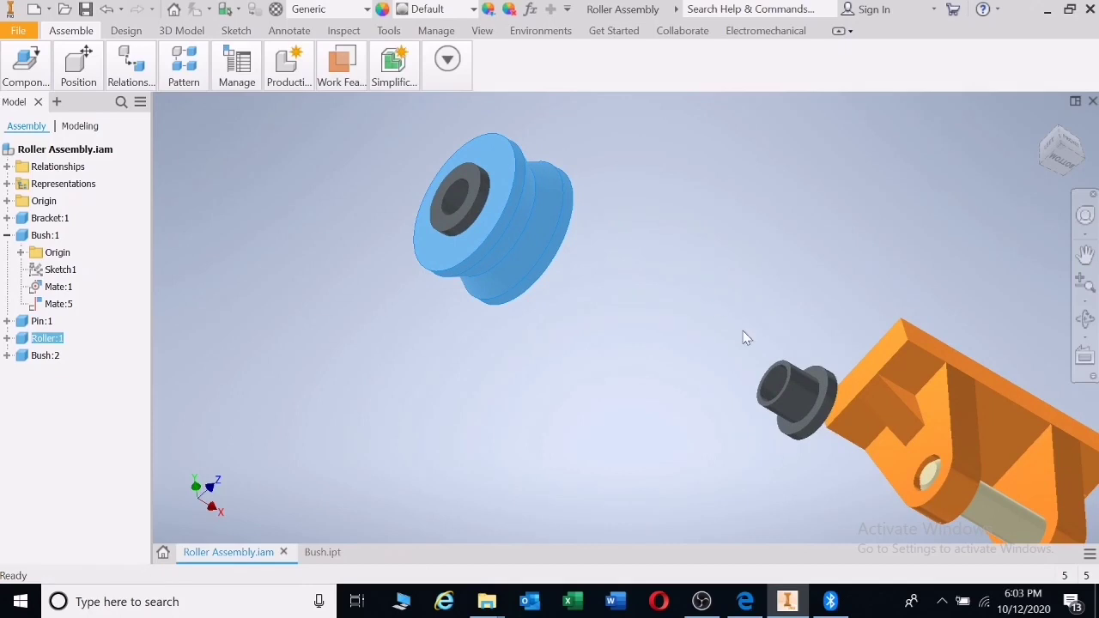
ctrl+click(829, 416)
scroll(824, 412, up, 5)
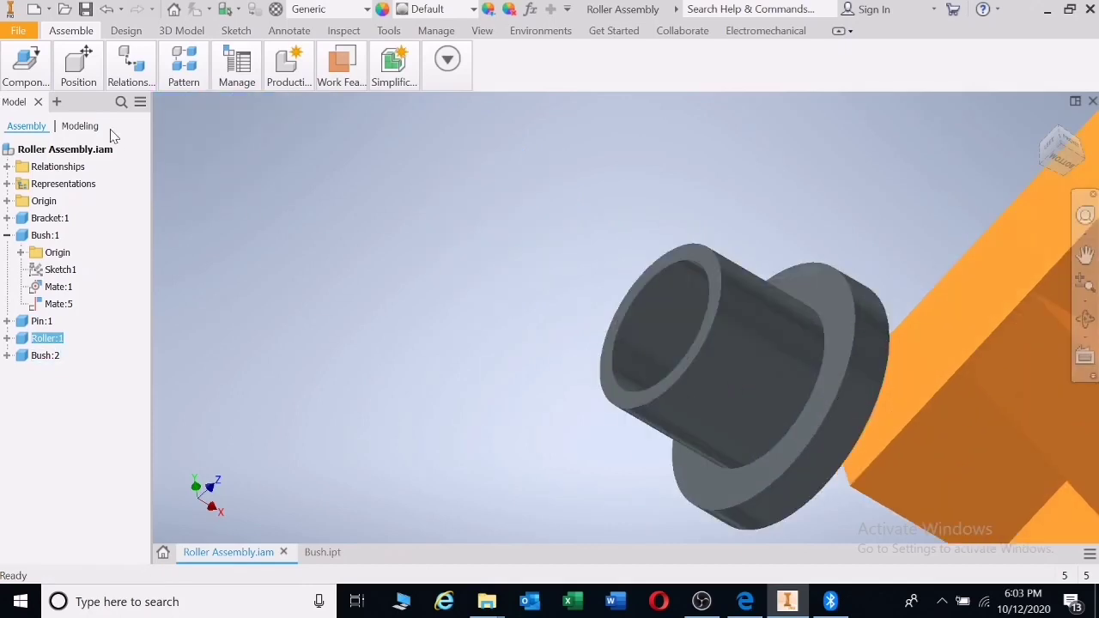
Mate the bush flange face to the roller face with 0 offset
click(131, 69)
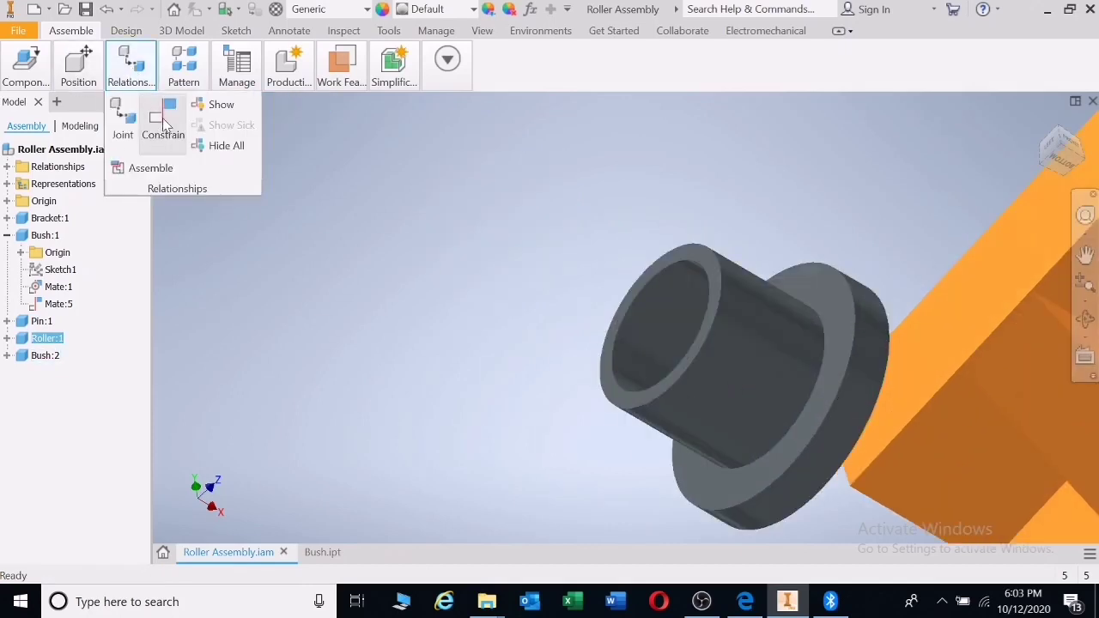
click(165, 123)
click(815, 282)
scroll(804, 347, down, 2)
scroll(804, 347, down, 3)
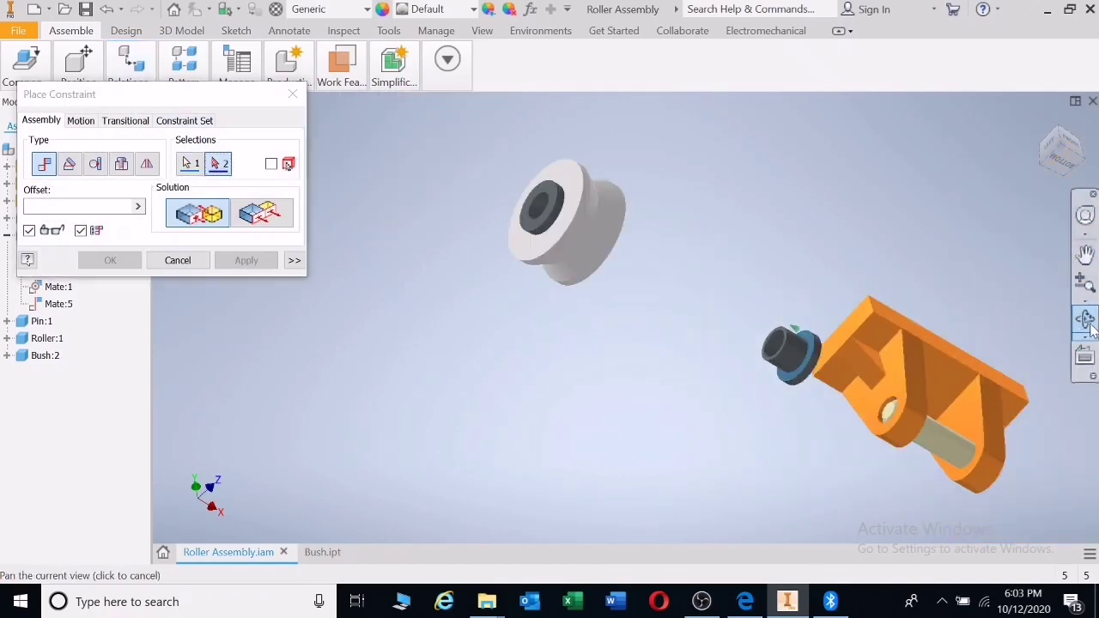
key(F4)
drag(829, 327, 689, 326)
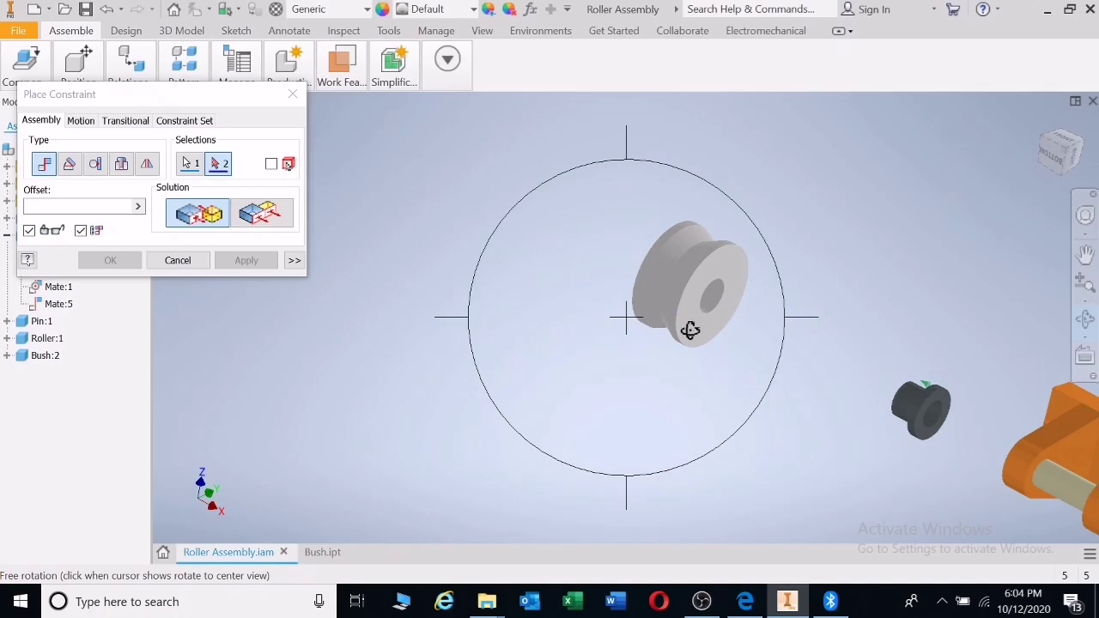
click(732, 270)
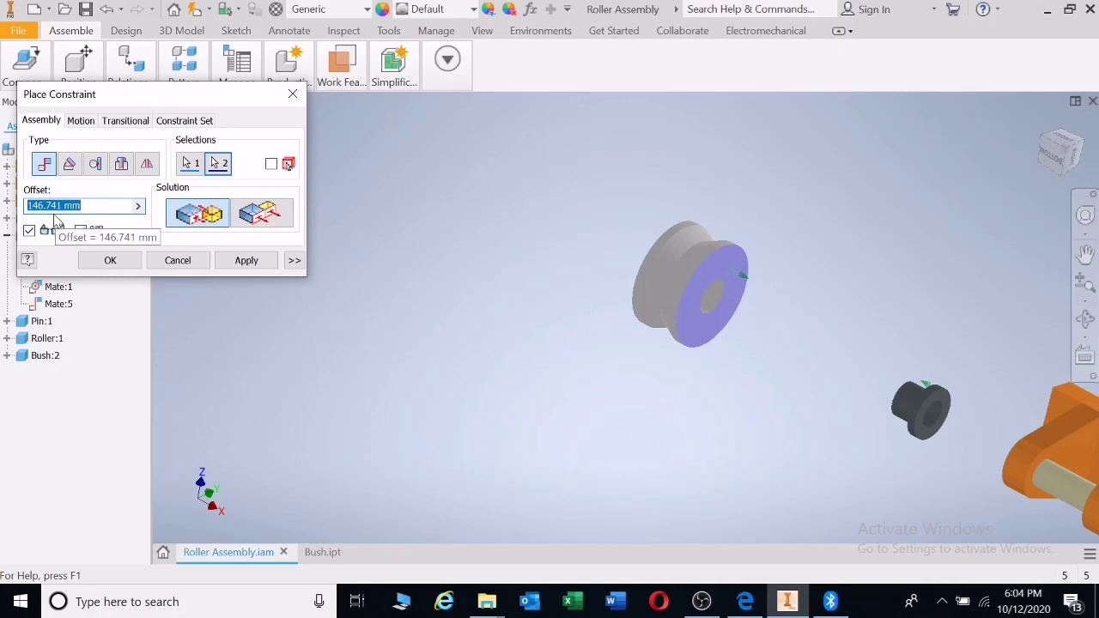
text(0)
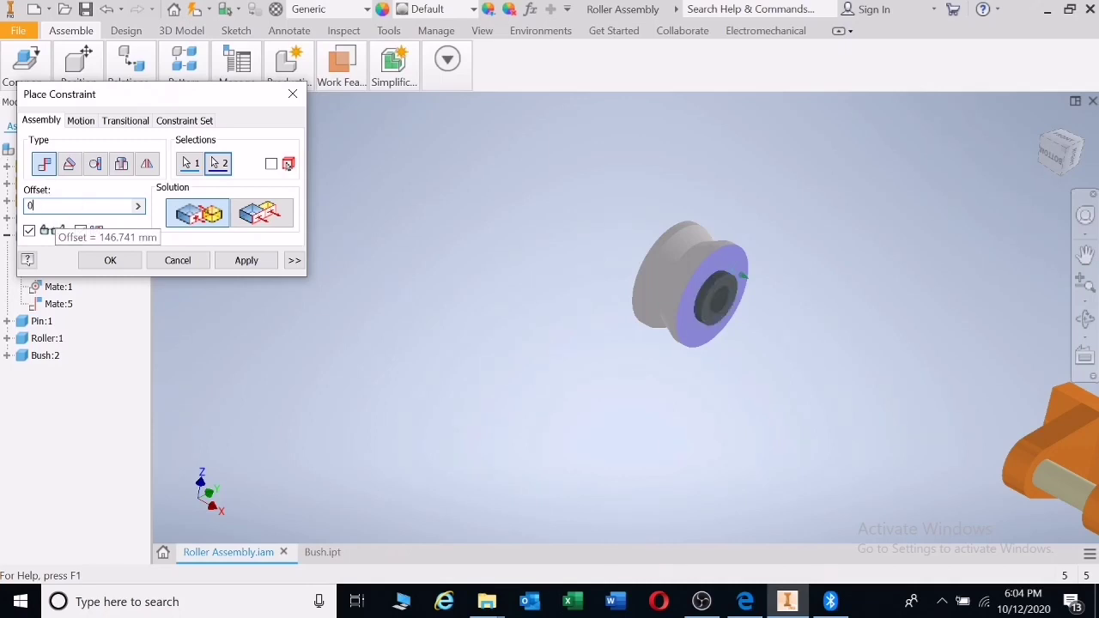
click(246, 261)
click(178, 261)
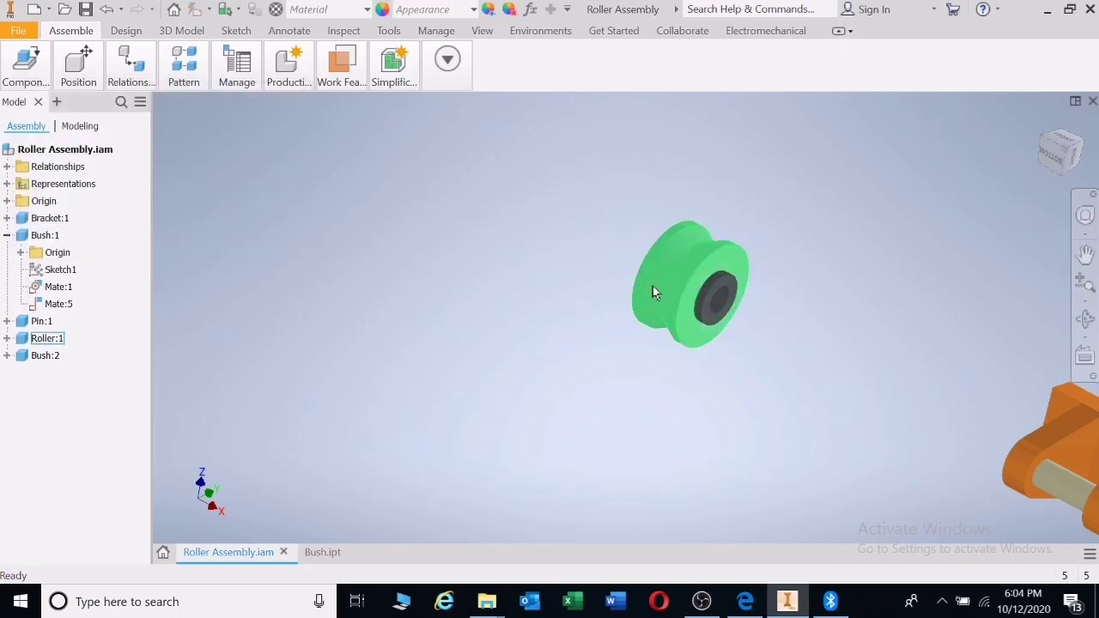
Move the roller with its bush aside and clear the selection
drag(652, 285, 719, 324)
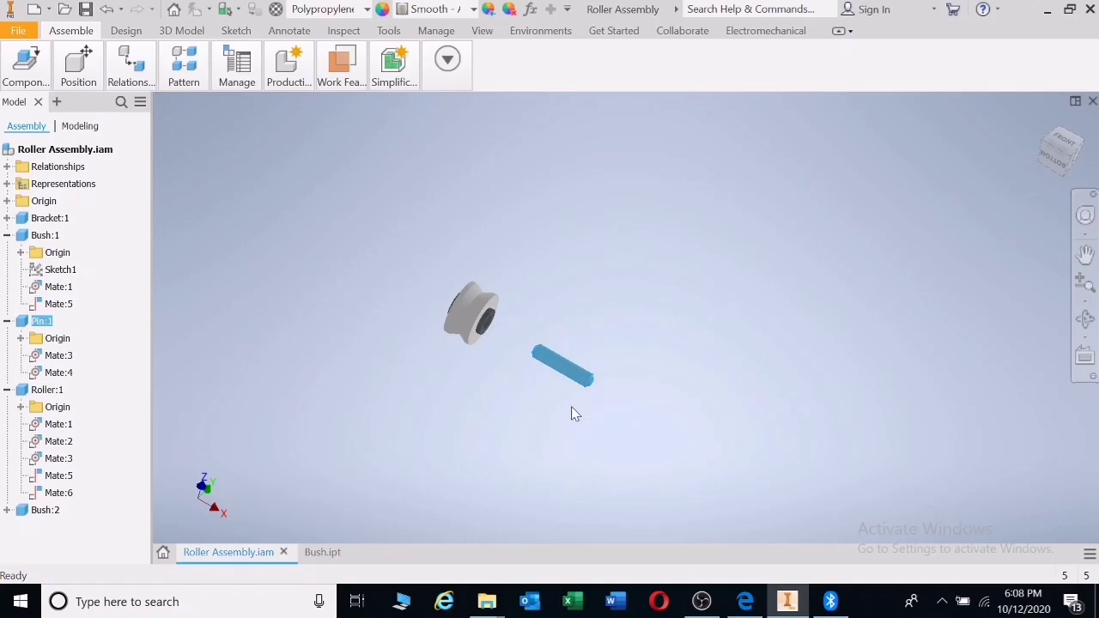
click(593, 397)
click(510, 338)
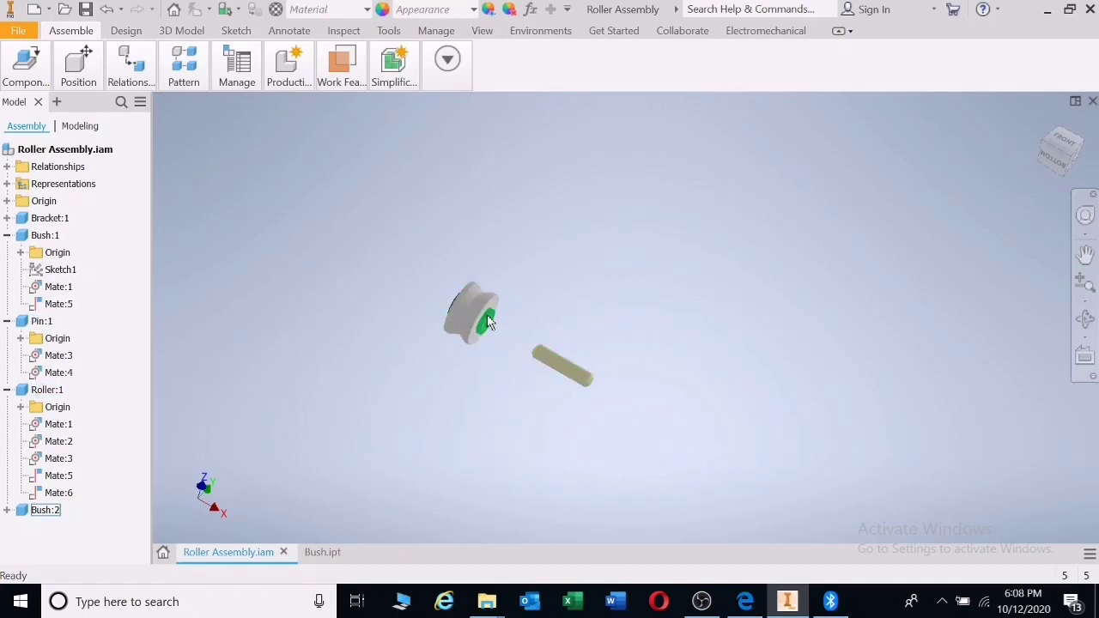
scroll(584, 367, down, 3)
Move the bracket up and left toward the pin with all parts in view
middle_drag(776, 466, 464, 292)
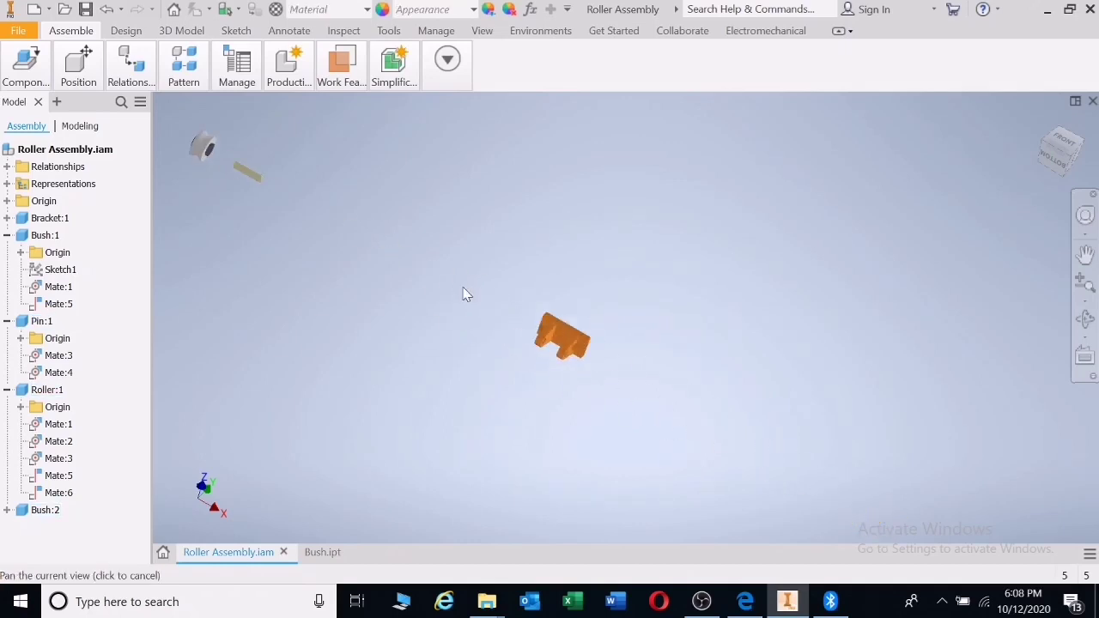
click(558, 358)
scroll(535, 355, up, 1)
scroll(535, 355, down, 1)
middle_drag(534, 356, 606, 392)
drag(590, 367, 284, 226)
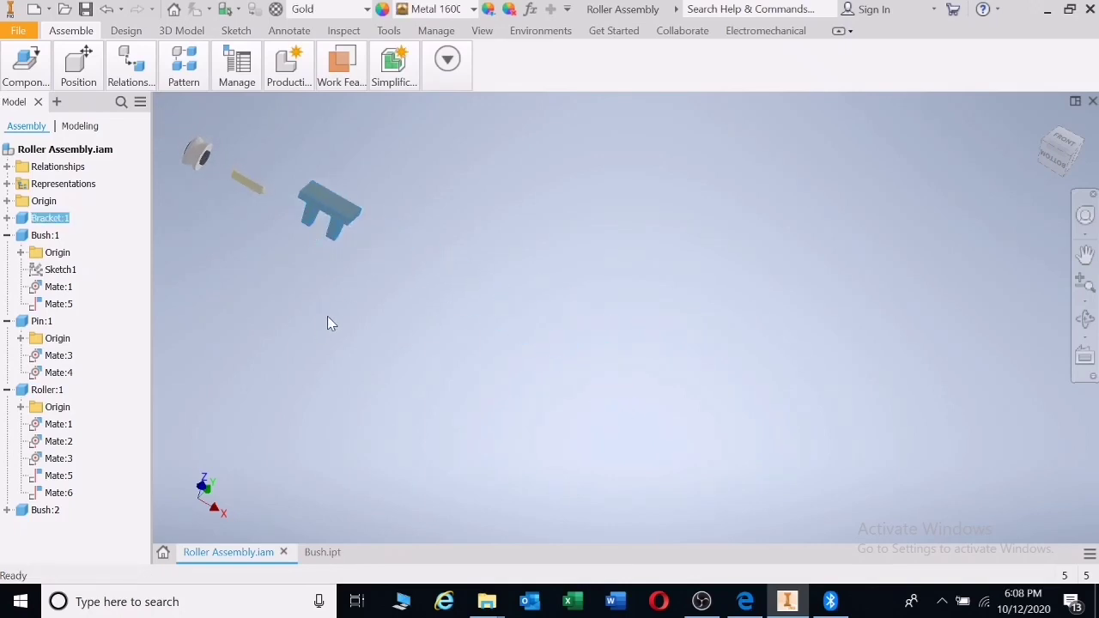
scroll(328, 315, up, 1)
middle_drag(370, 284, 558, 520)
scroll(559, 520, down, 2)
click(613, 462)
scroll(542, 464, up, 2)
Review the bracket views in the tutorial PDF and dismiss the mail notification
click(745, 601)
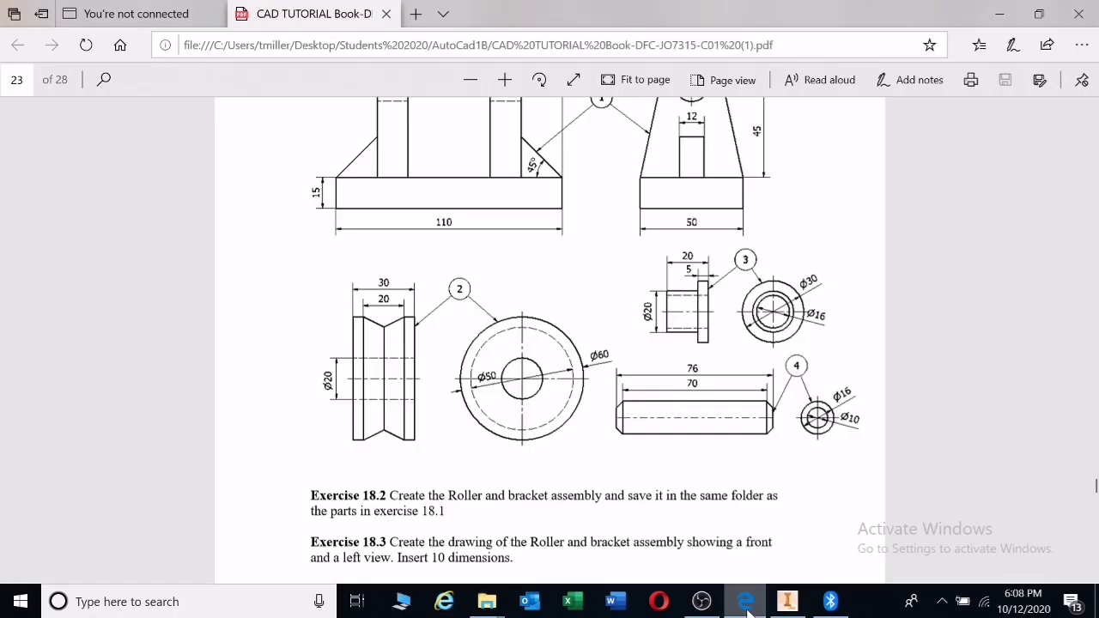
scroll(513, 221, up, 2)
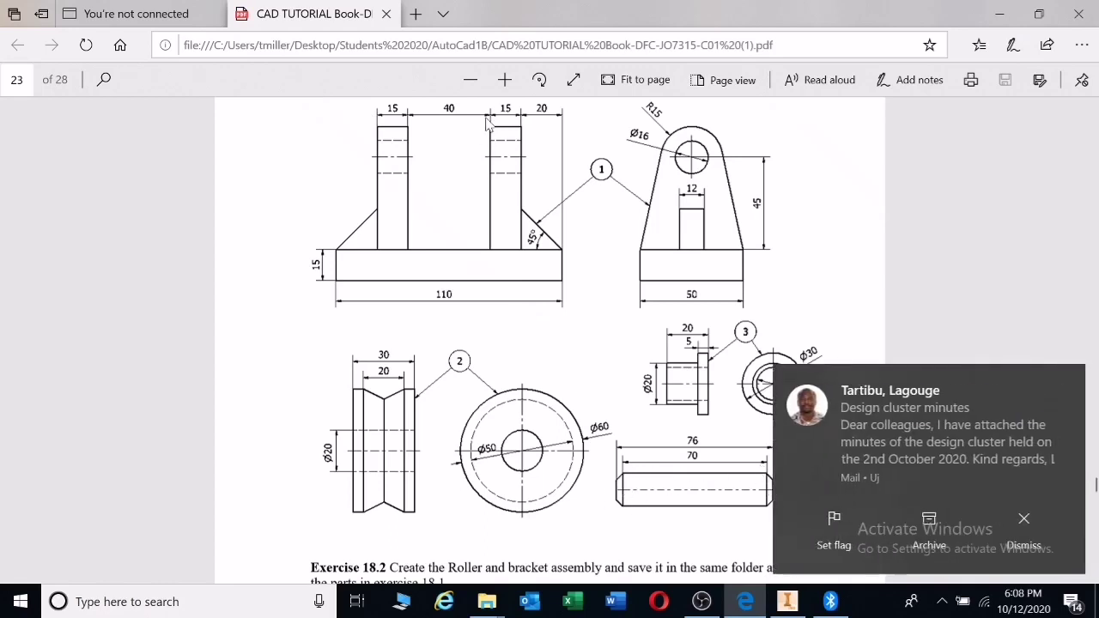
click(1022, 525)
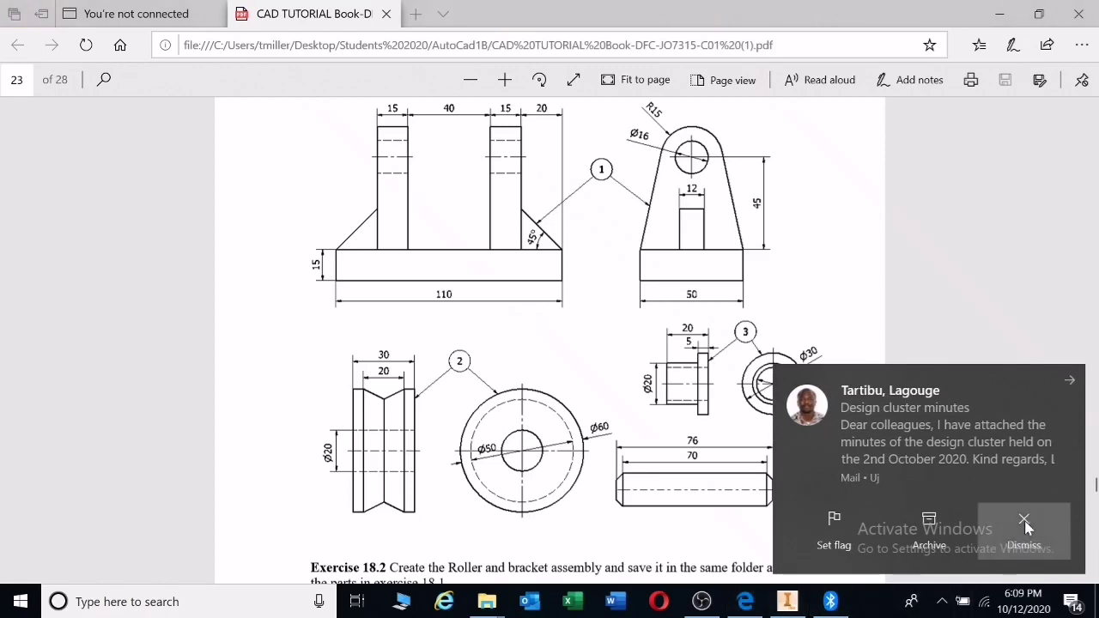
click(1024, 524)
Return to Inventor and start a new constraint with the pin and bracket framed
click(788, 601)
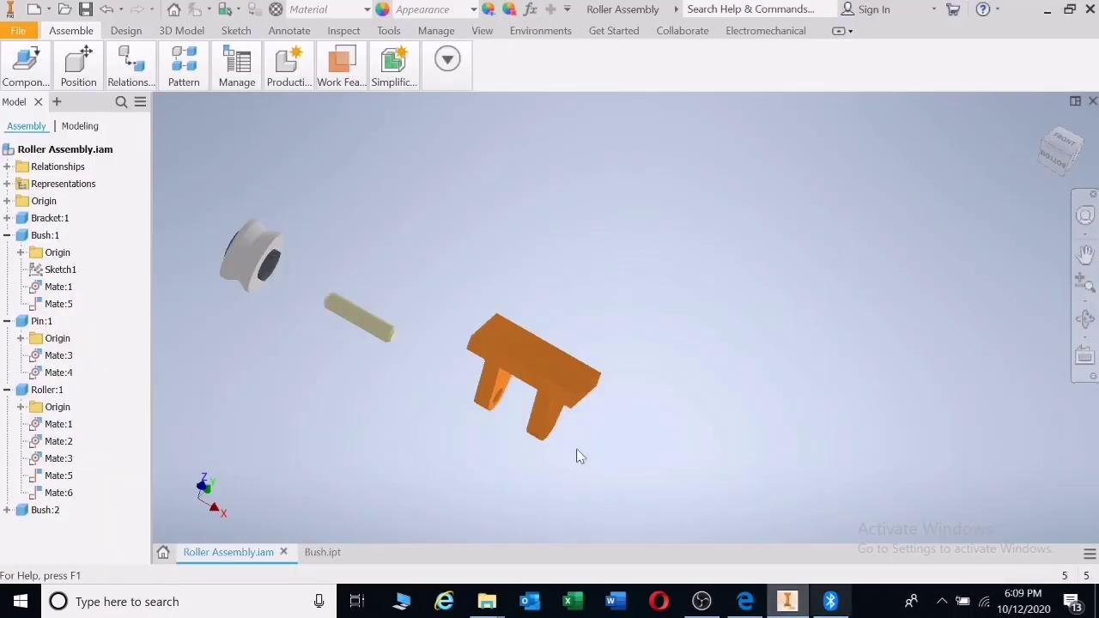
mouse_move(126, 67)
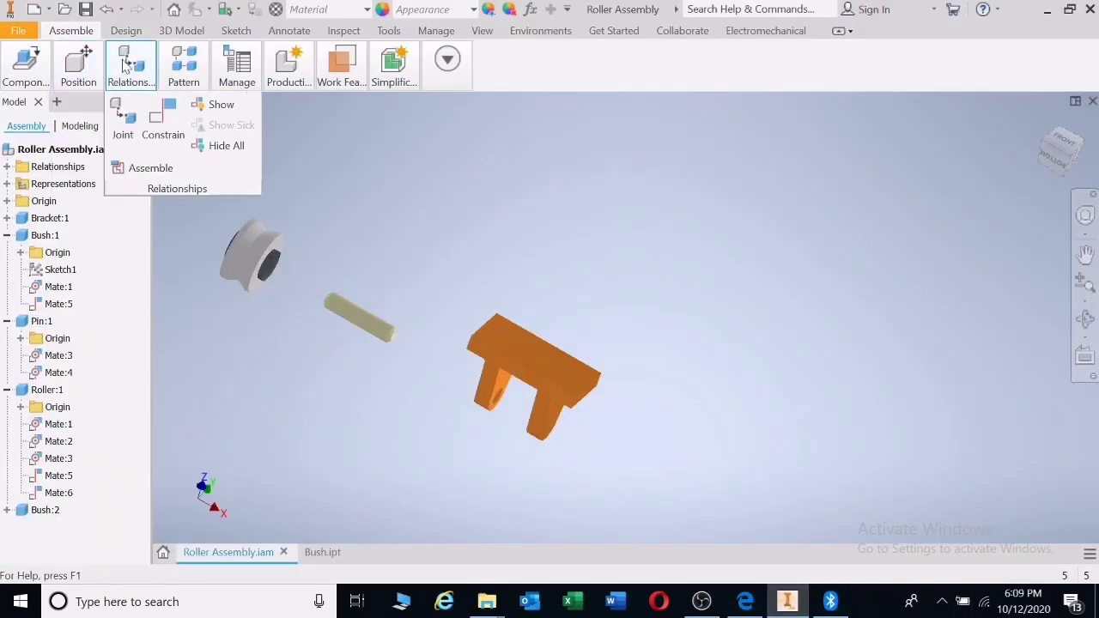
click(163, 121)
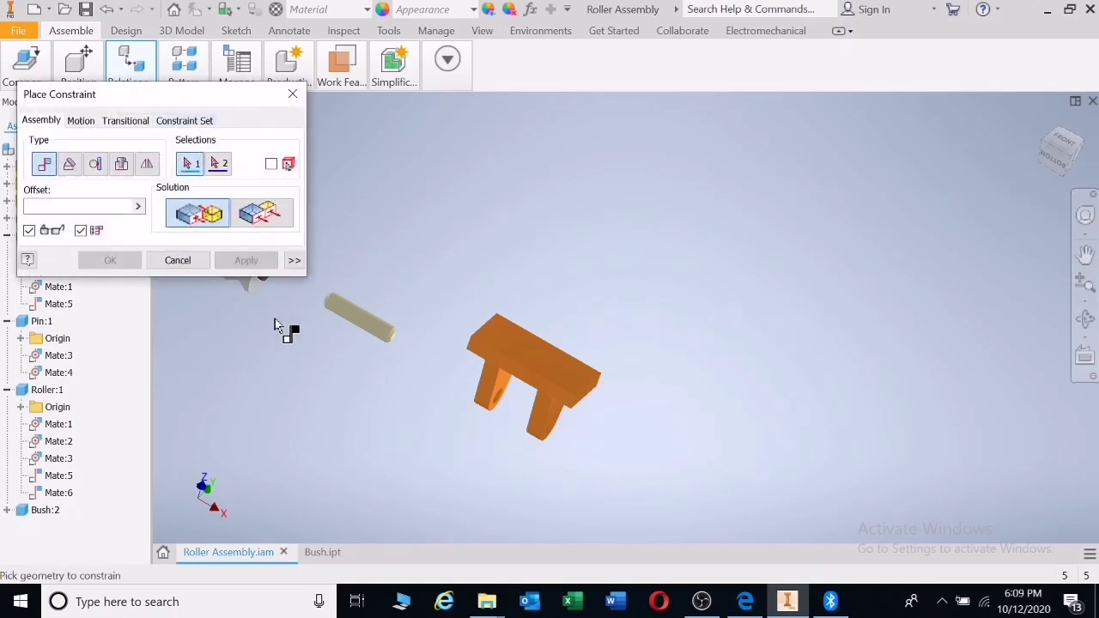
scroll(318, 306, up, 5)
middle_drag(369, 301, 449, 221)
middle_drag(779, 432, 673, 374)
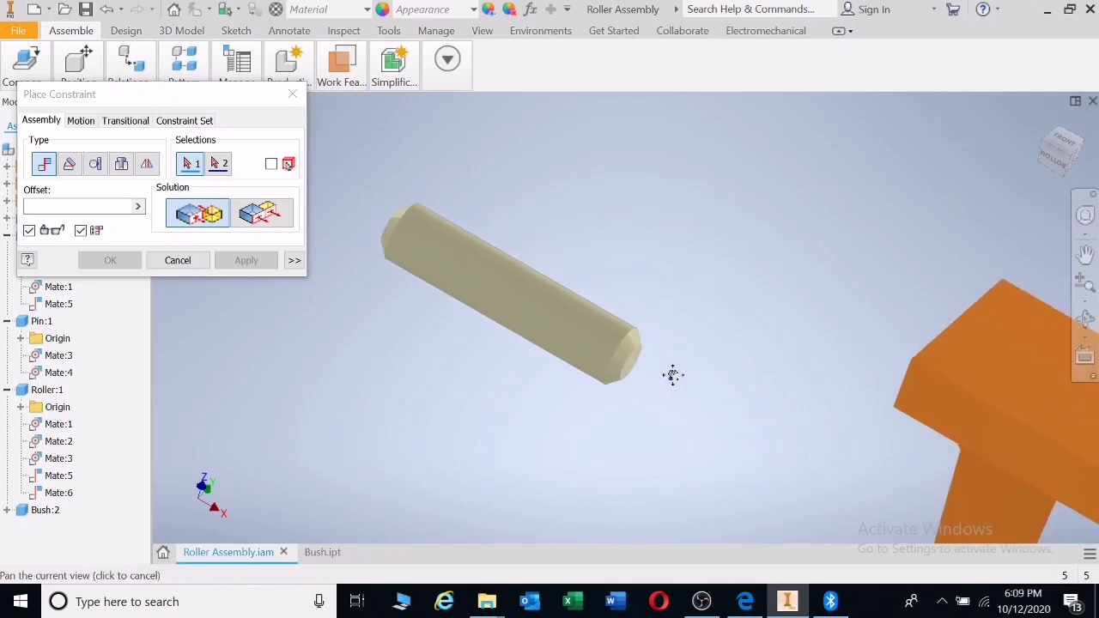
Mate the pin end to the bracket leg's hole with 0 offset, then orbit the assembly
click(616, 351)
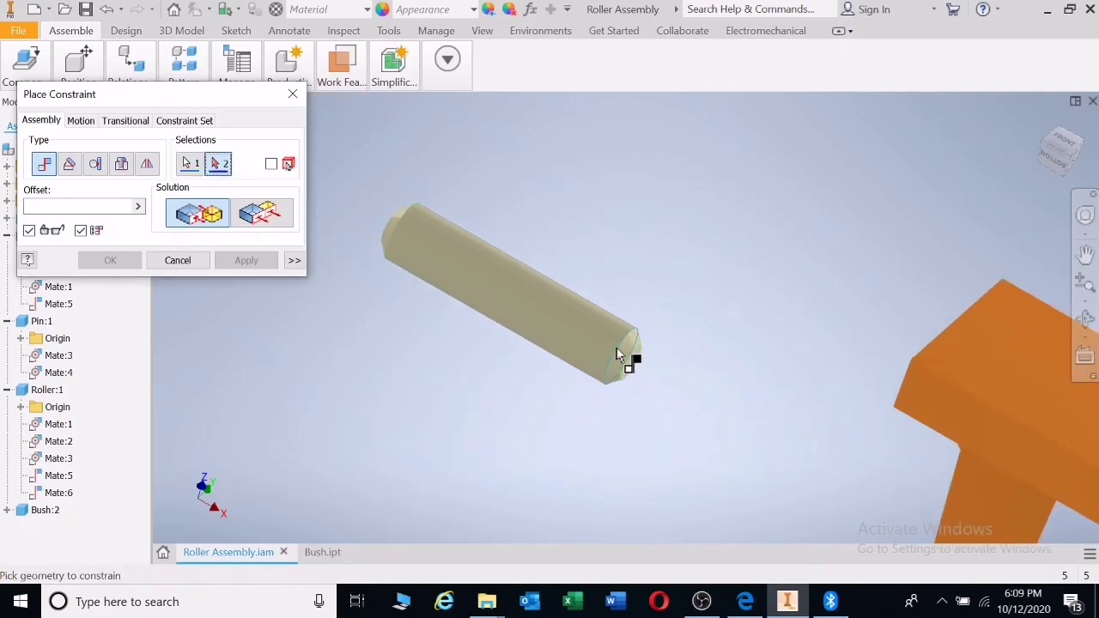
scroll(627, 326, down, 4)
scroll(901, 498, up, 4)
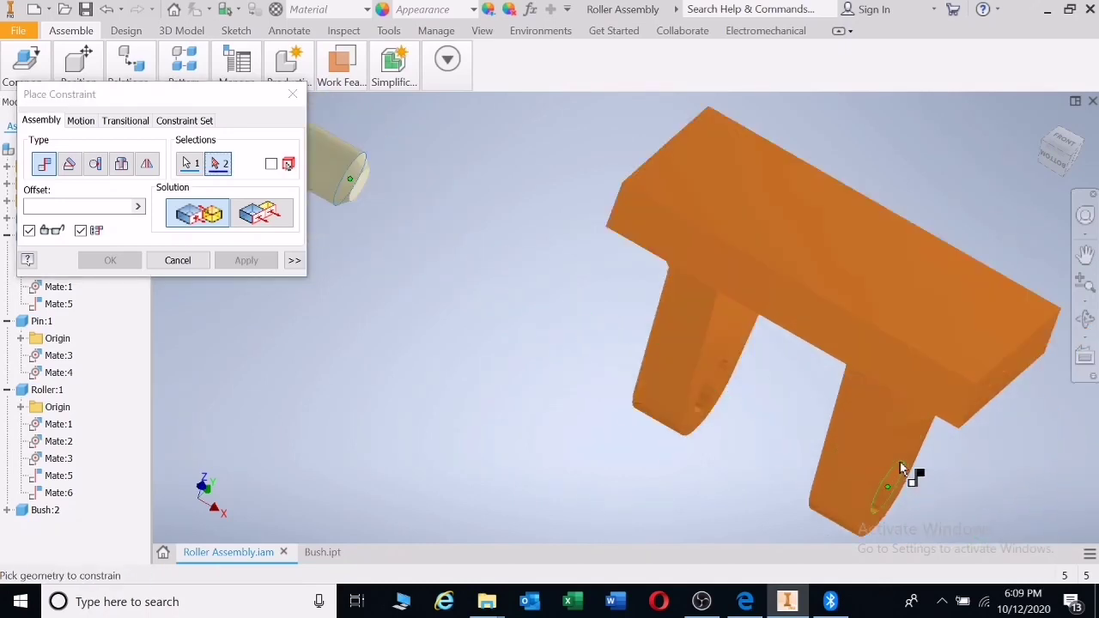
click(901, 469)
scroll(738, 464, down, 3)
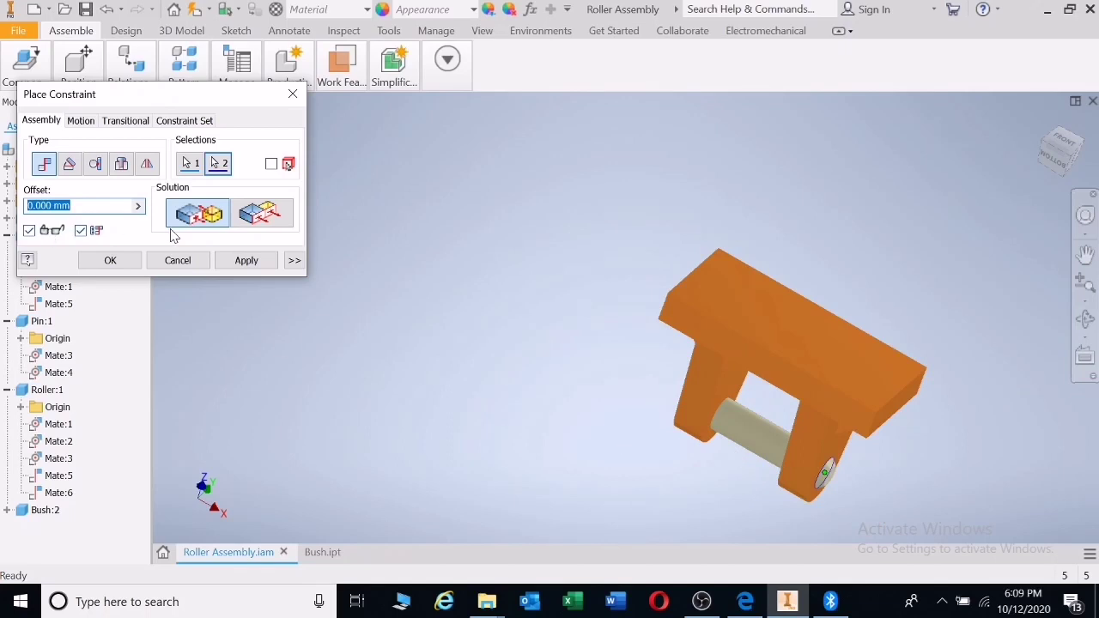
click(246, 260)
scroll(564, 363, down, 2)
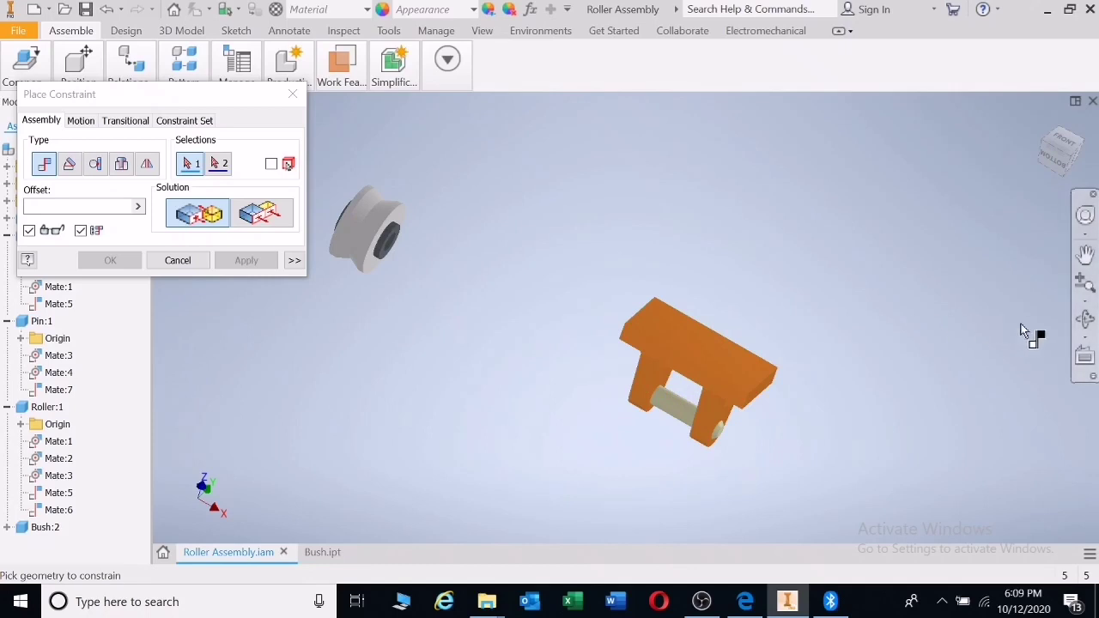
click(1085, 318)
drag(764, 346, 758, 301)
scroll(444, 226, down, 4)
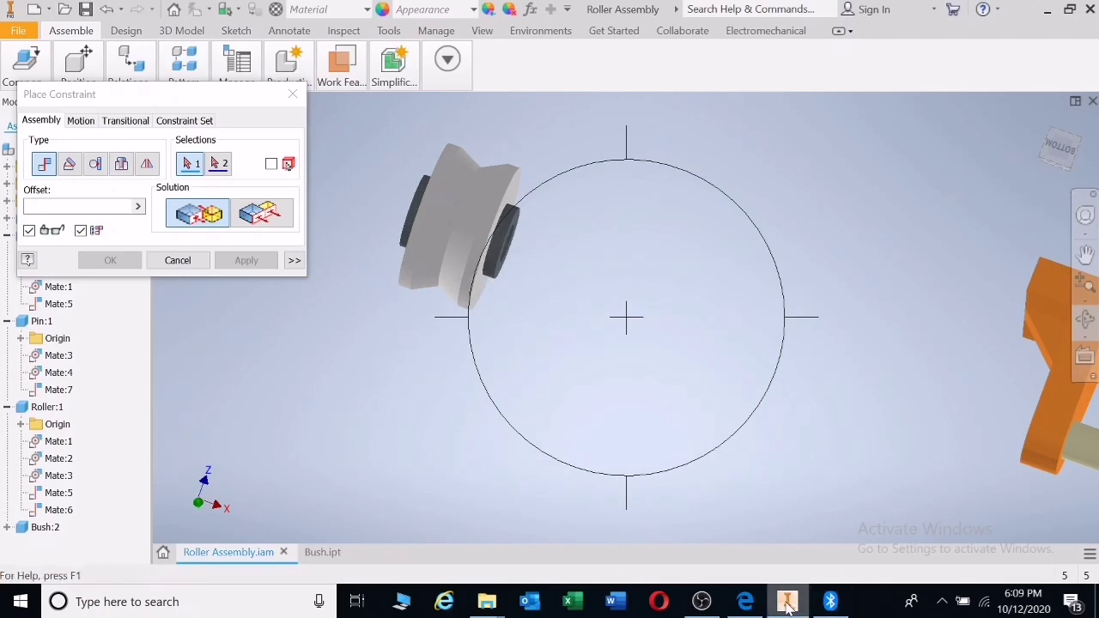
Scroll the tutorial PDF to the parts list: Bracket, Roller, two Bushes, Pin
click(745, 602)
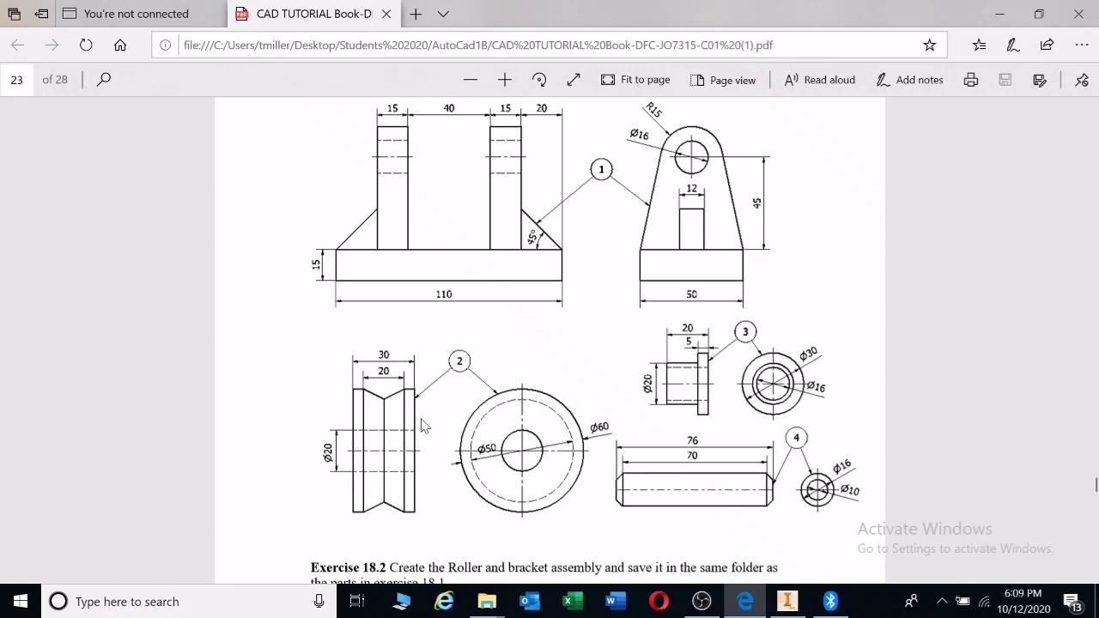
scroll(429, 419, up, 1)
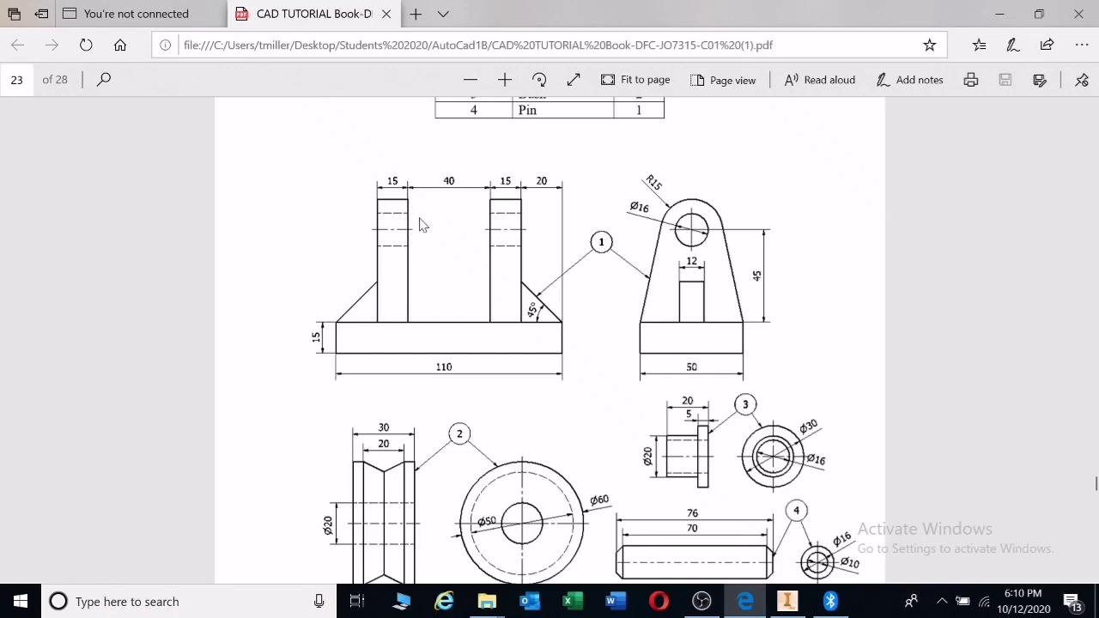
scroll(558, 274, up, 2)
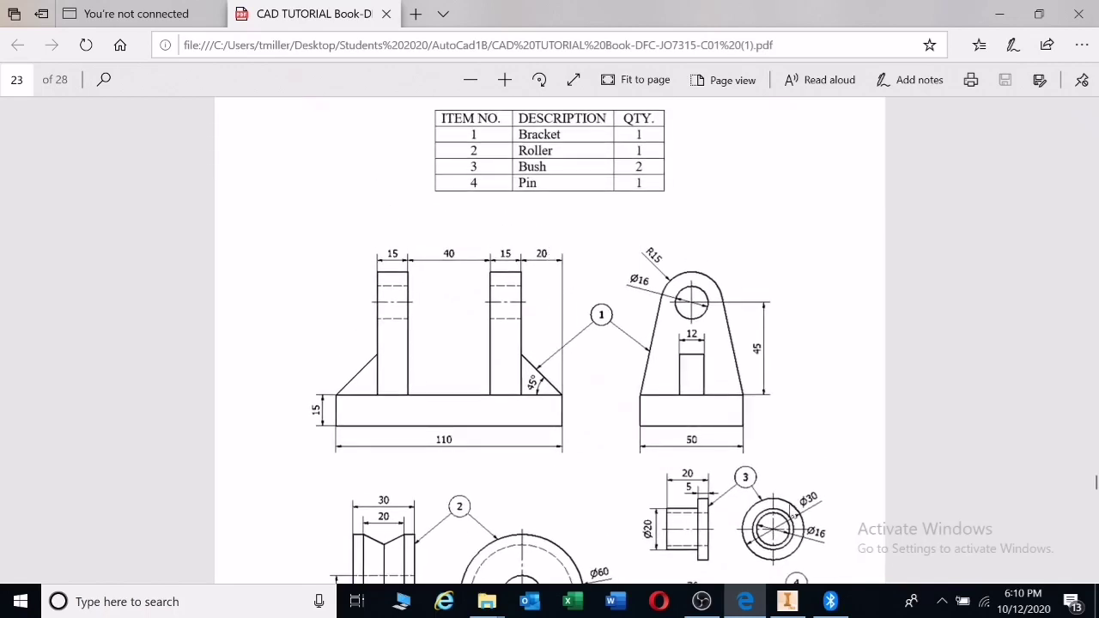
Back in Inventor, orbit the roller and pick the bush face as the first selection
click(786, 601)
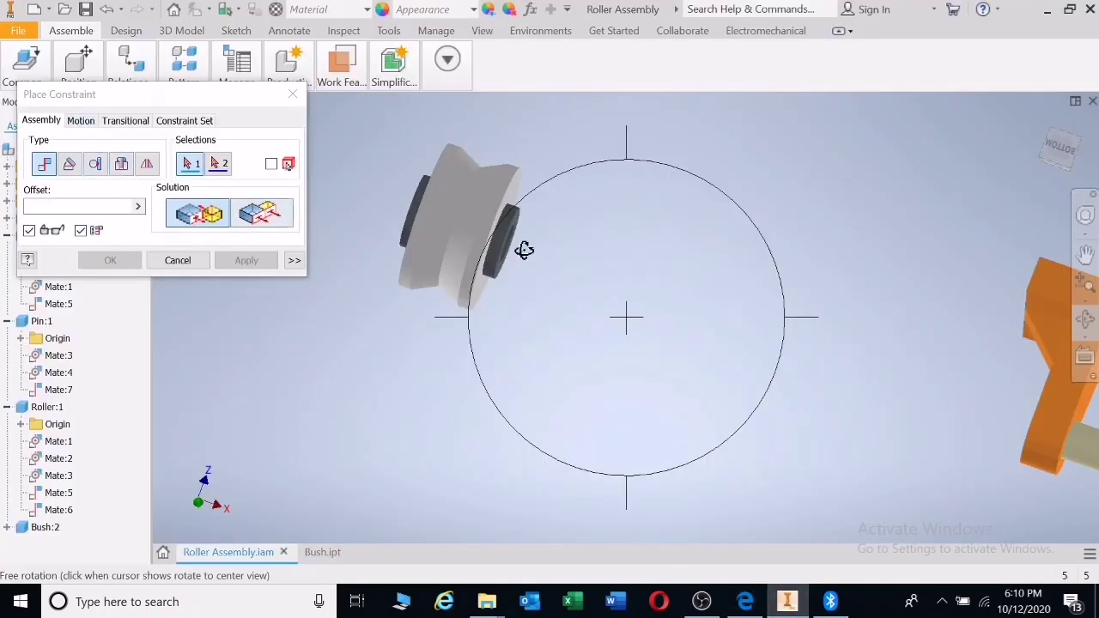
drag(522, 248, 520, 230)
key(Escape)
scroll(525, 226, up, 5)
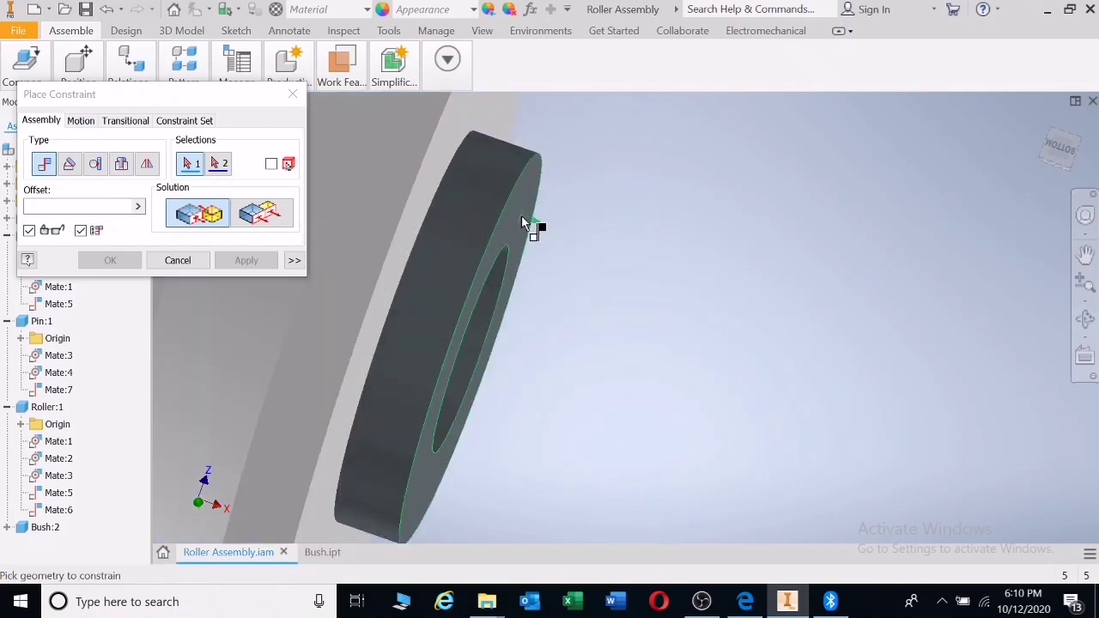
click(521, 223)
scroll(687, 312, down, 5)
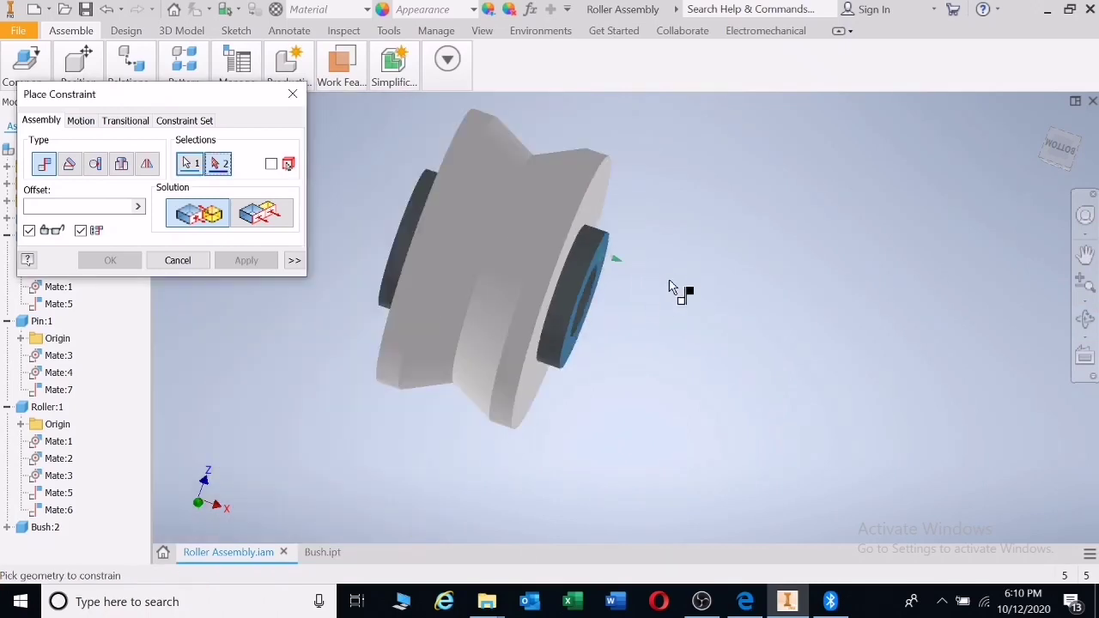
Pick the bracket's inner face and apply the mate with 0 offset
middle_drag(871, 368, 680, 337)
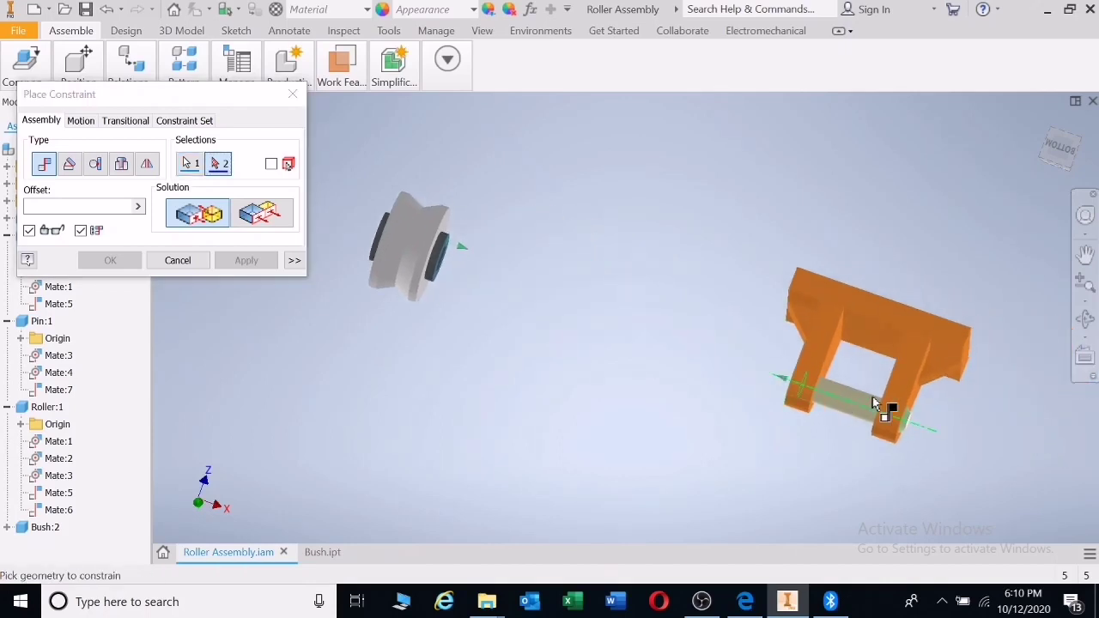
click(1085, 318)
drag(737, 349, 811, 359)
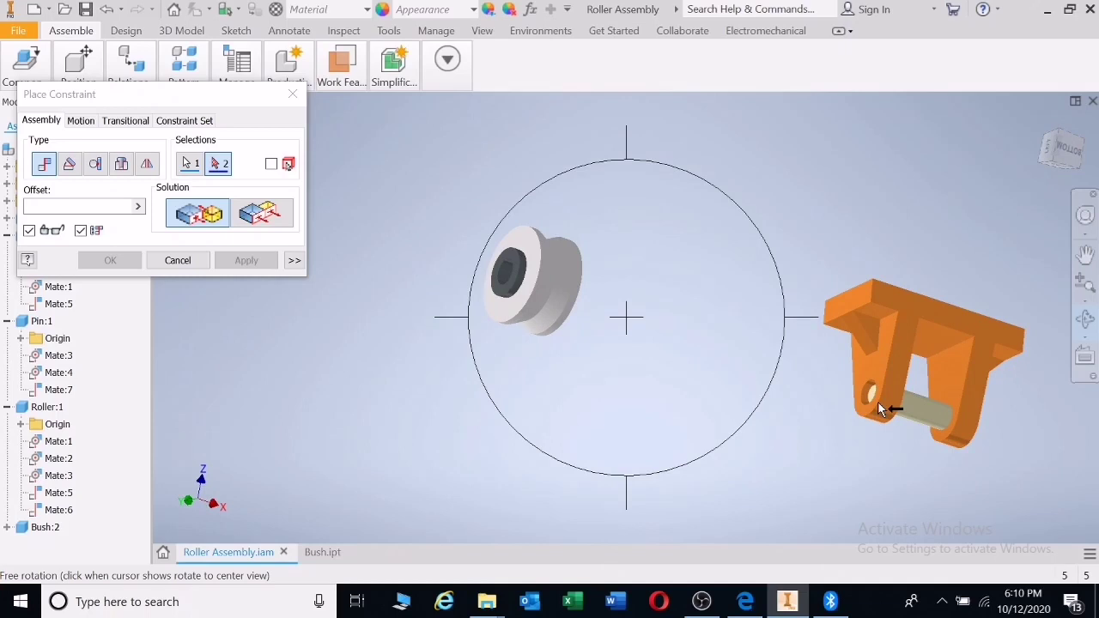
key(Escape)
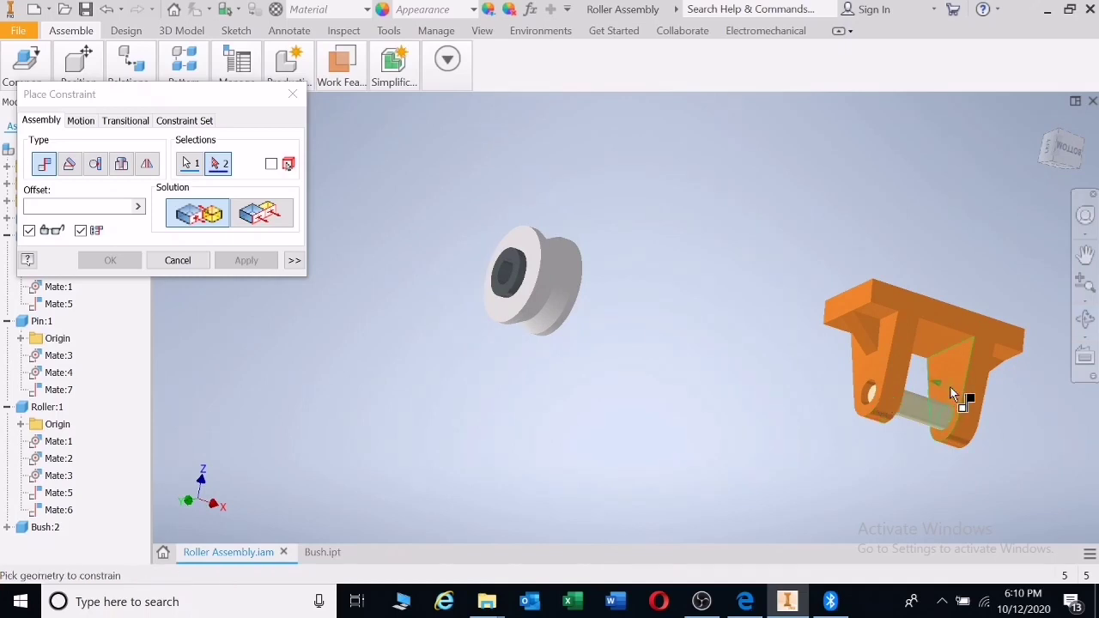
click(950, 388)
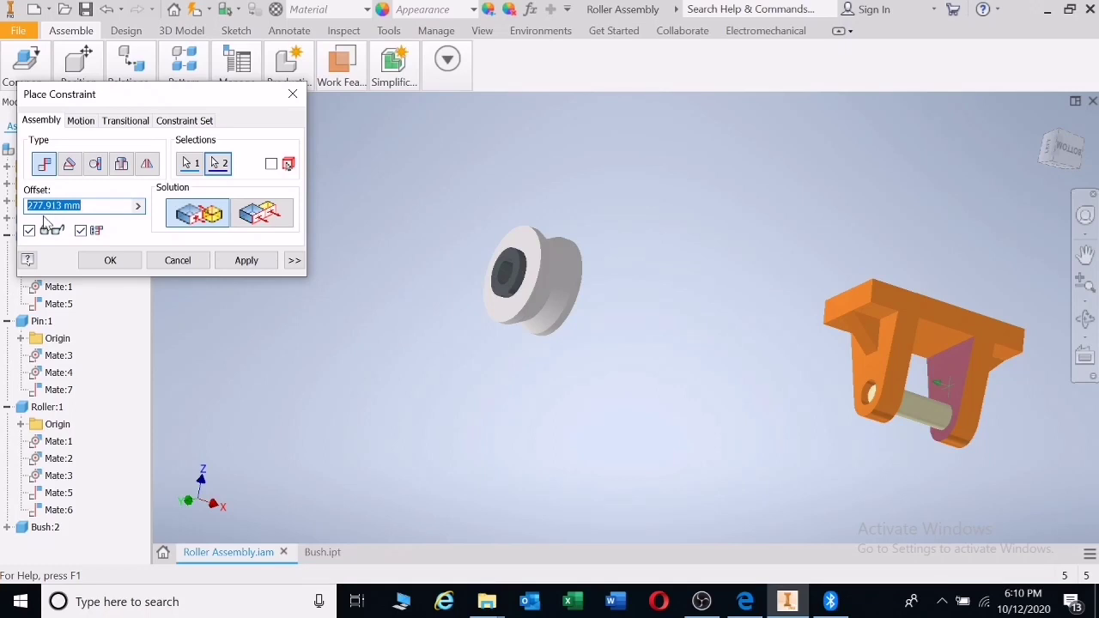
text(0)
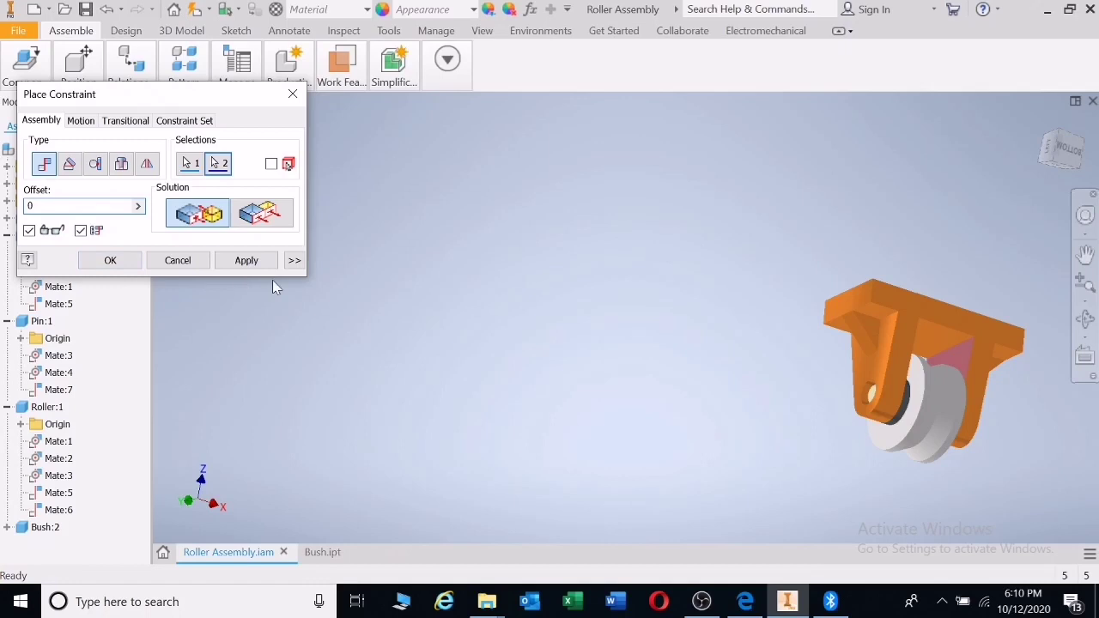
click(249, 261)
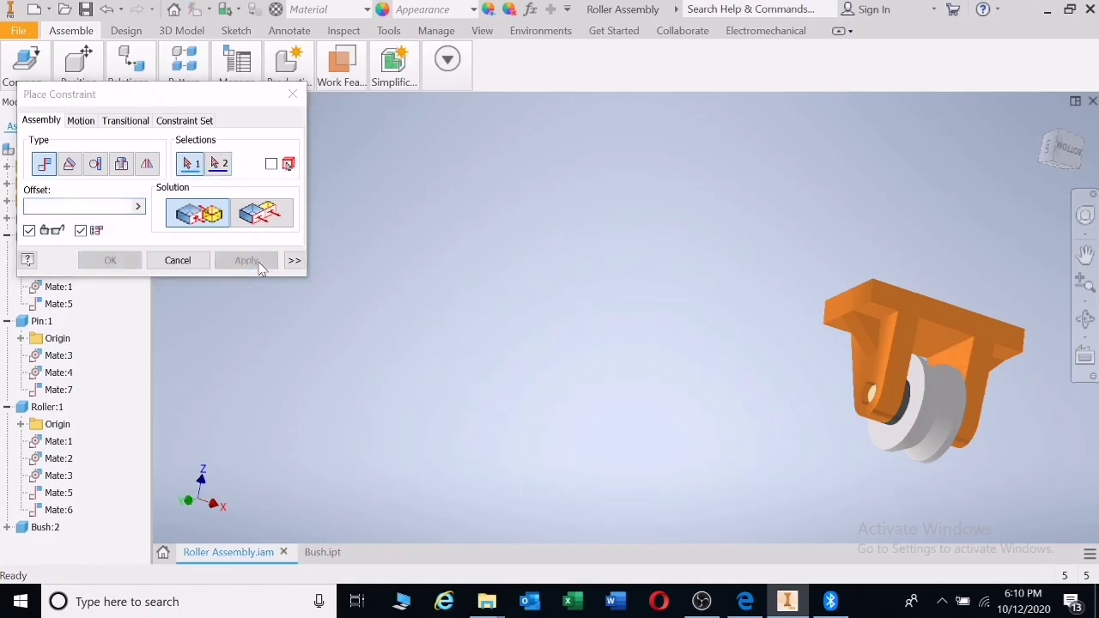
Close the constraint dialog and orbit and pan to view the roller between the bracket's uprights
click(177, 261)
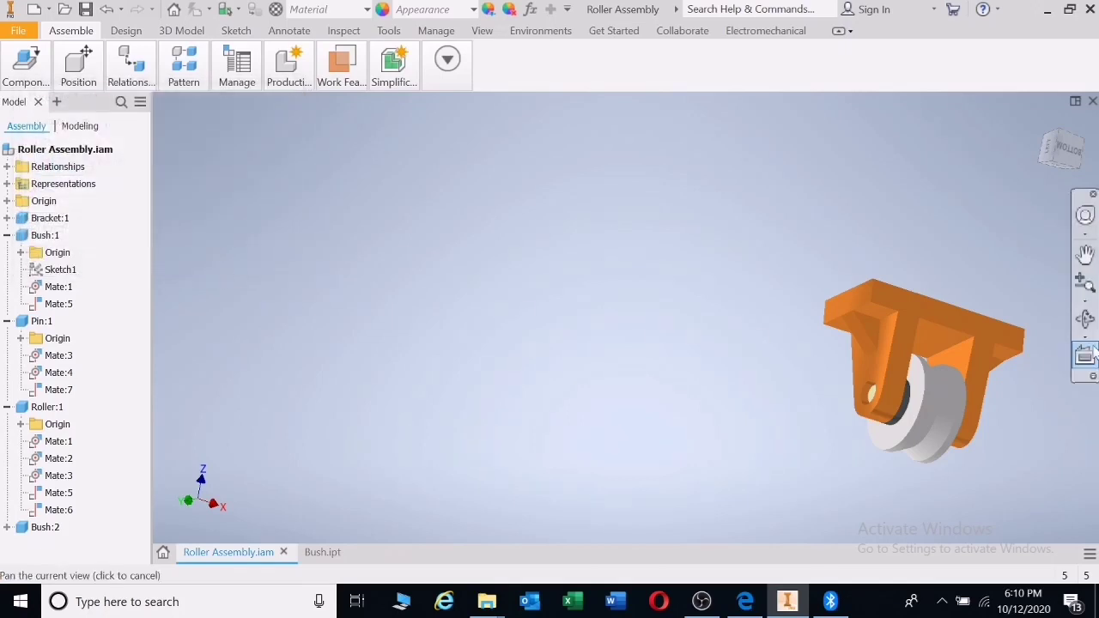
click(1086, 319)
click(1044, 121)
key(Escape)
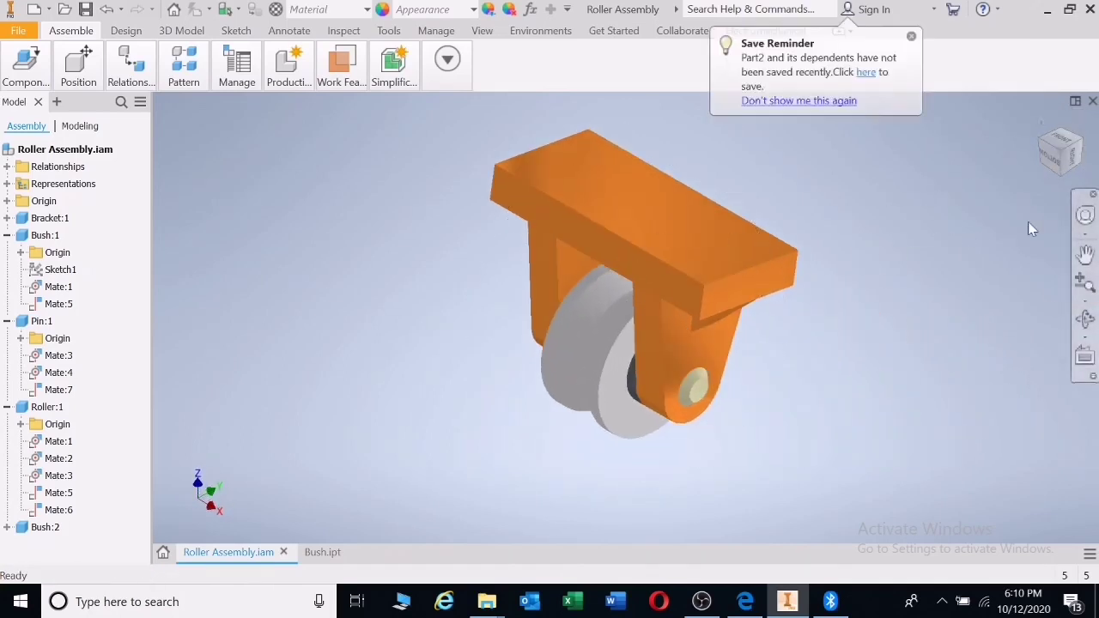
click(1086, 320)
drag(692, 339, 736, 165)
key(F2)
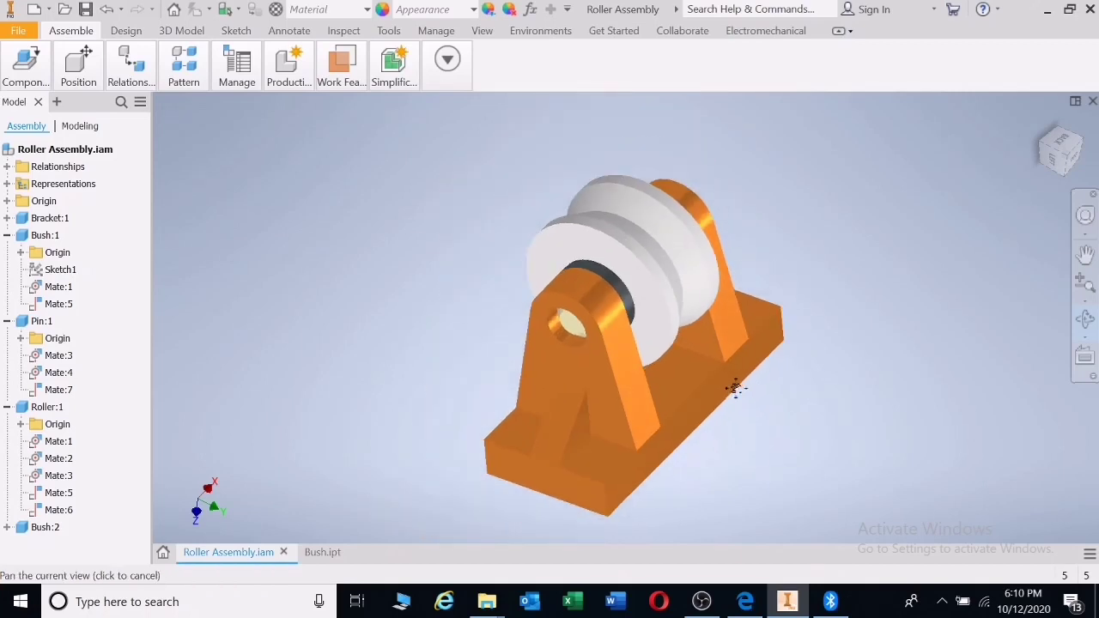
drag(735, 388, 675, 355)
key(F4)
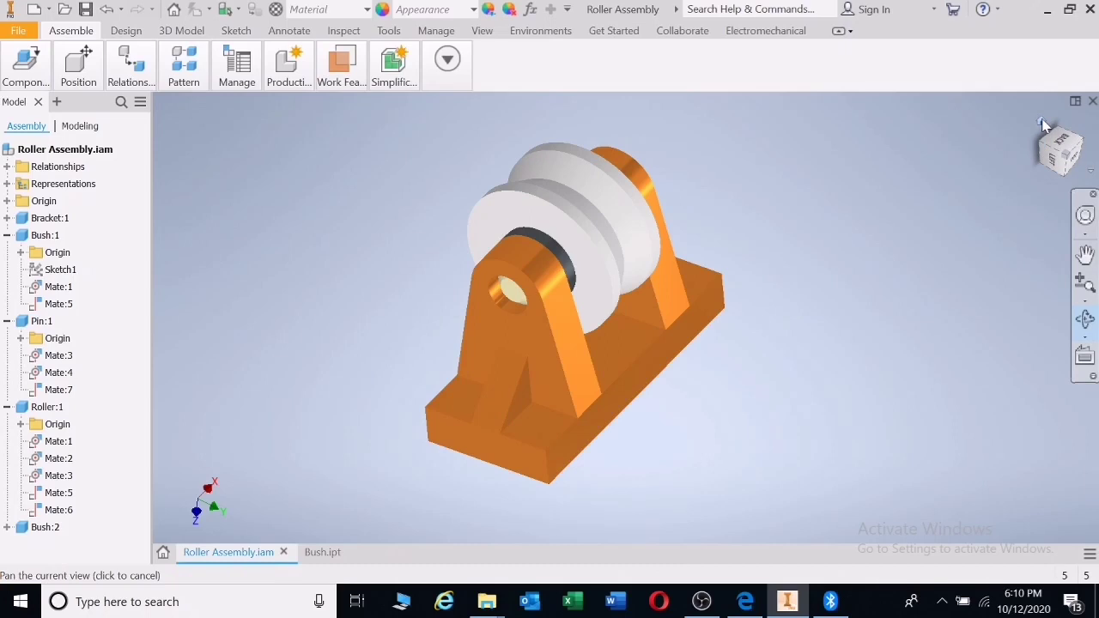
Set the current isometric view as the home view at fixed distance
right_click(1043, 124)
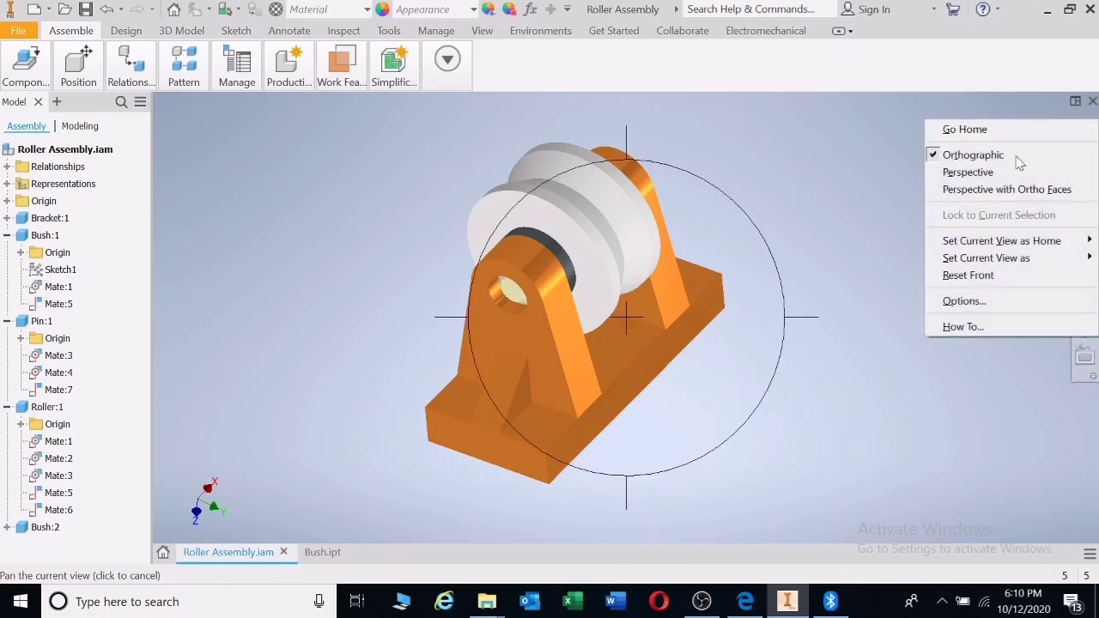
mouse_move(999, 248)
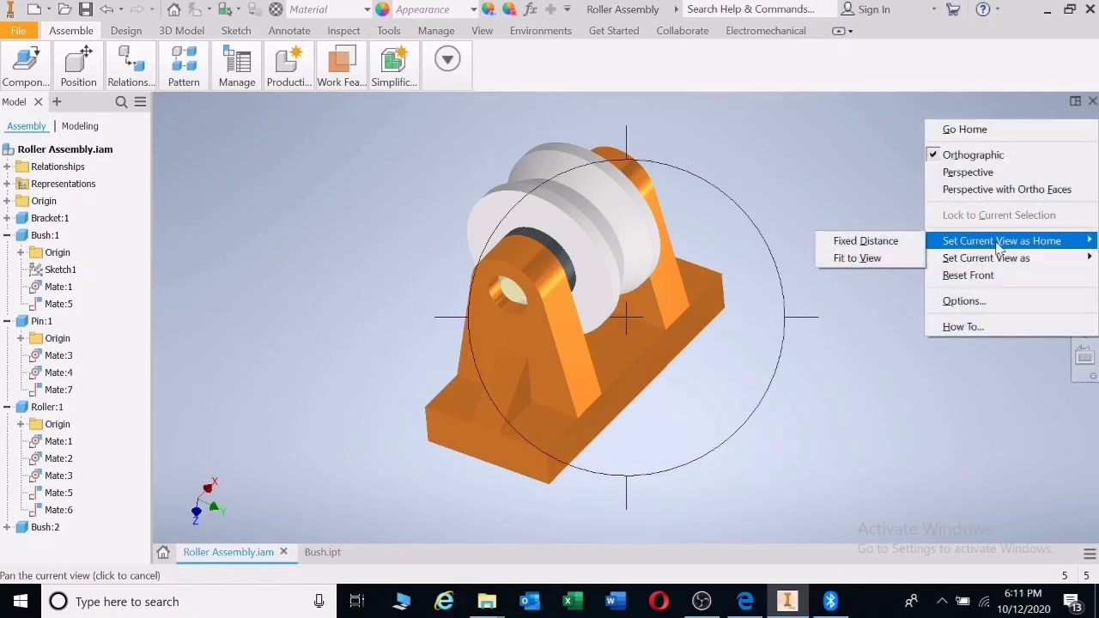
click(878, 243)
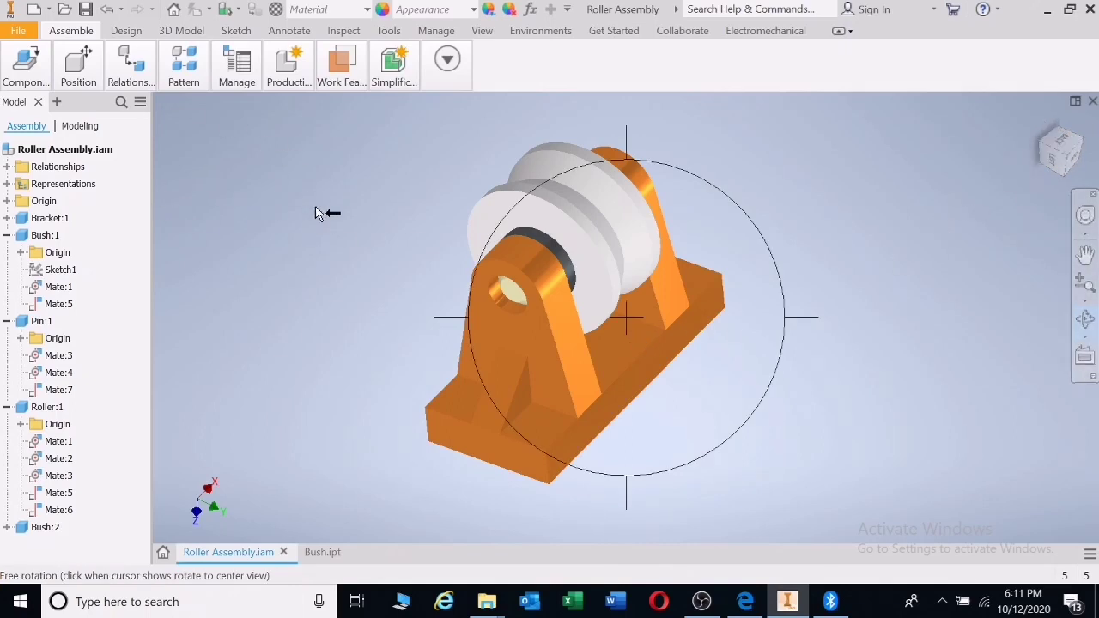
Turn the view to look straight at the bracket's front face
key(Escape)
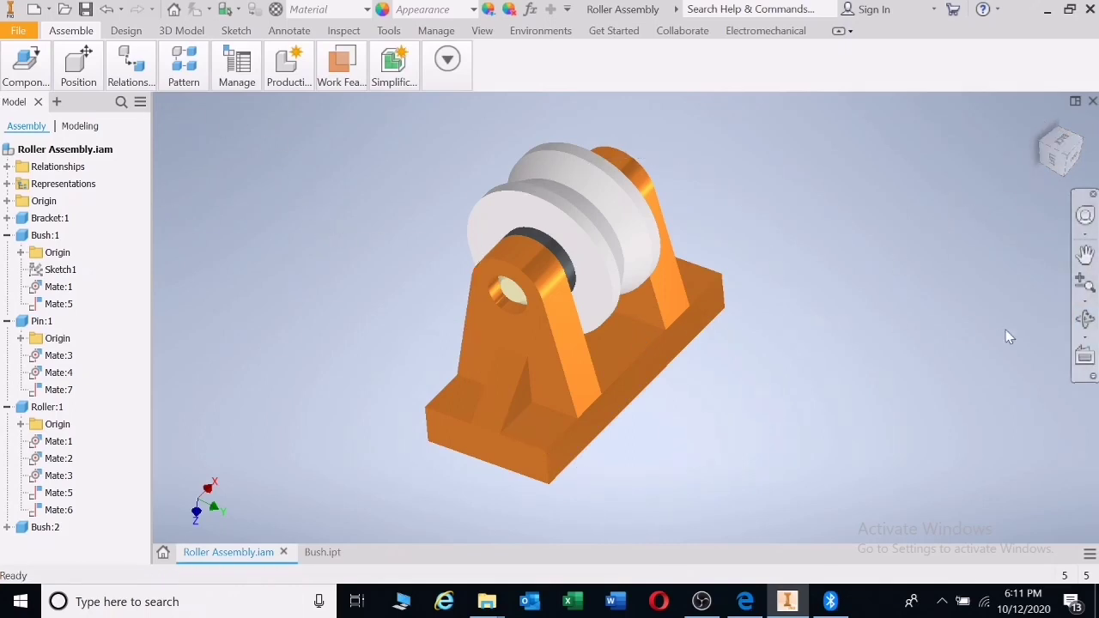
click(1086, 357)
click(548, 320)
click(1085, 254)
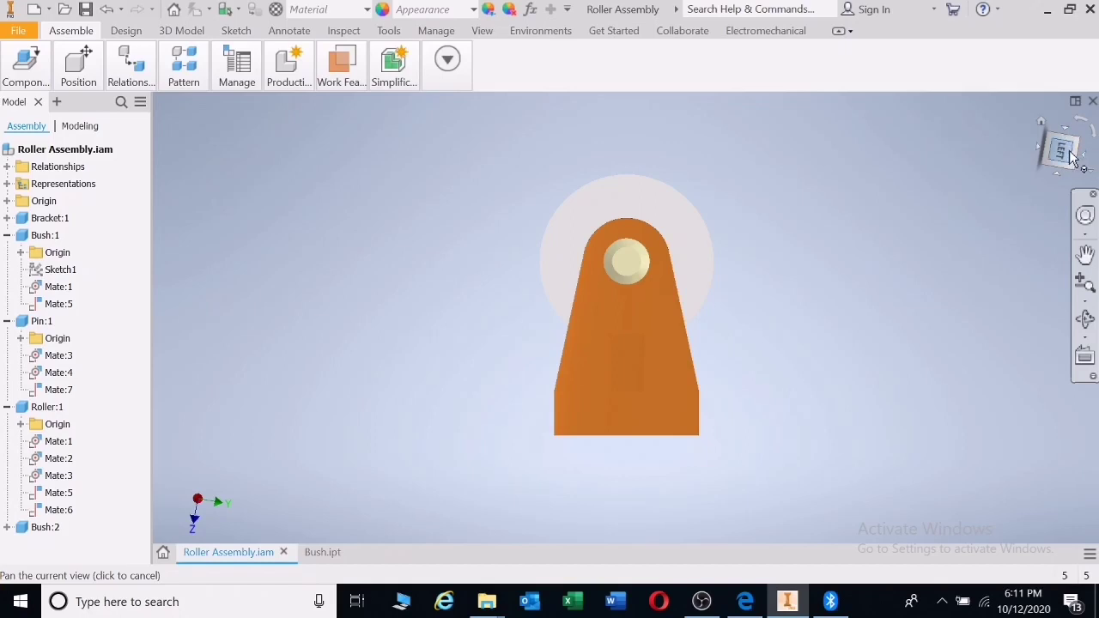
Save the straight-on bracket view as the ViewCube's Front view, then go back to Home
right_click(1067, 152)
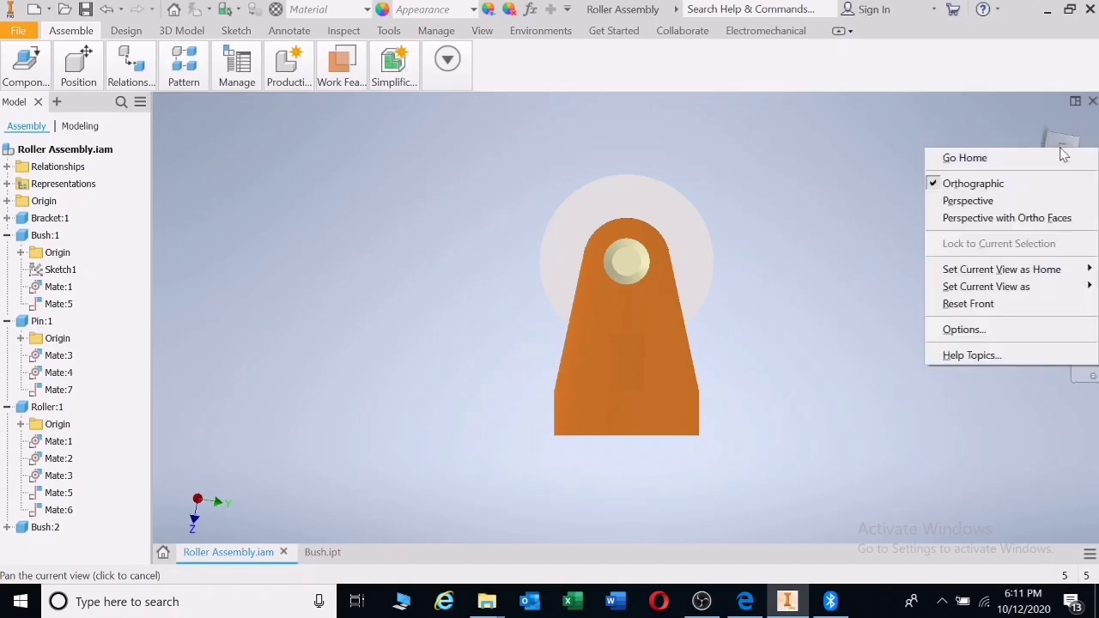
mouse_move(991, 288)
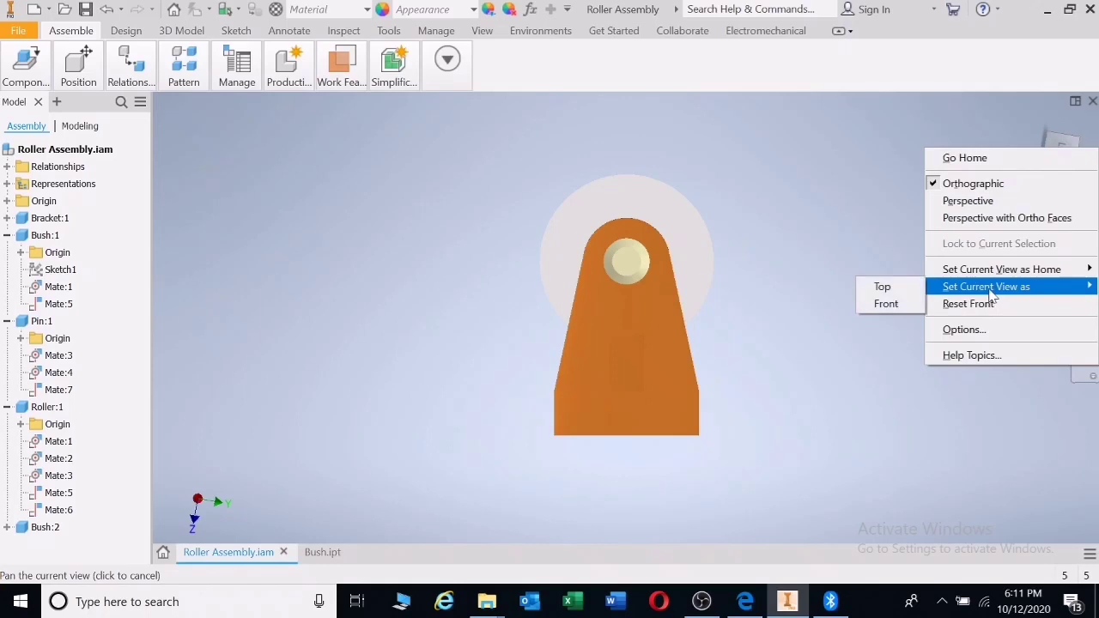
click(887, 304)
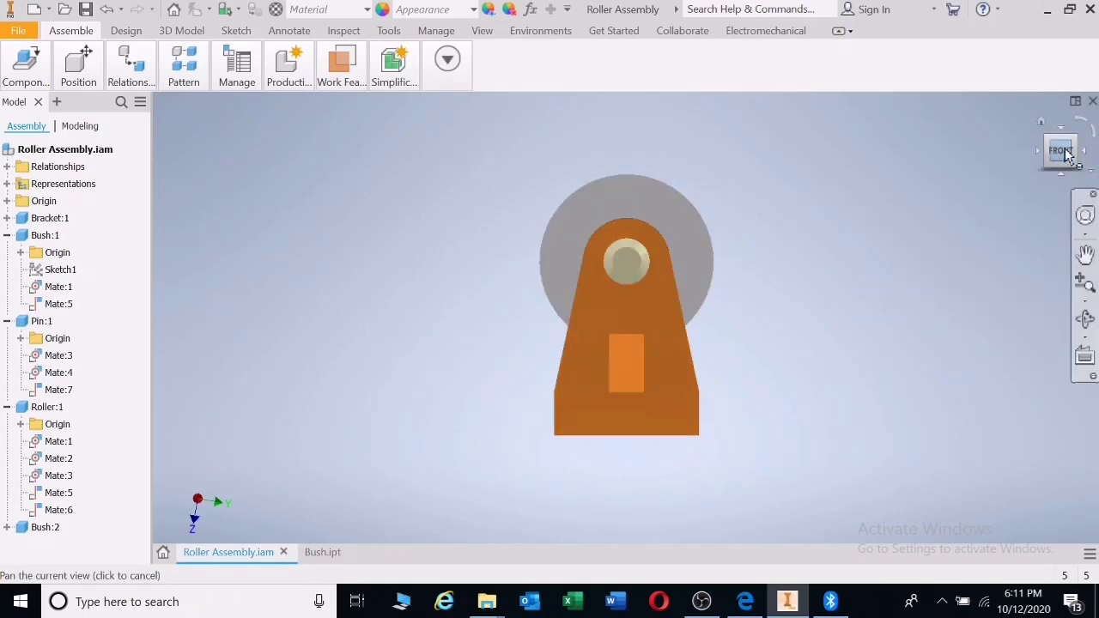
click(1040, 121)
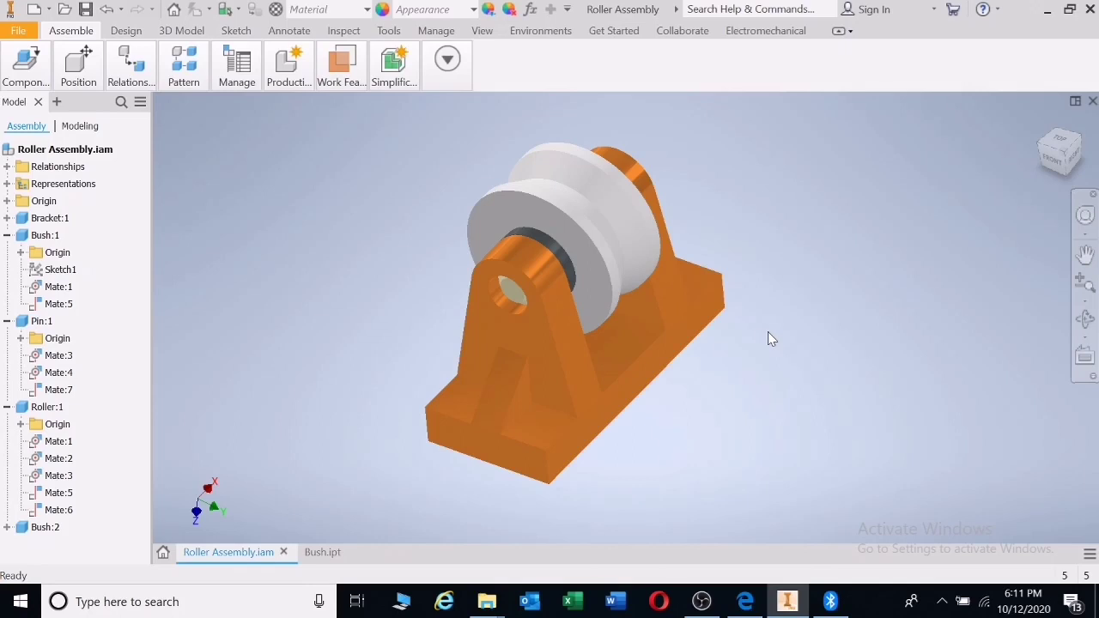
Orbit the assembly and inspect the bracket and the pin's end faces
click(1085, 254)
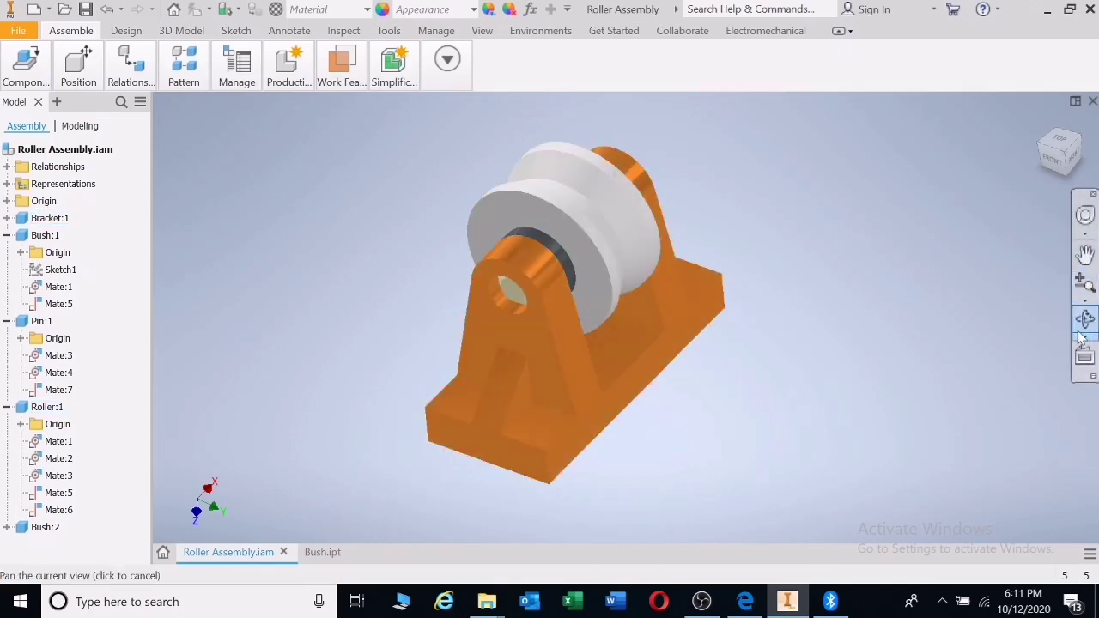
click(1085, 318)
drag(915, 304, 752, 300)
key(Escape)
click(512, 330)
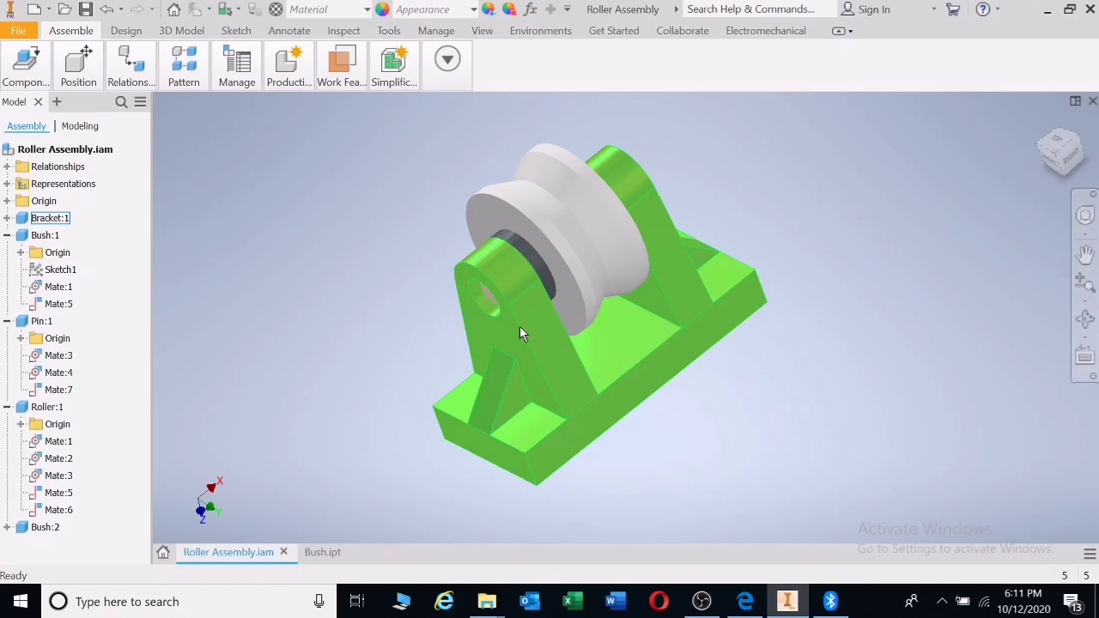
scroll(389, 296, up, 4)
click(383, 292)
click(510, 278)
scroll(516, 275, down, 4)
click(390, 297)
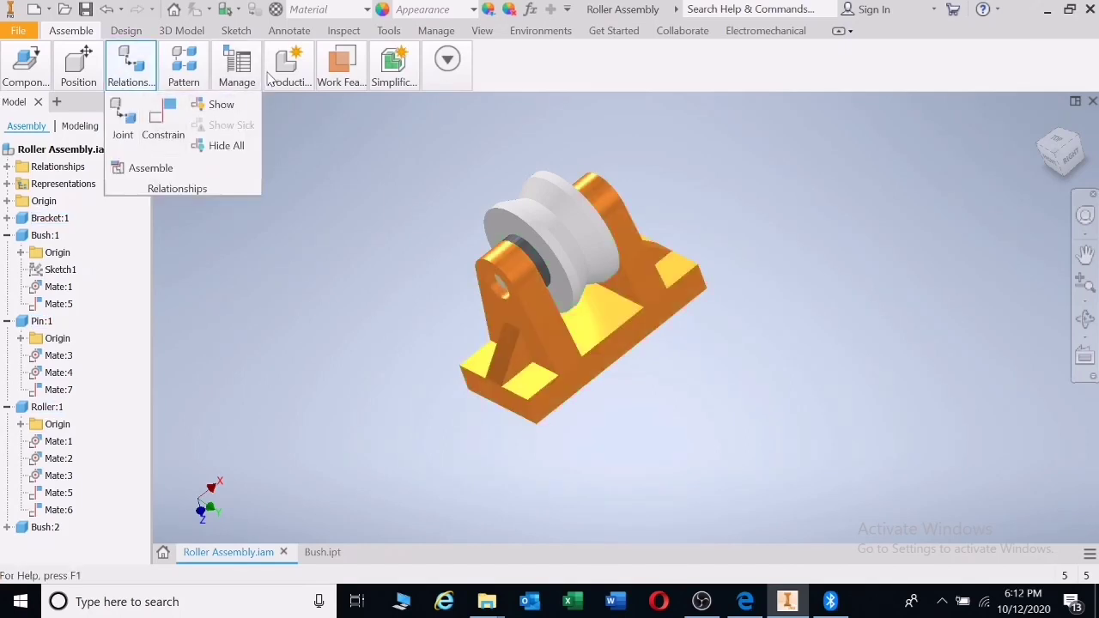
Measure 70.000 mm between the bracket's front face and the upright's edge
mouse_move(272, 75)
click(346, 34)
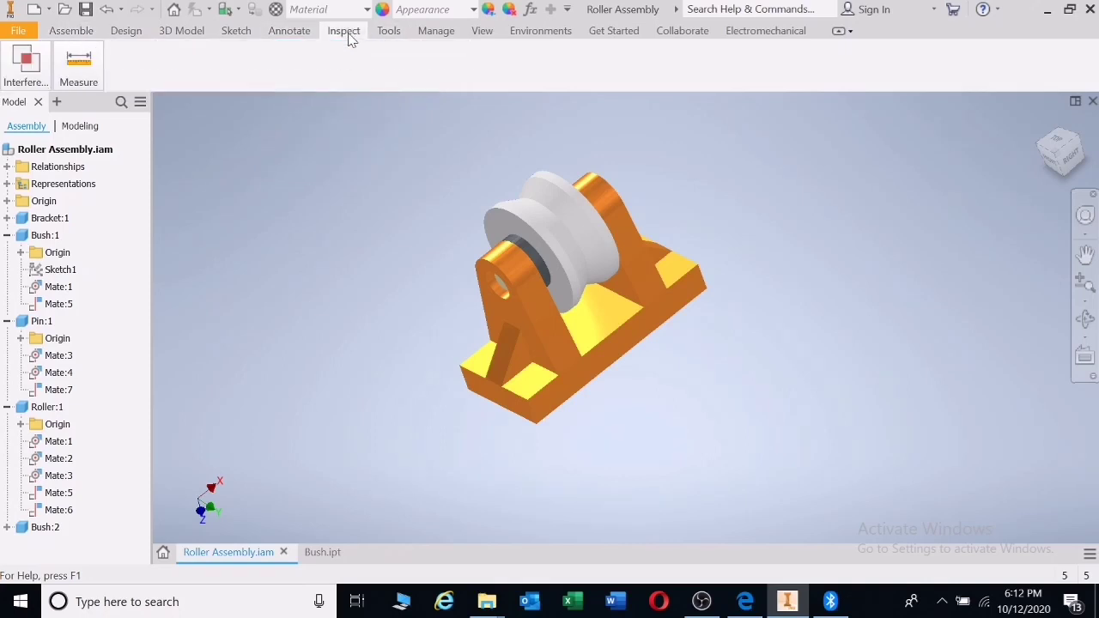
mouse_move(89, 76)
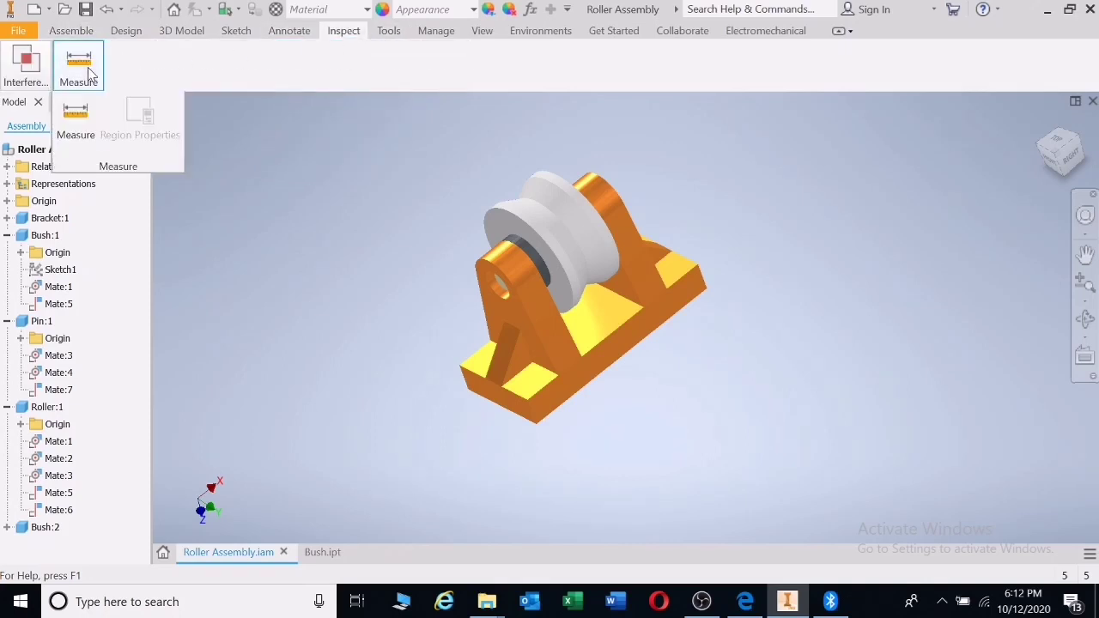
click(75, 113)
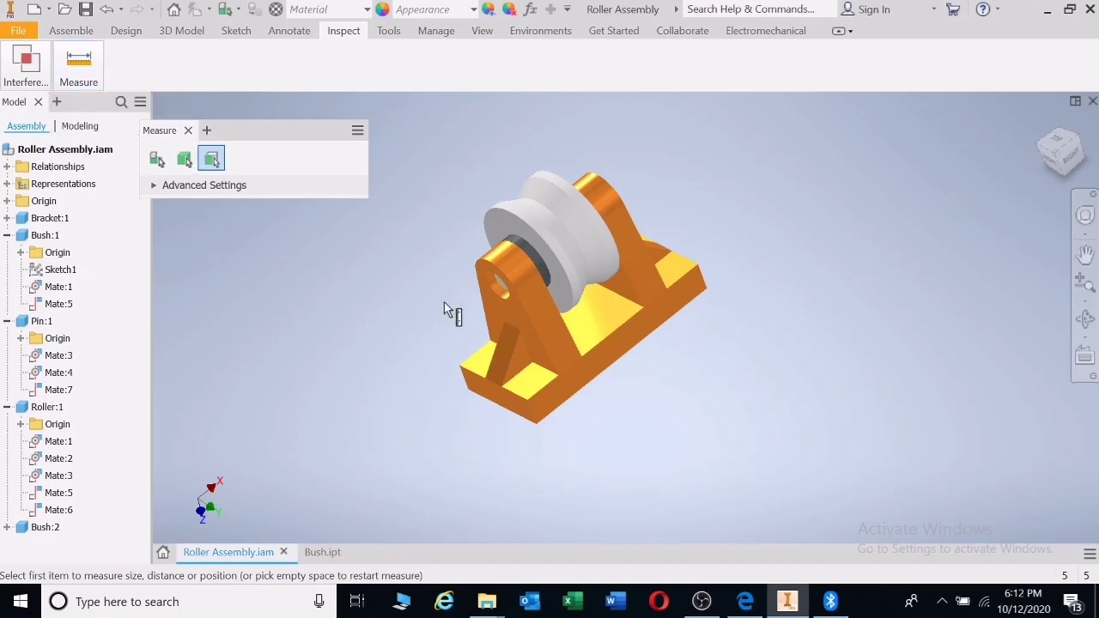
click(515, 308)
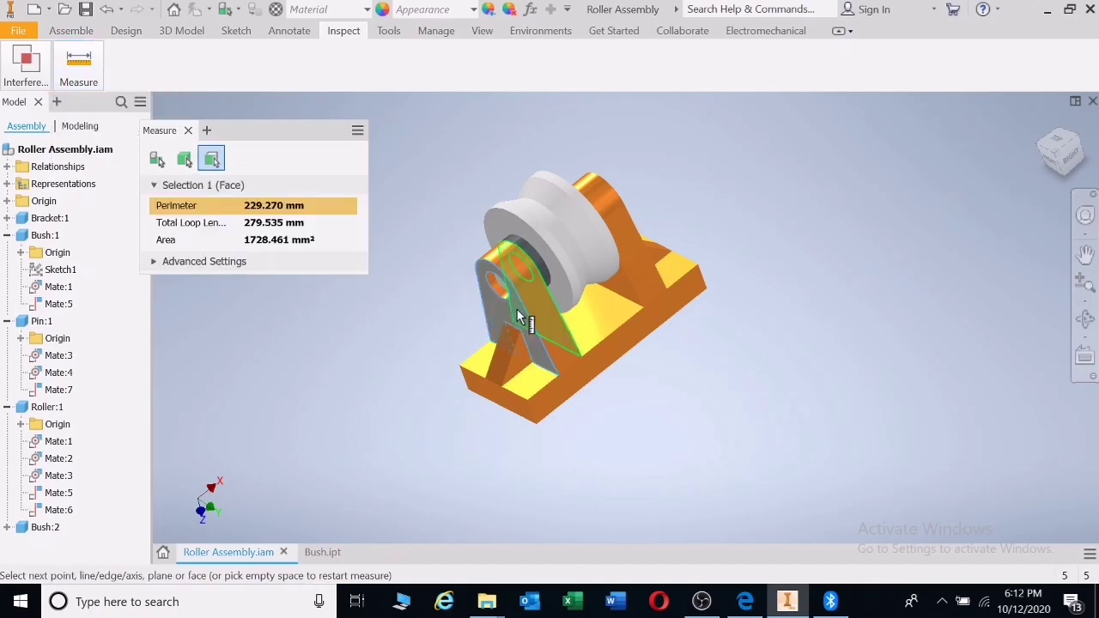
click(636, 223)
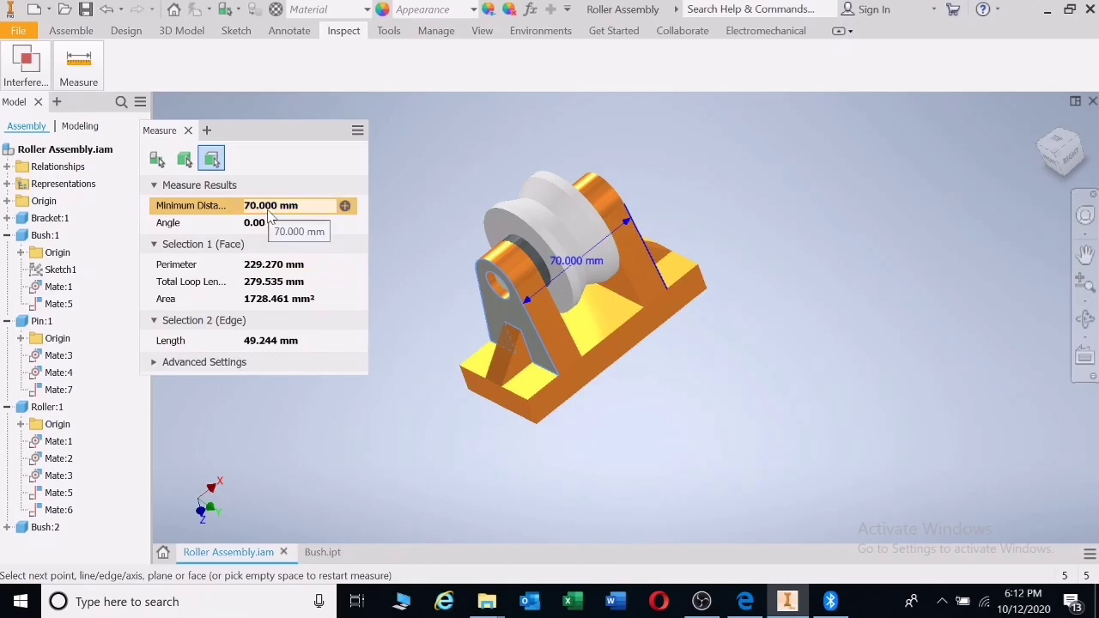
Bring up the exercise PDF and scroll to the Roller, Bush and Pin drawings
click(746, 601)
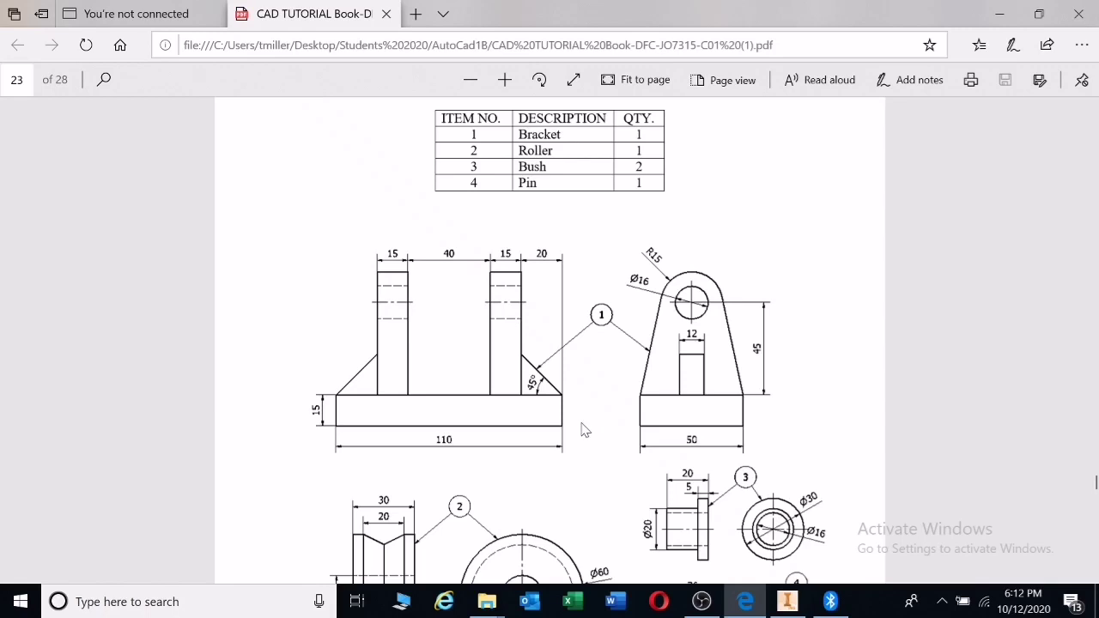
scroll(581, 429, up, 1)
scroll(584, 346, down, 4)
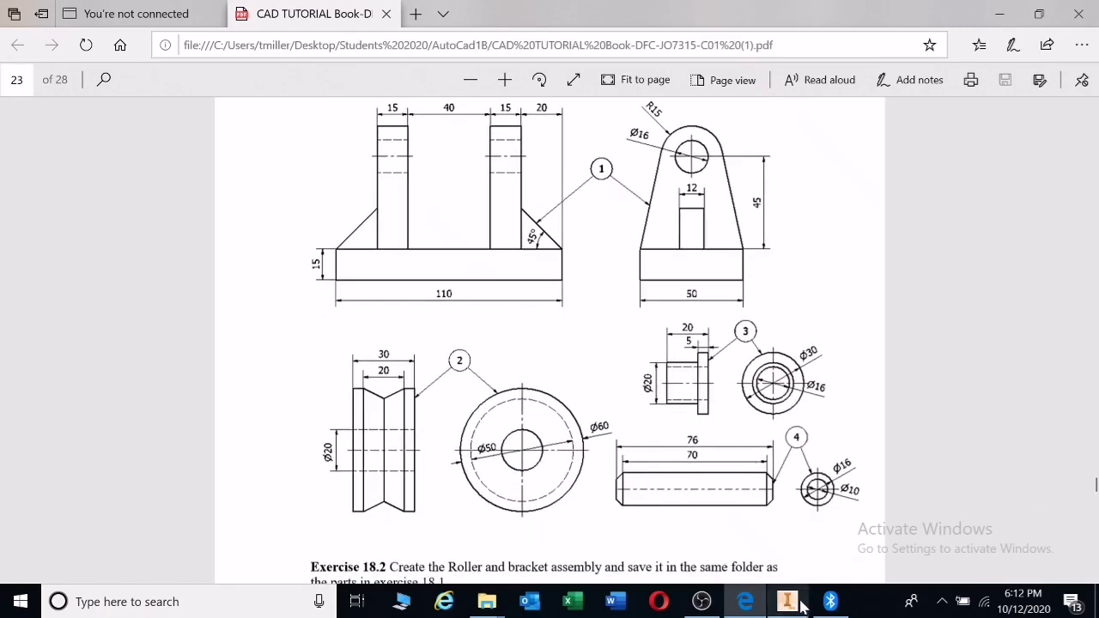
Back in Inventor, close the measurement and check Pin:1's origin planes in the browser
mouse_move(787, 603)
click(783, 537)
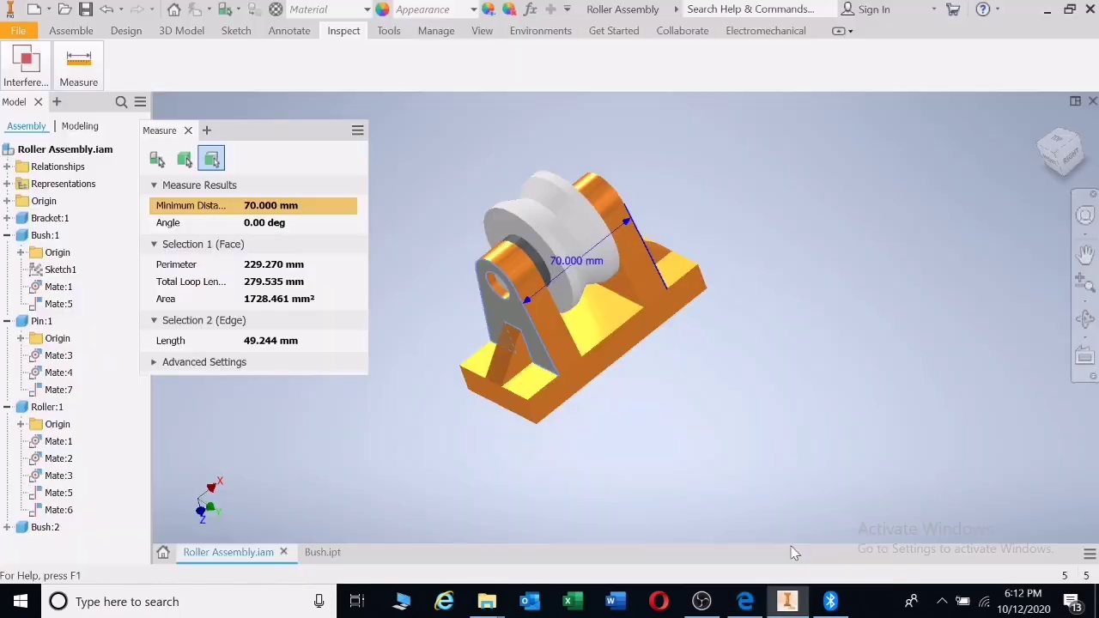
key(Escape)
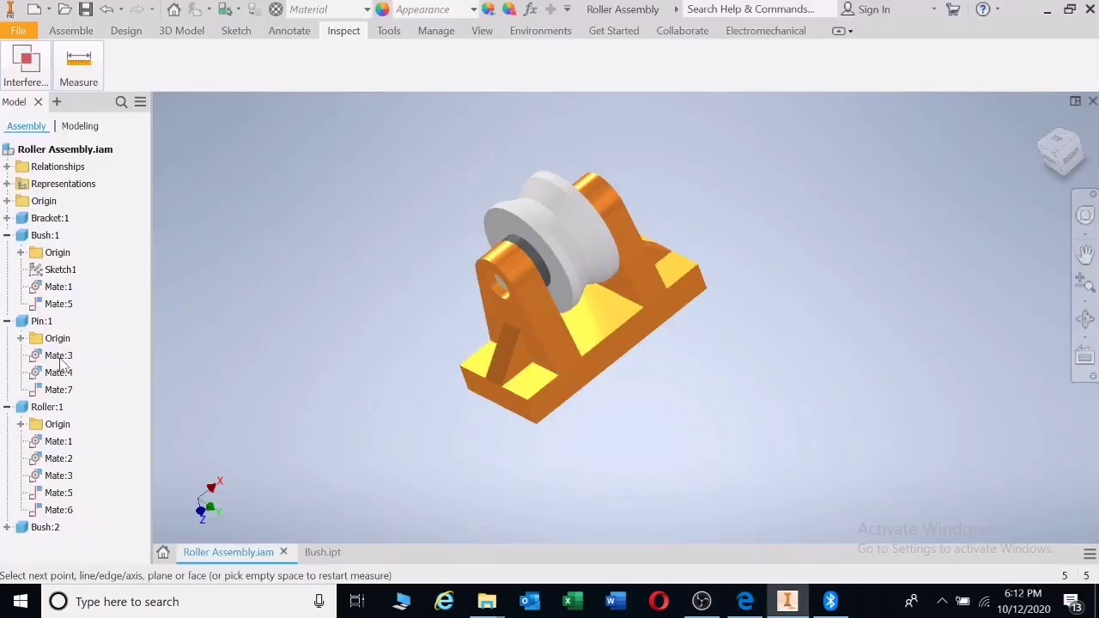
click(21, 338)
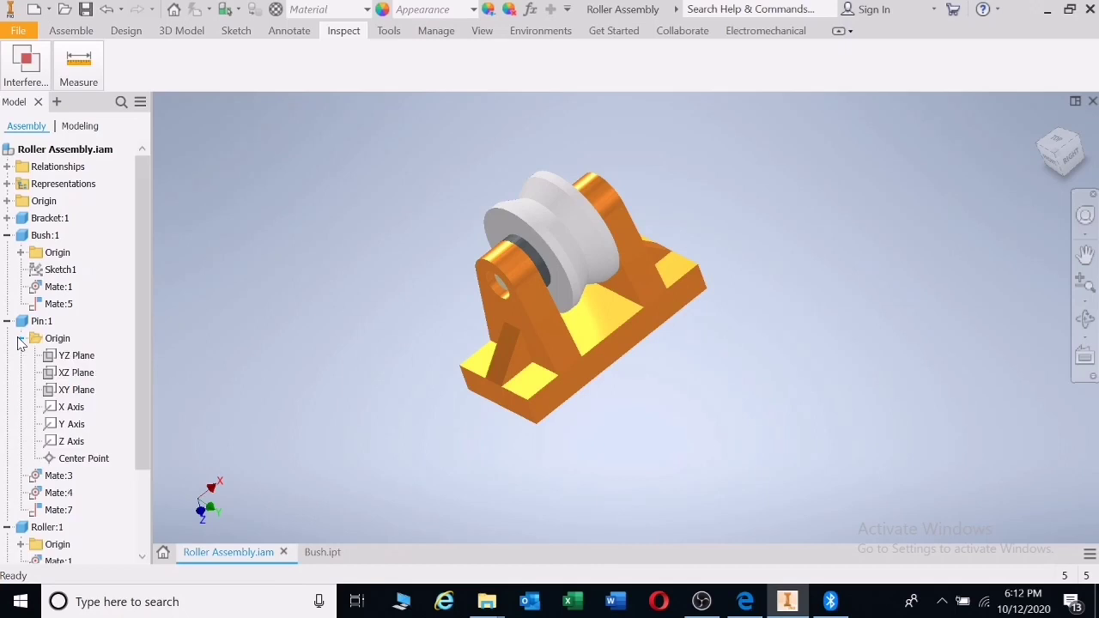
click(21, 339)
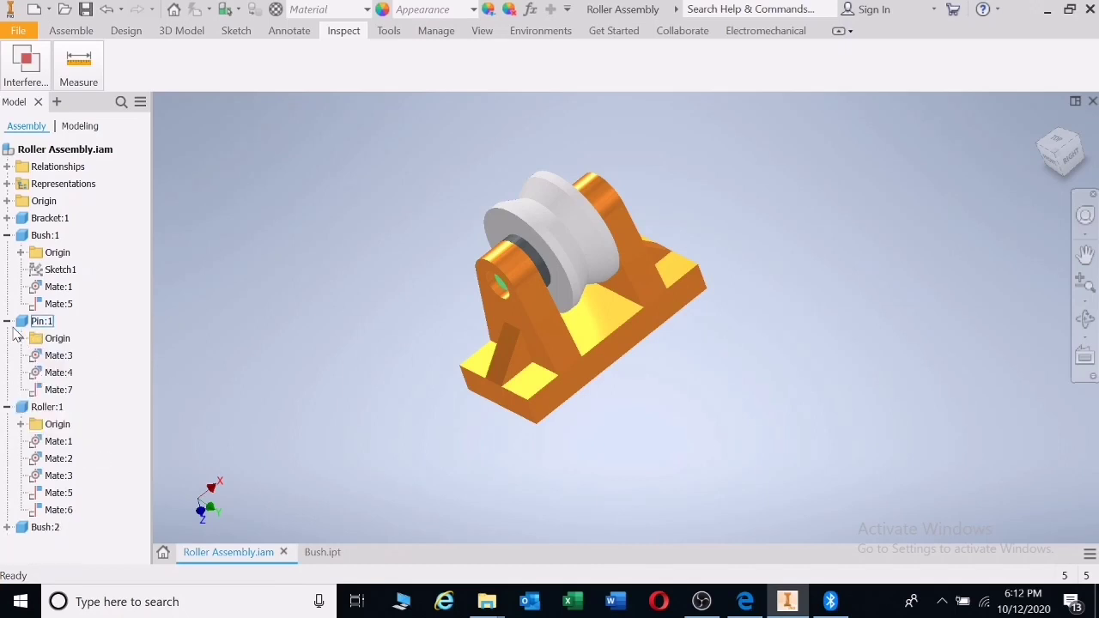
click(7, 321)
click(7, 321)
click(21, 338)
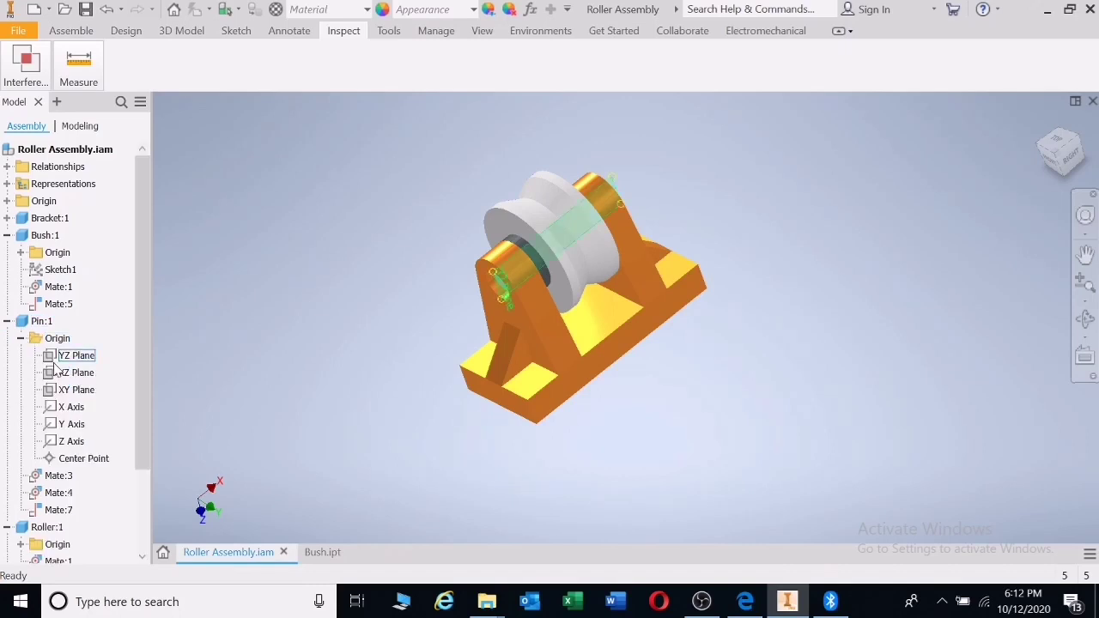
click(20, 338)
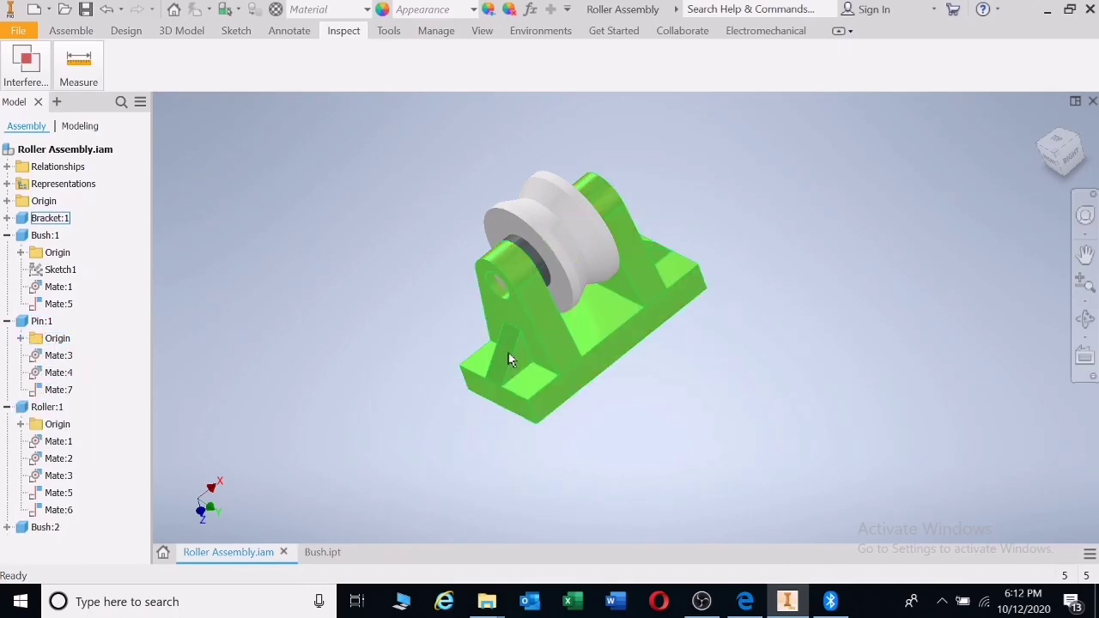
Orbit the assembly to face the pin end and edit Pin:1 in place
scroll(650, 212, up, 3)
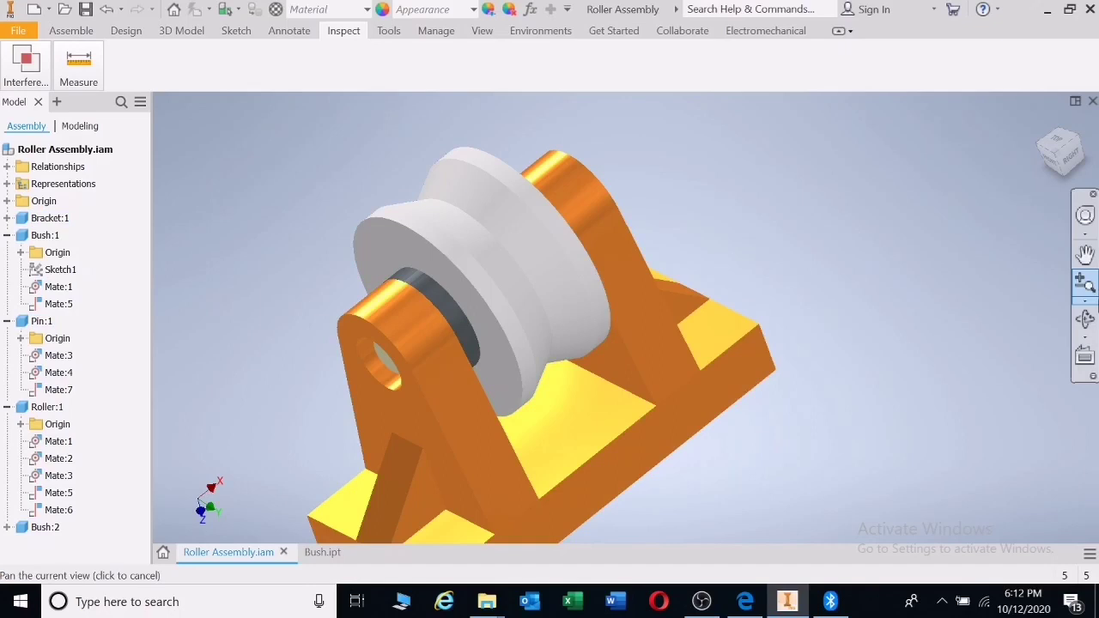
click(1078, 321)
drag(714, 315, 643, 361)
key(Escape)
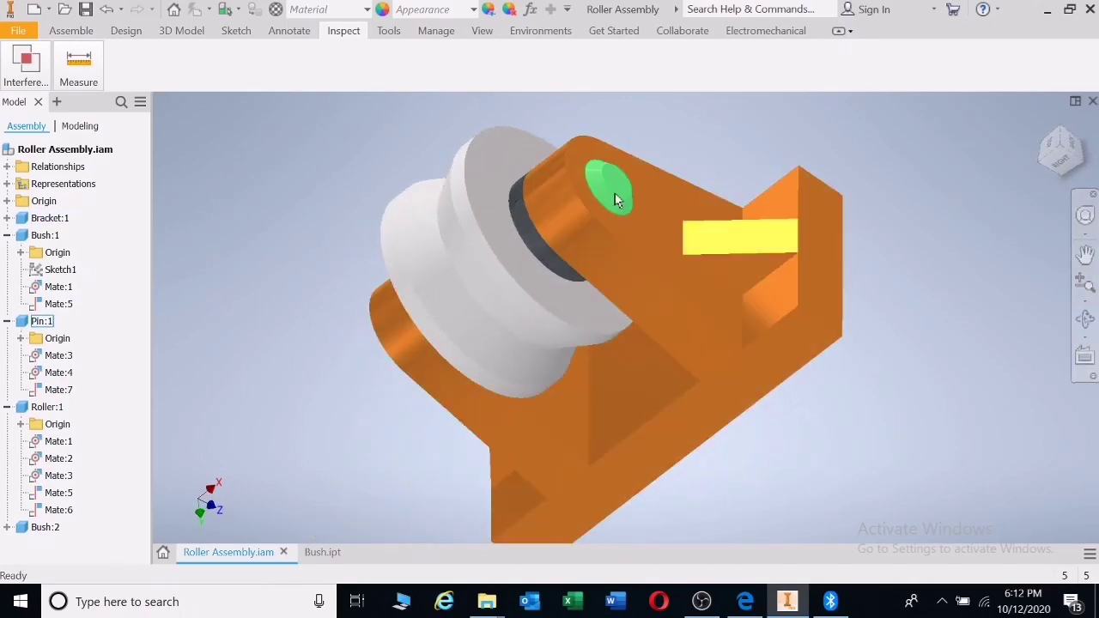
double_click(620, 190)
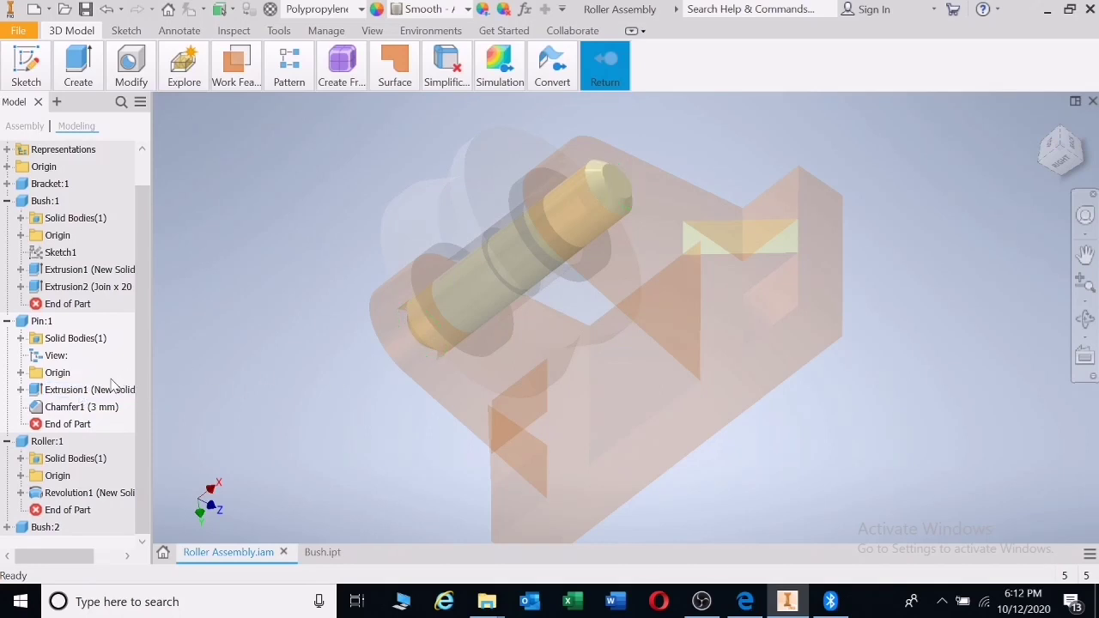
Change the pin's Extrusion1 distance from 70 mm to 76 mm
click(19, 391)
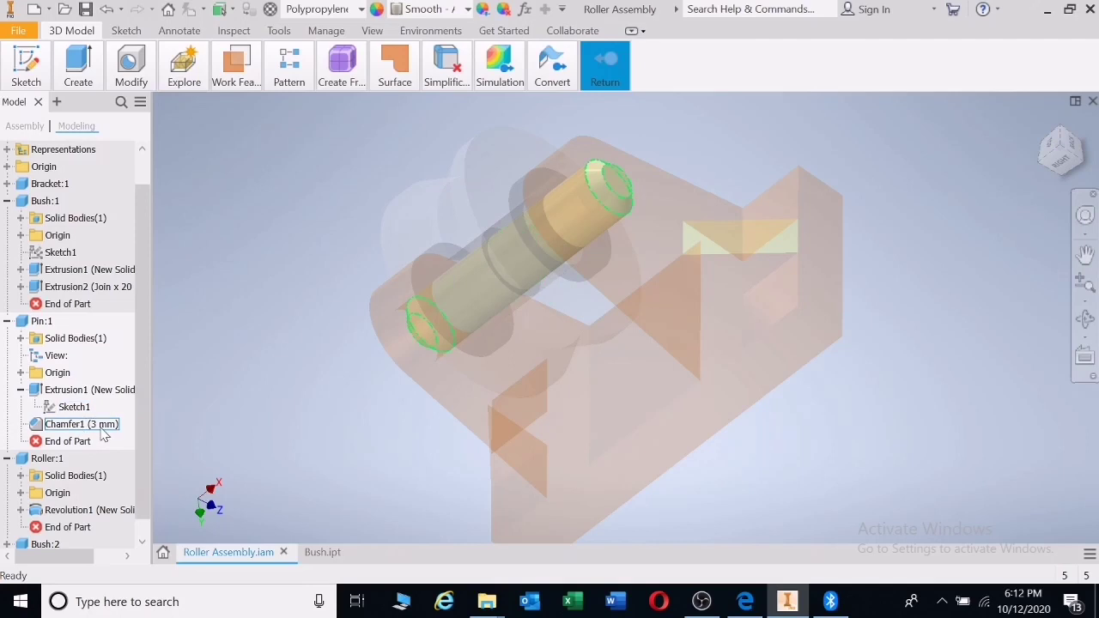
double_click(74, 391)
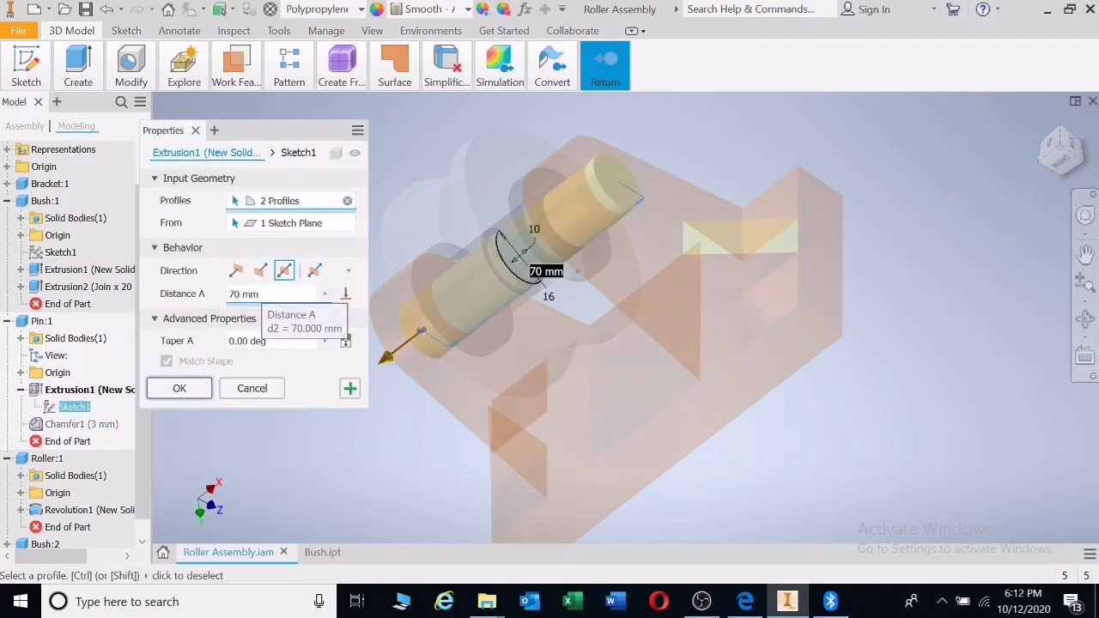
click(257, 295)
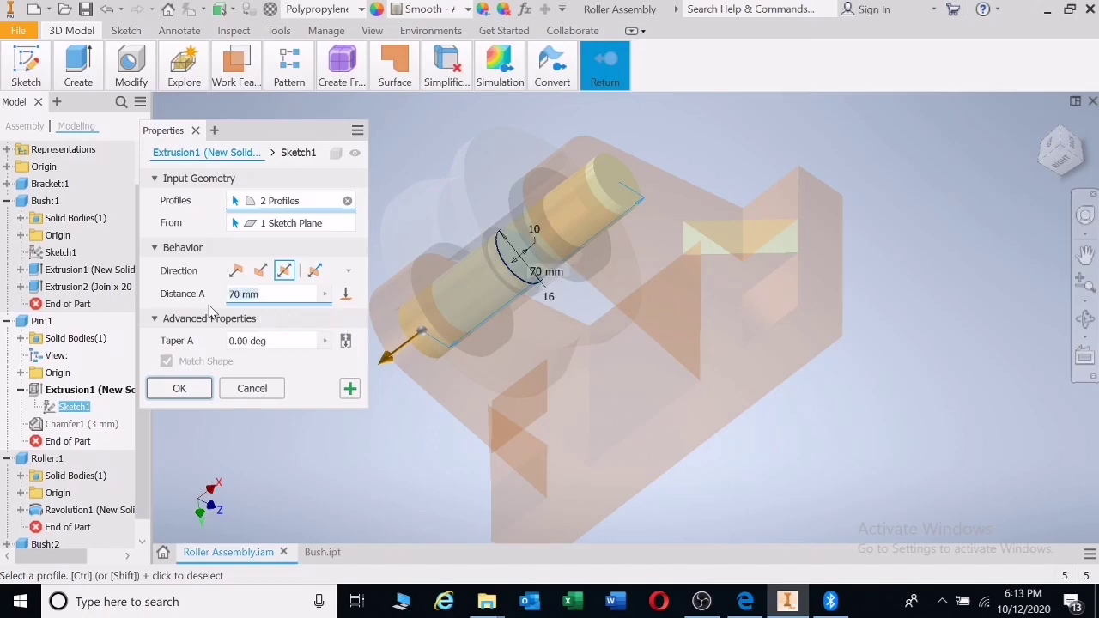
text(7)
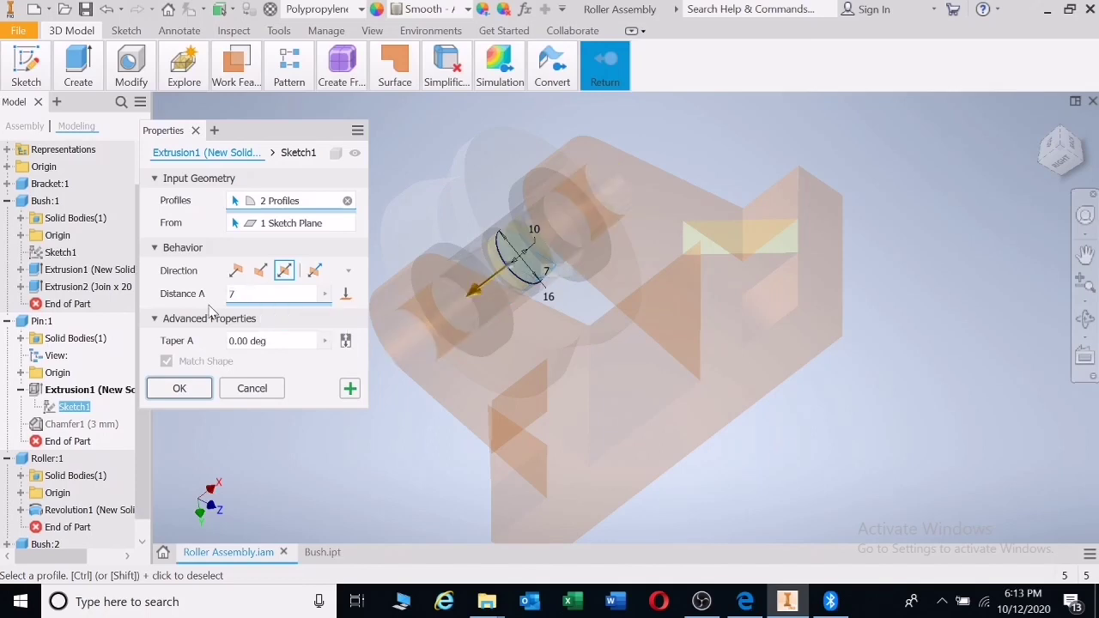
text(6)
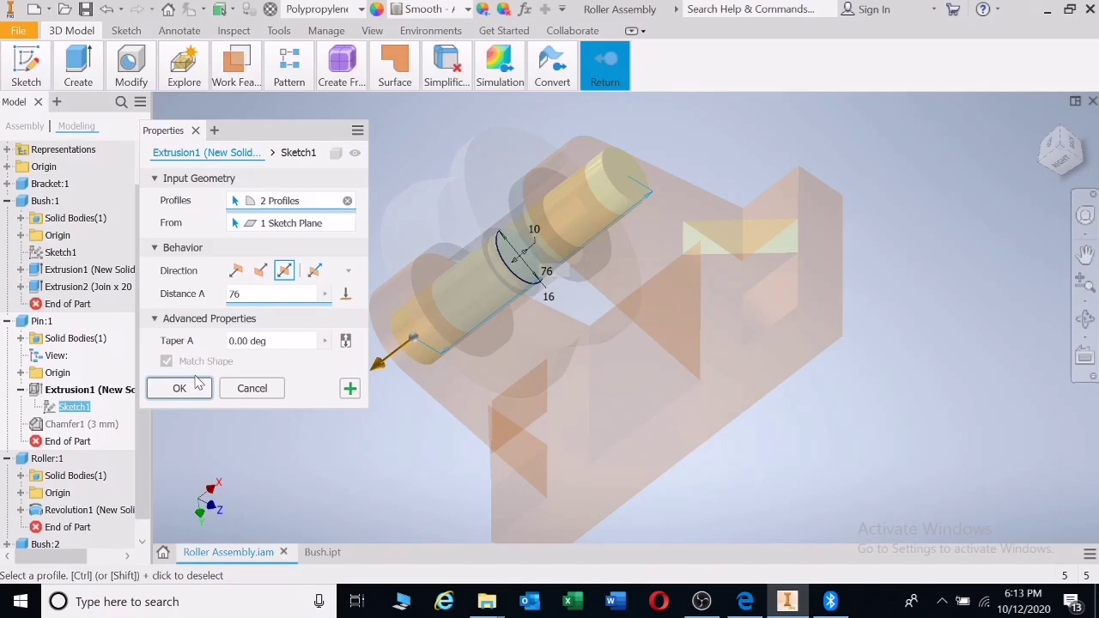
click(179, 388)
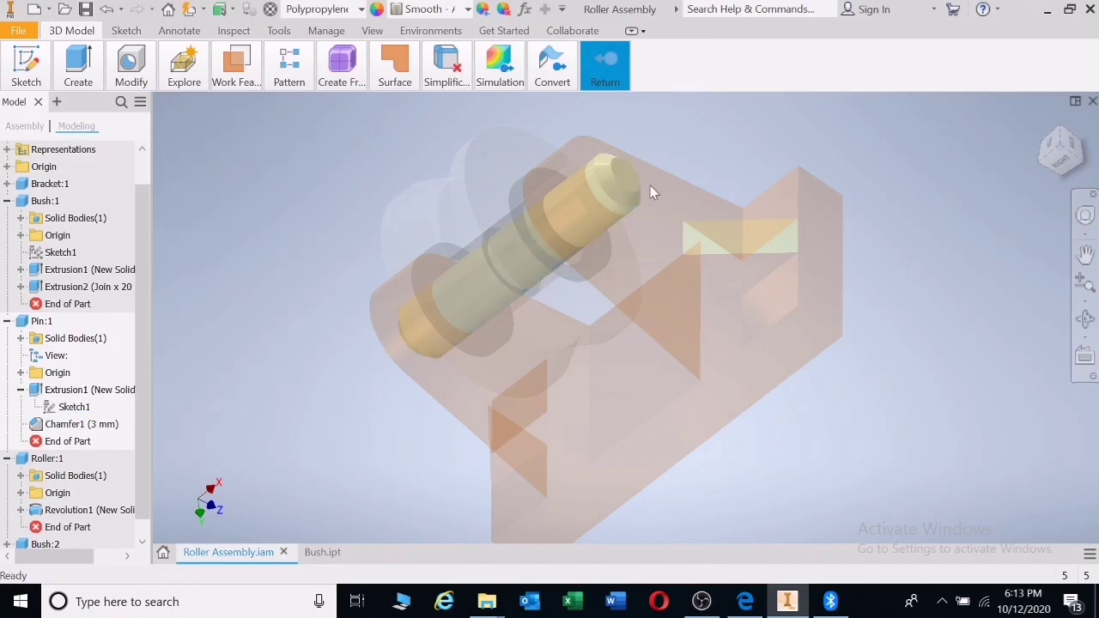
Finish editing the pin, orbit to check it, and switch to an isometric view
right_click(345, 230)
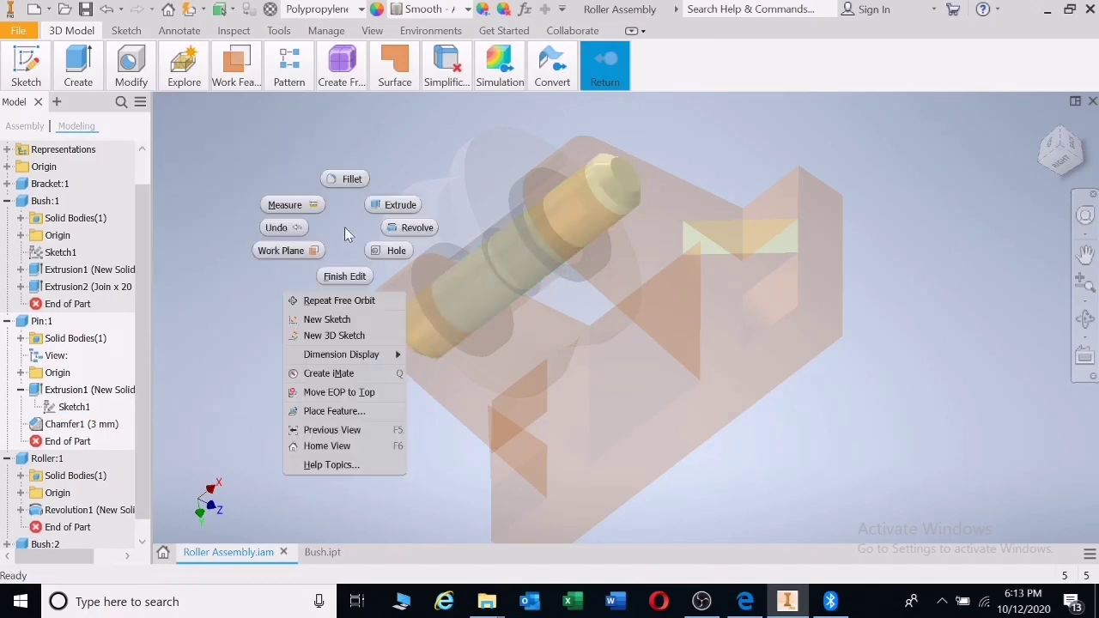
click(345, 277)
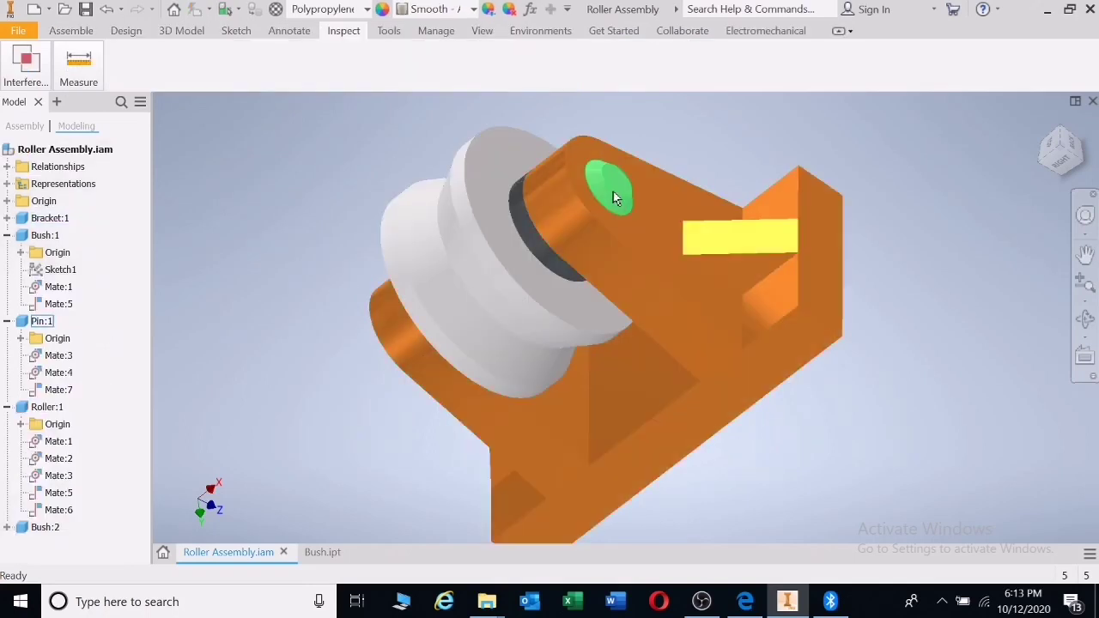
click(1085, 318)
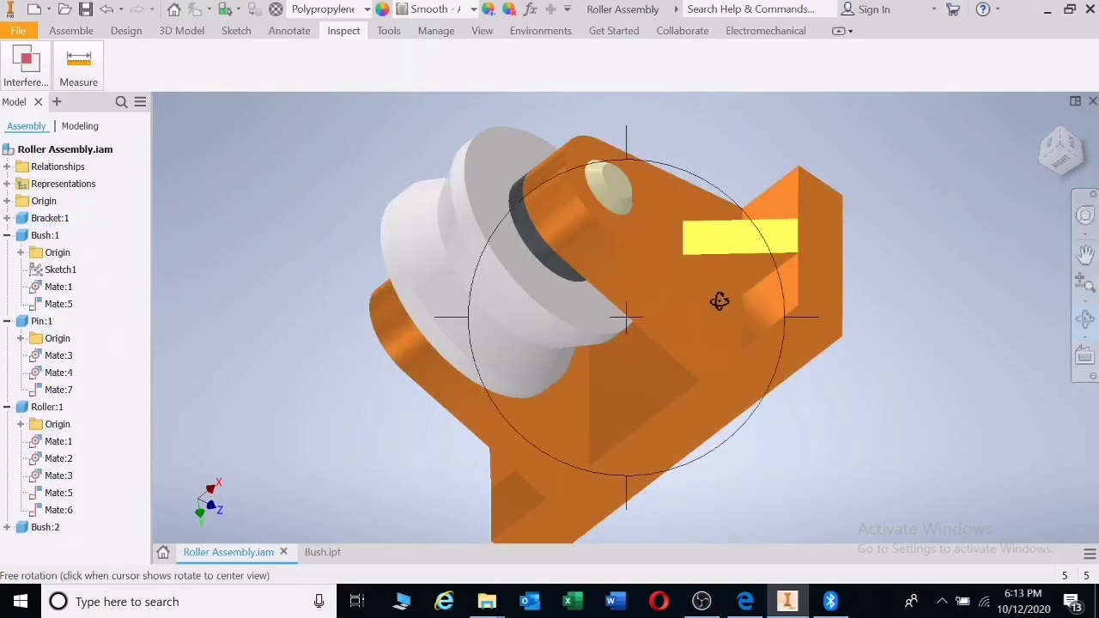
drag(719, 299, 751, 300)
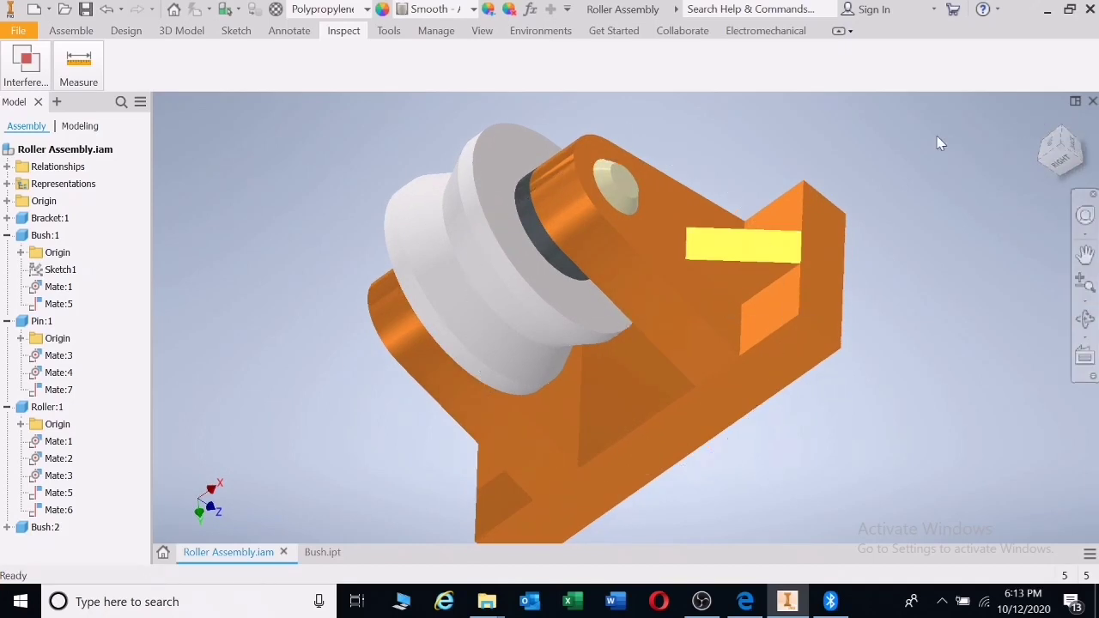
click(1042, 123)
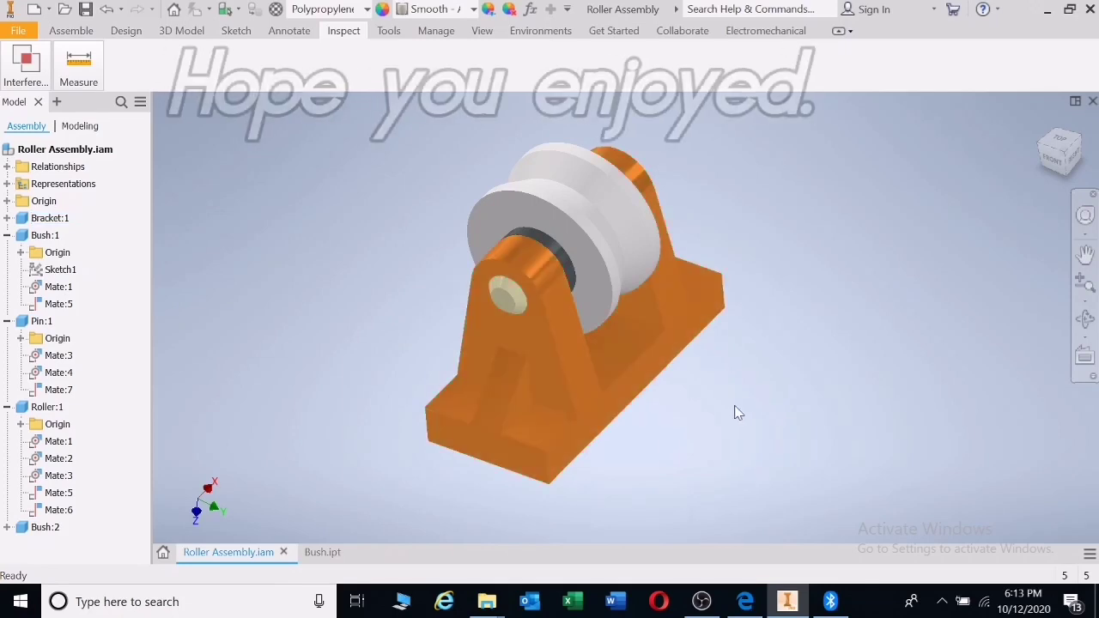
Save Roller Assembly.iam along with Pin.ipt and Bush.ipt using Yes to All
click(85, 9)
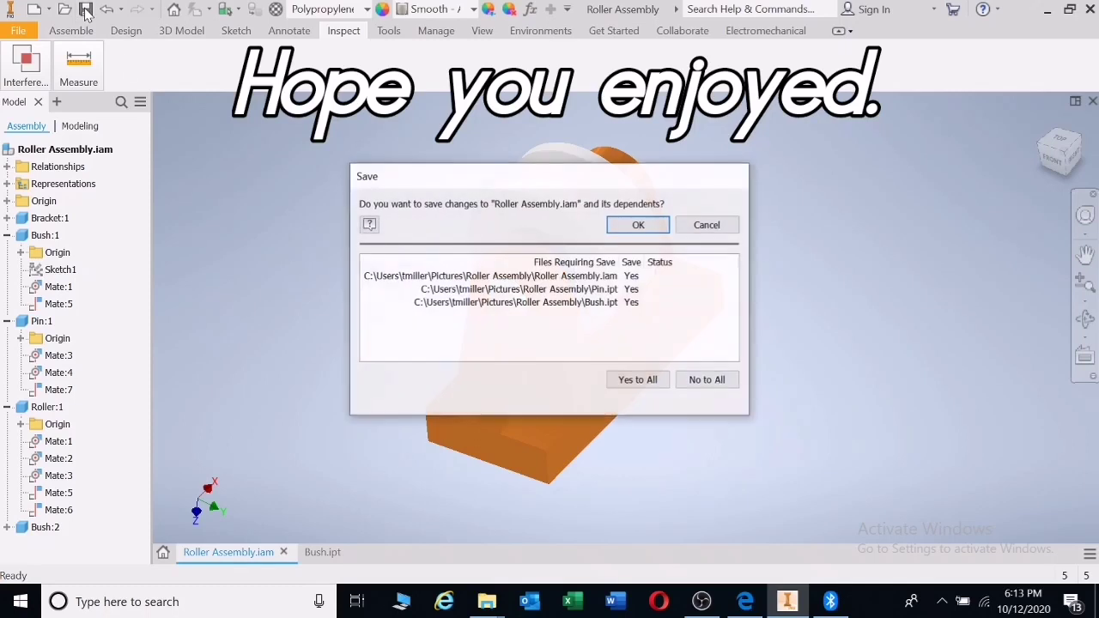
click(642, 382)
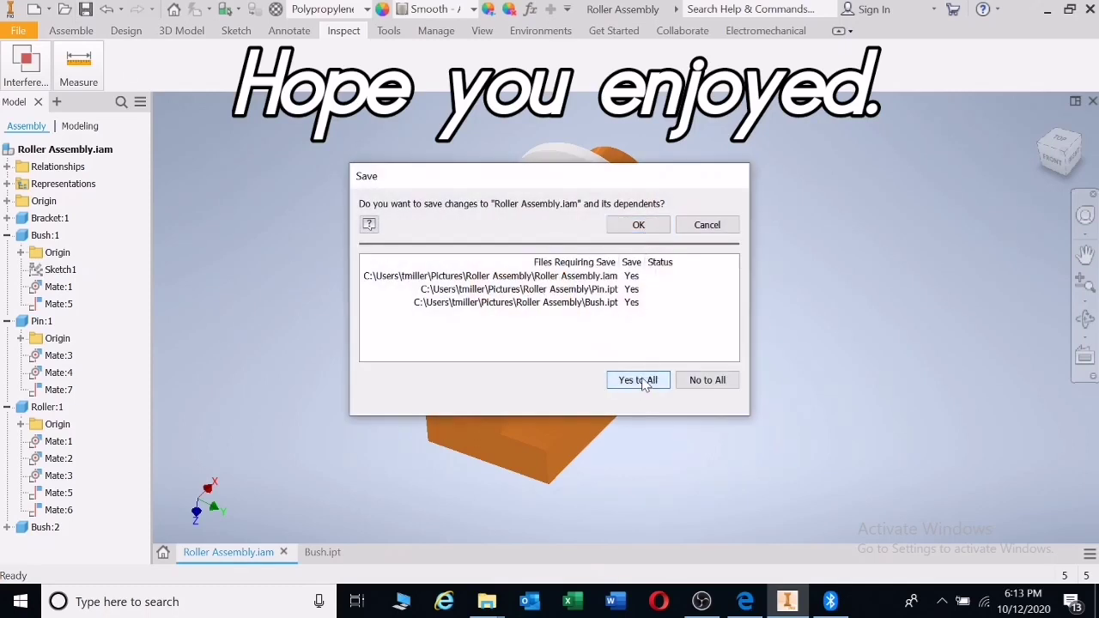